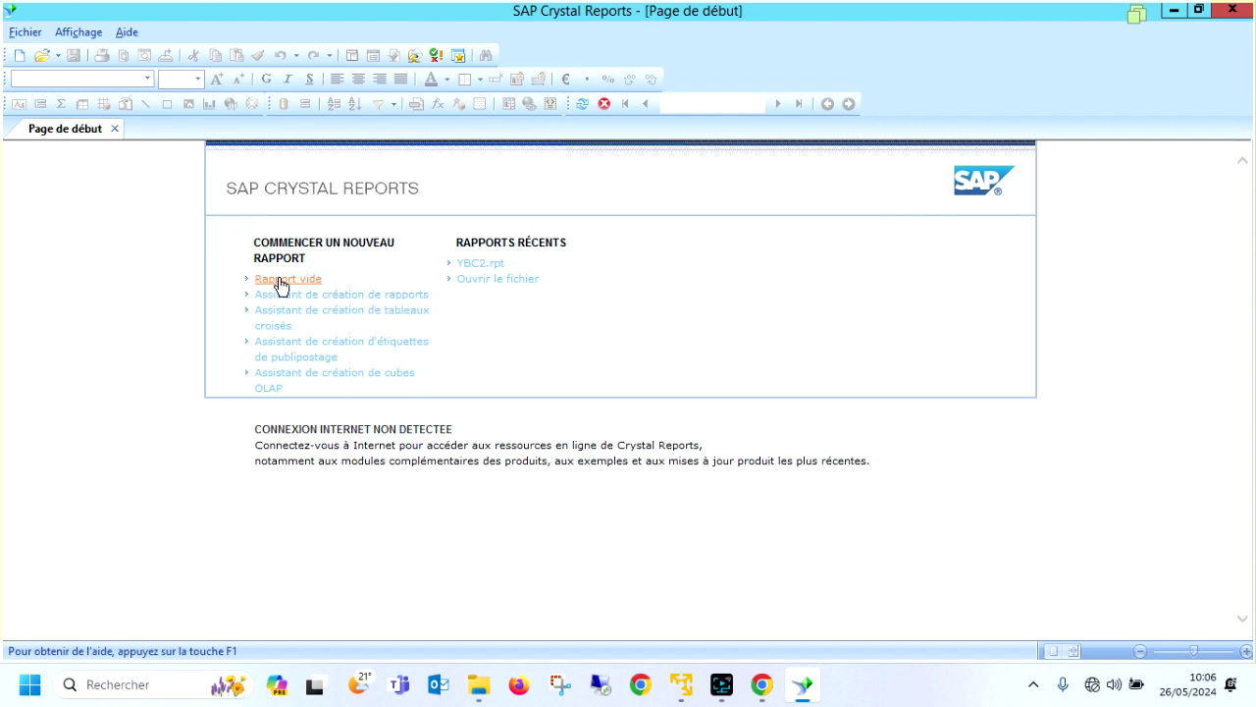
Create a blank report and connect to the X3FORMA data source by entering the account password.
{"action": "left_click", "coordinate": [280, 284]}
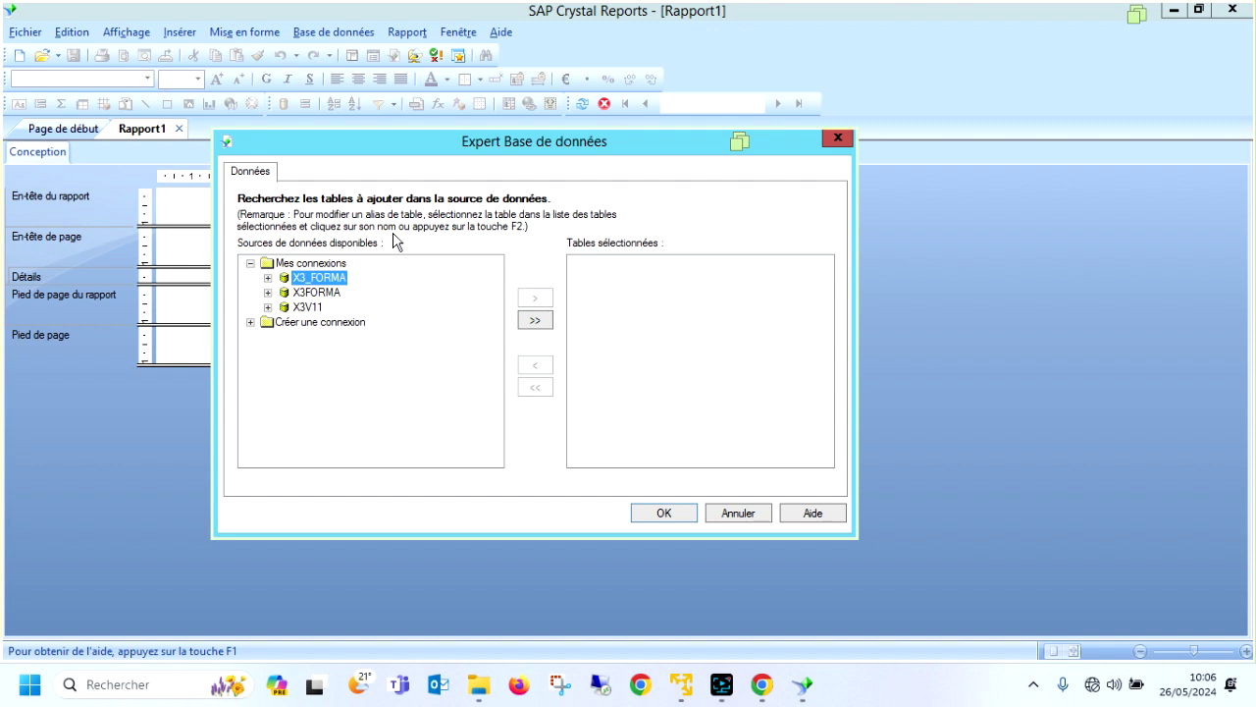
{"action": "left_click", "coordinate": [330, 295]}
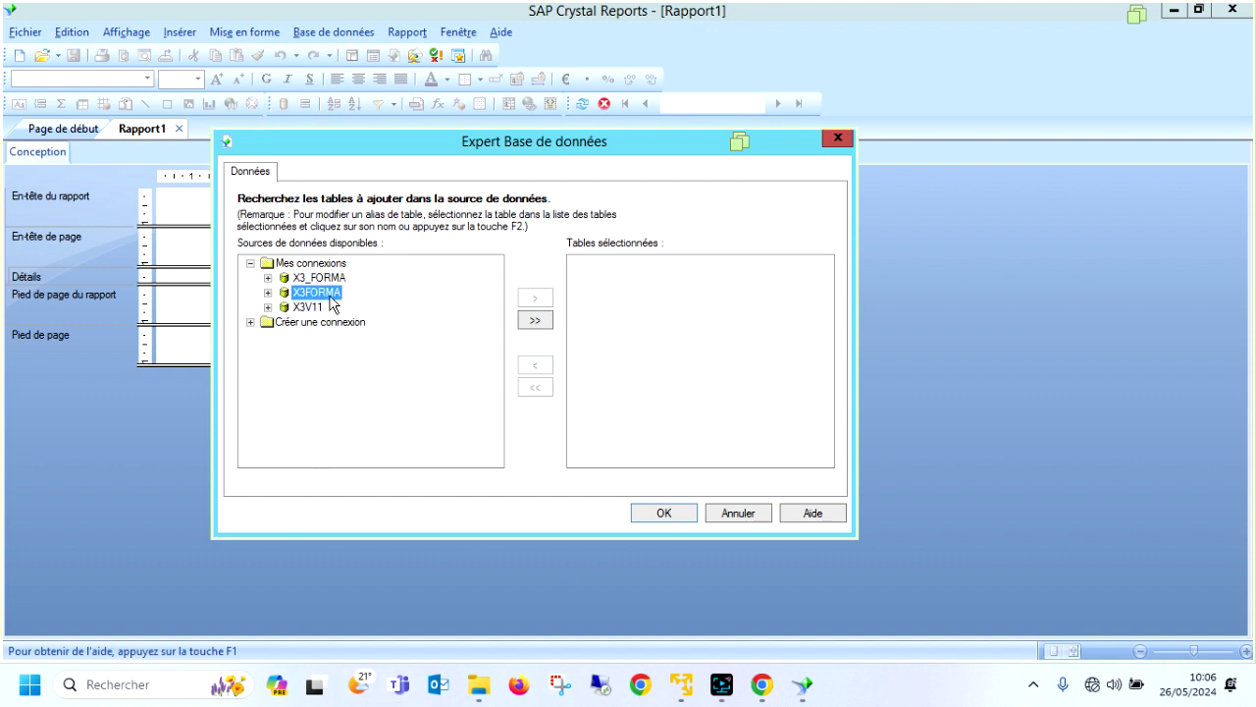
{"action": "double_click", "coordinate": [332, 292]}
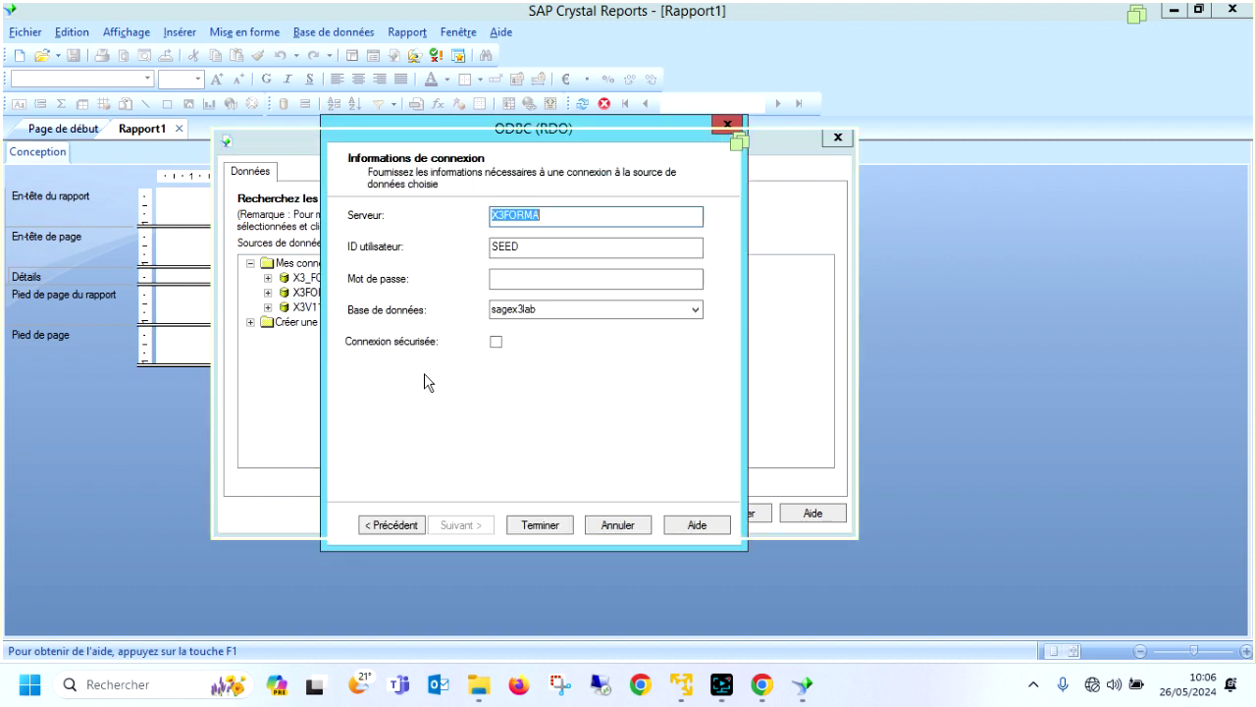
{"action": "left_click", "coordinate": [555, 342]}
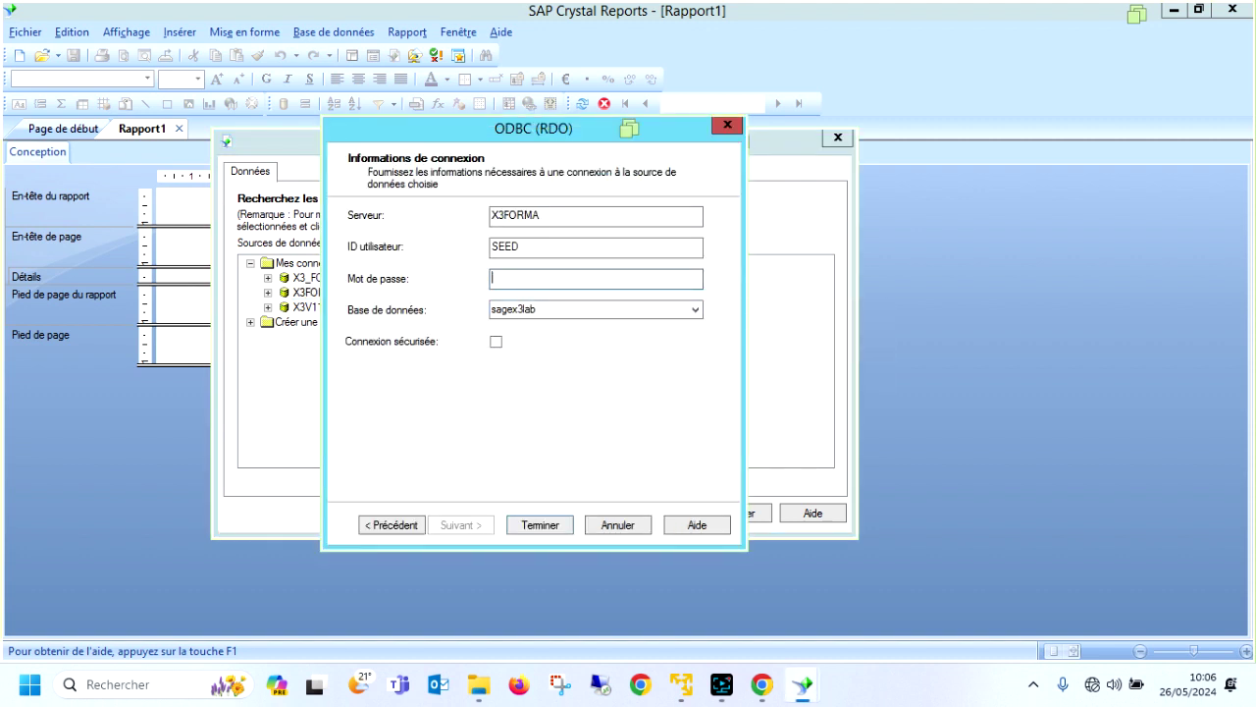
{"action": "type", "text": "•••••"}
{"action": "left_click", "coordinate": [537, 526]}
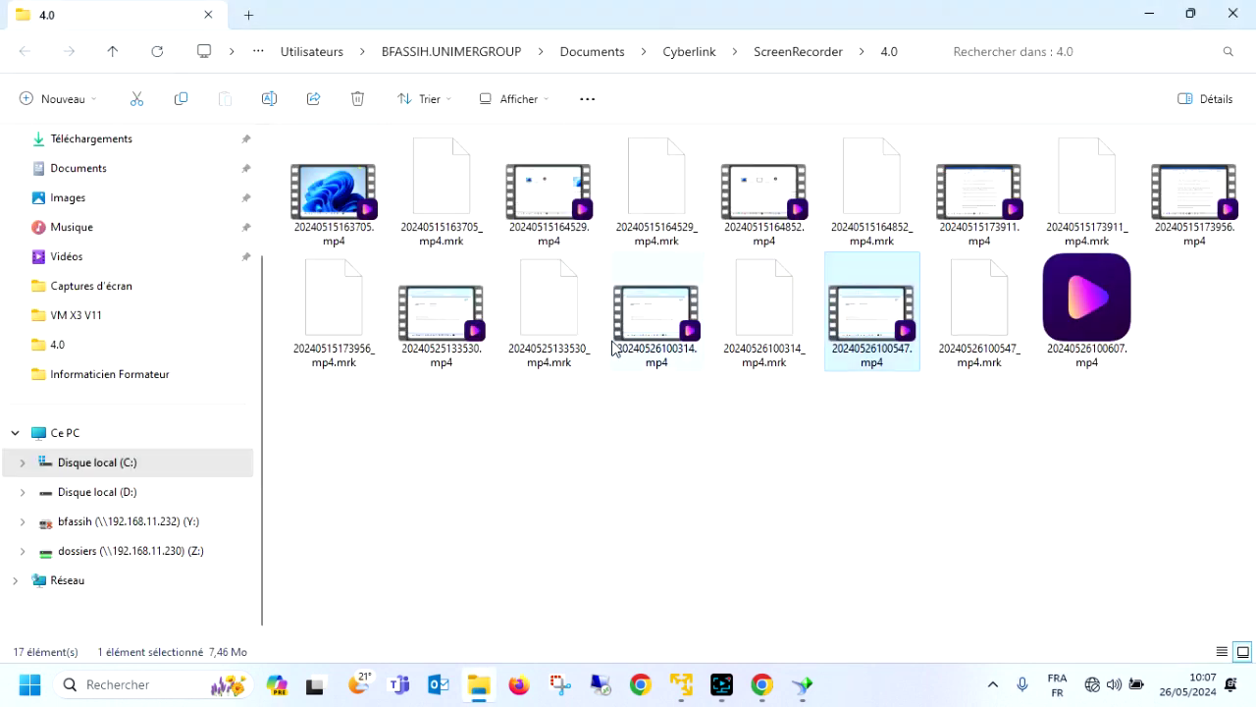
Return to SAP Crystal Reports and expand the tables of the SEED schema in the sagex3lab database.
{"action": "left_click", "coordinate": [803, 684]}
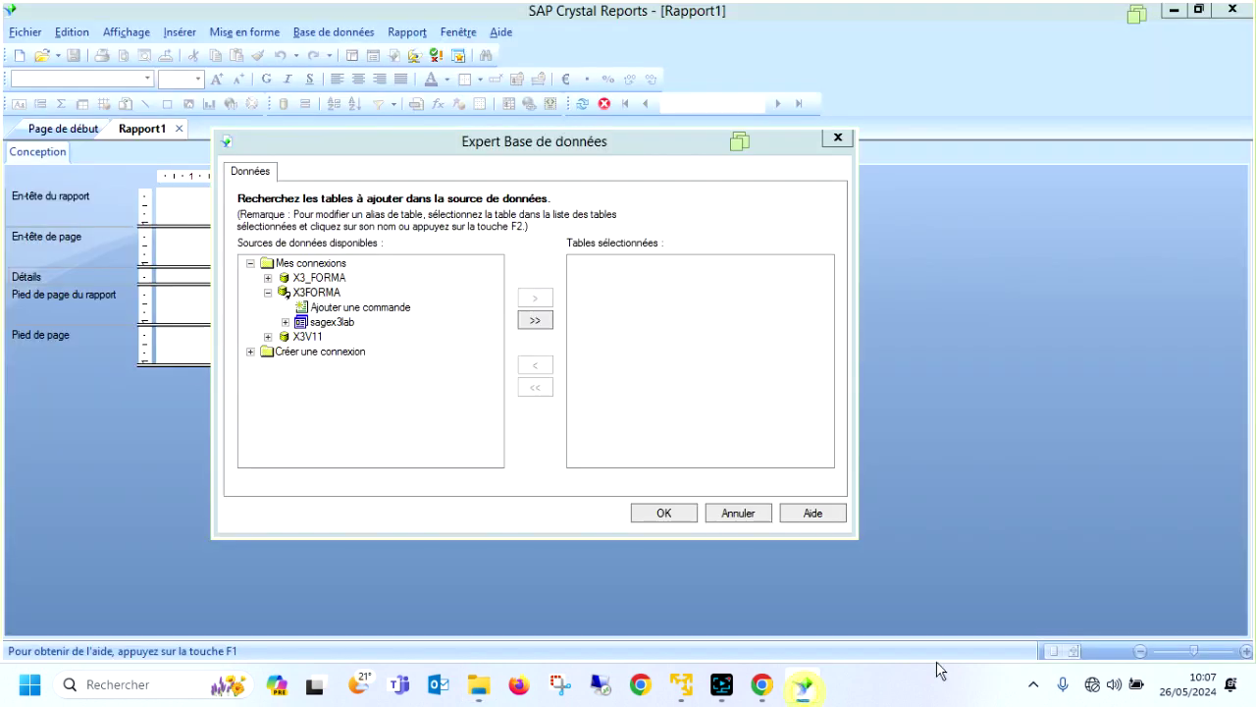
{"action": "left_click", "coordinate": [285, 322]}
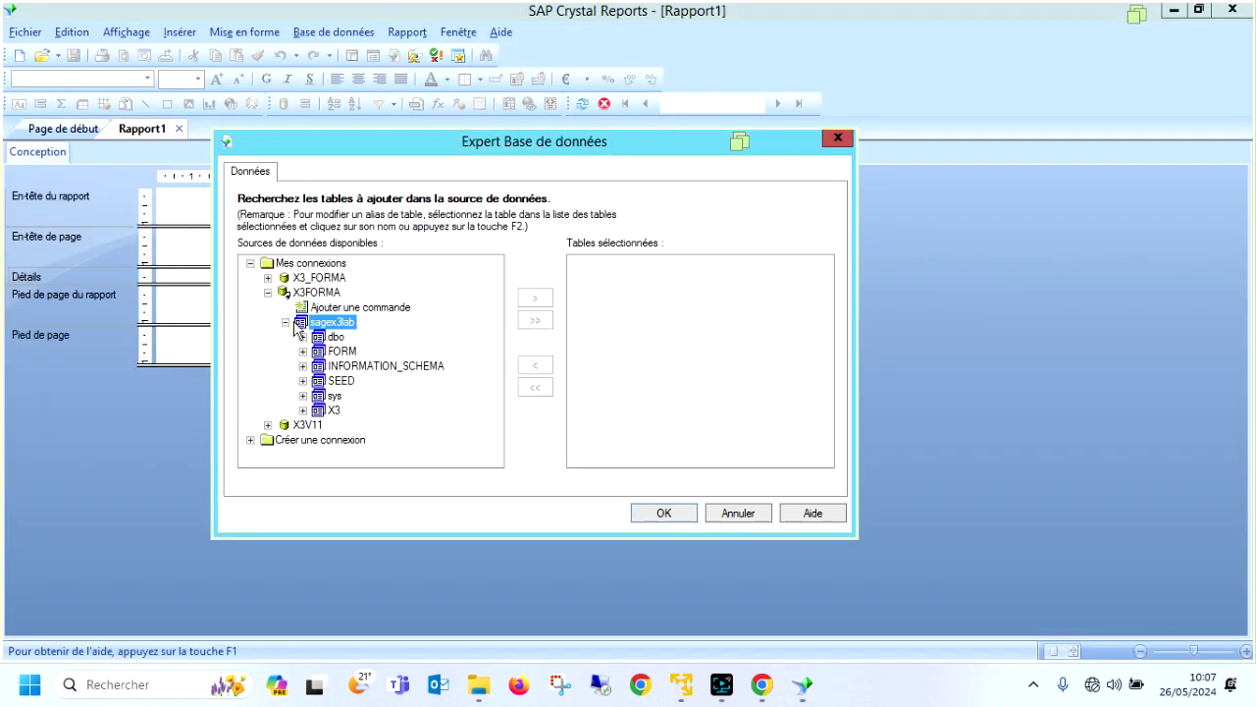
{"action": "double_click", "coordinate": [337, 382]}
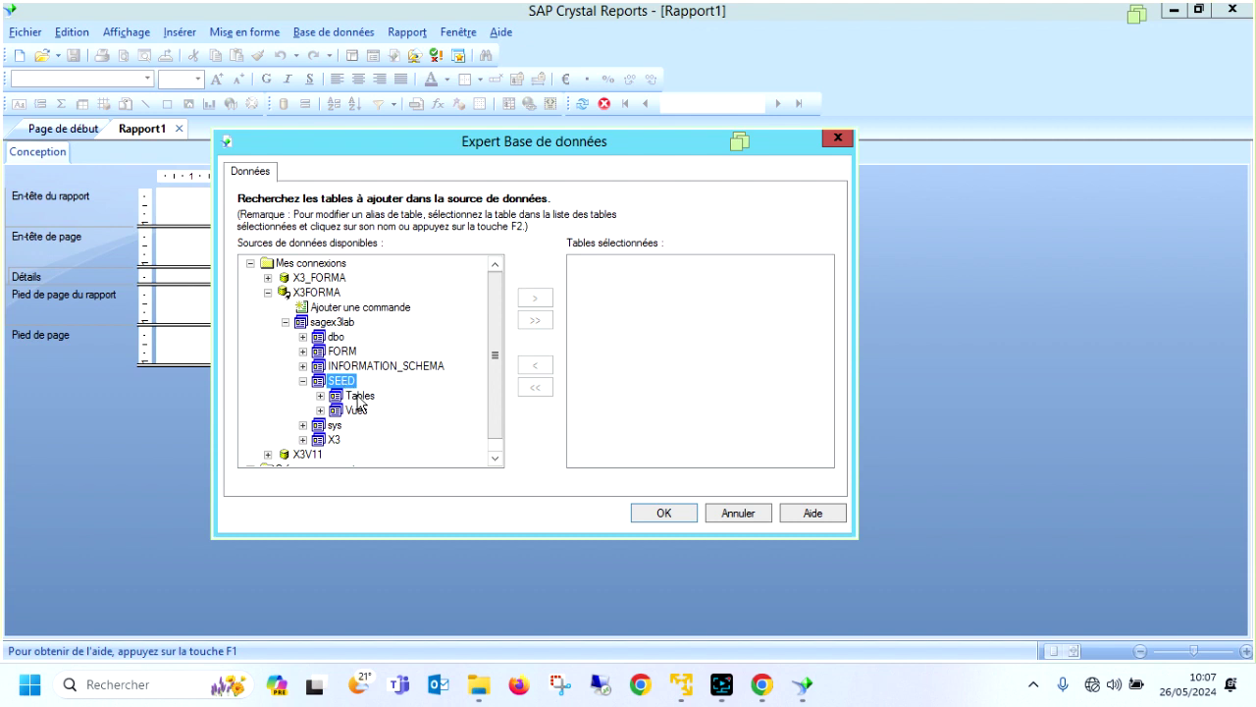
{"action": "double_click", "coordinate": [358, 394]}
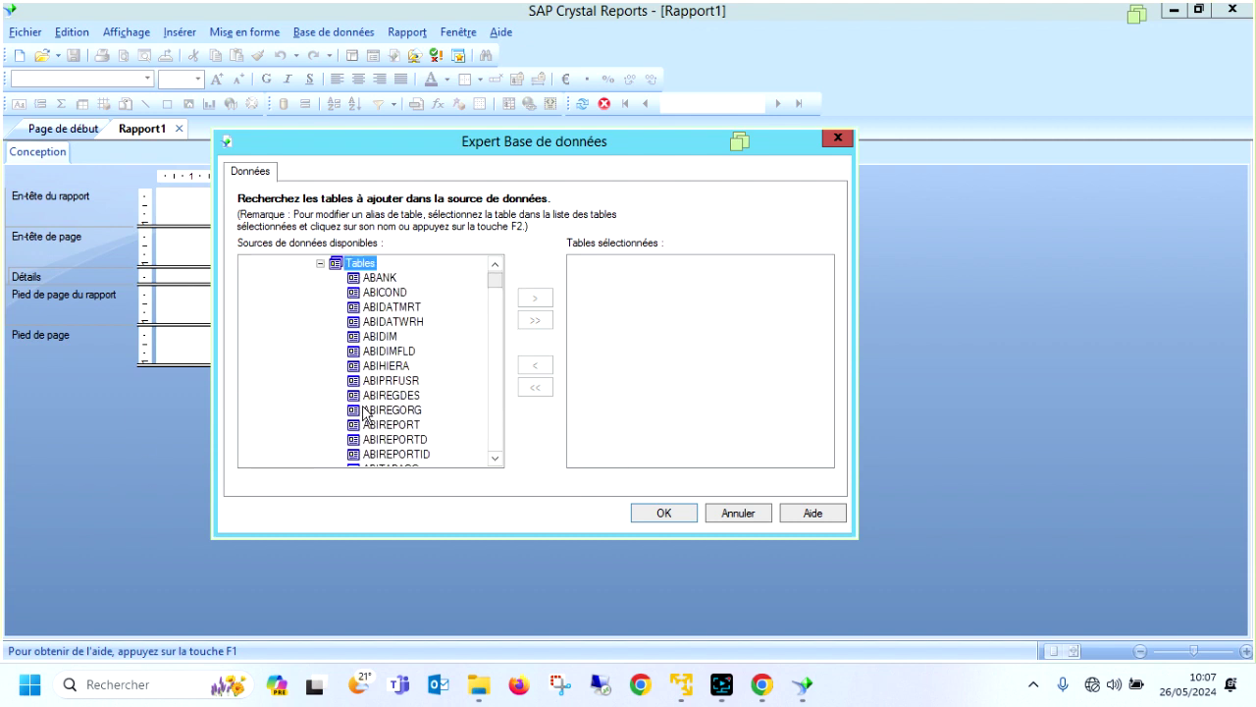
Find the SORDER table in the SEED schema and add it to the report's data source.
{"action": "left_click", "coordinate": [419, 411]}
{"action": "key", "text": "s"}
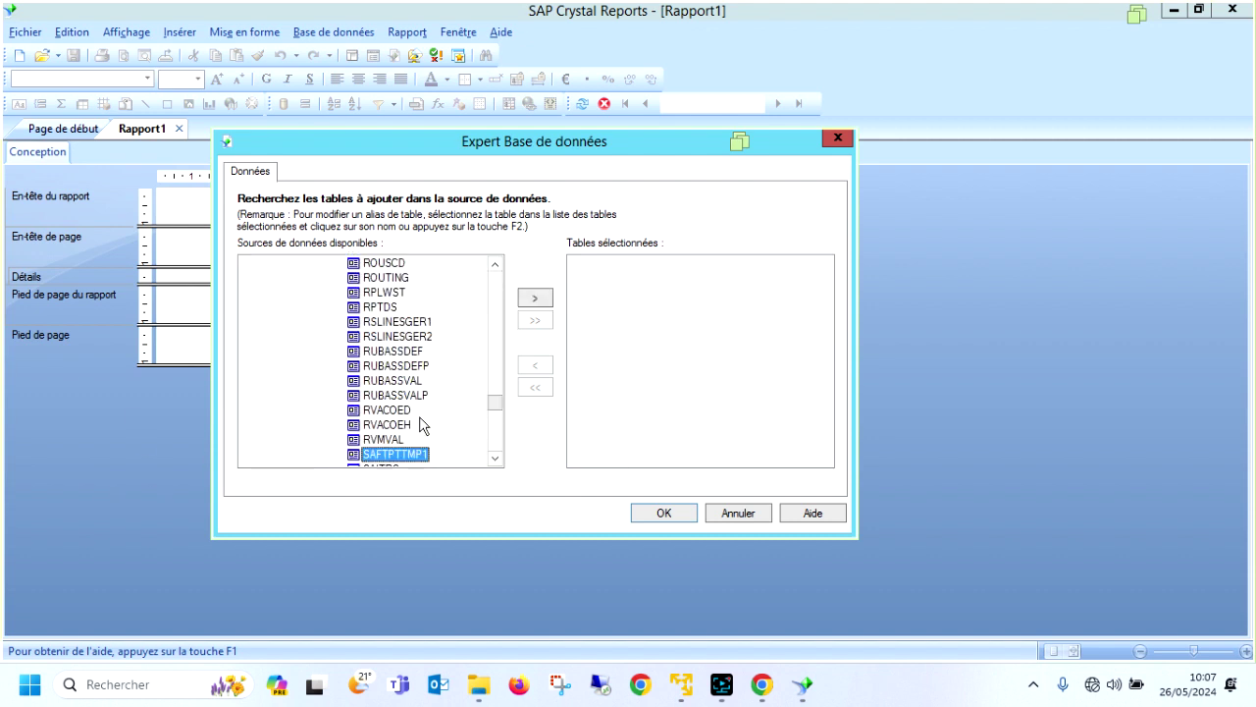
{"action": "key", "text": "o"}
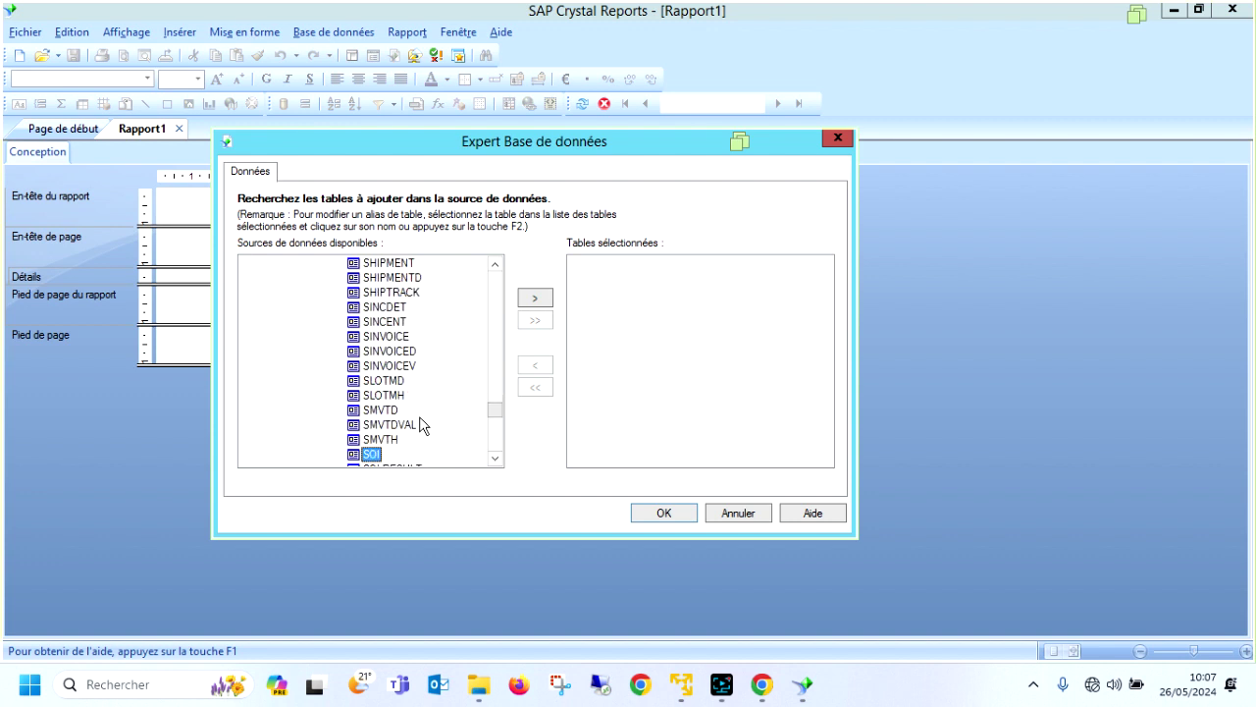
{"action": "scroll", "coordinate": [420, 418], "scroll_direction": "down", "scroll_amount": 5}
{"action": "left_click", "coordinate": [409, 368]}
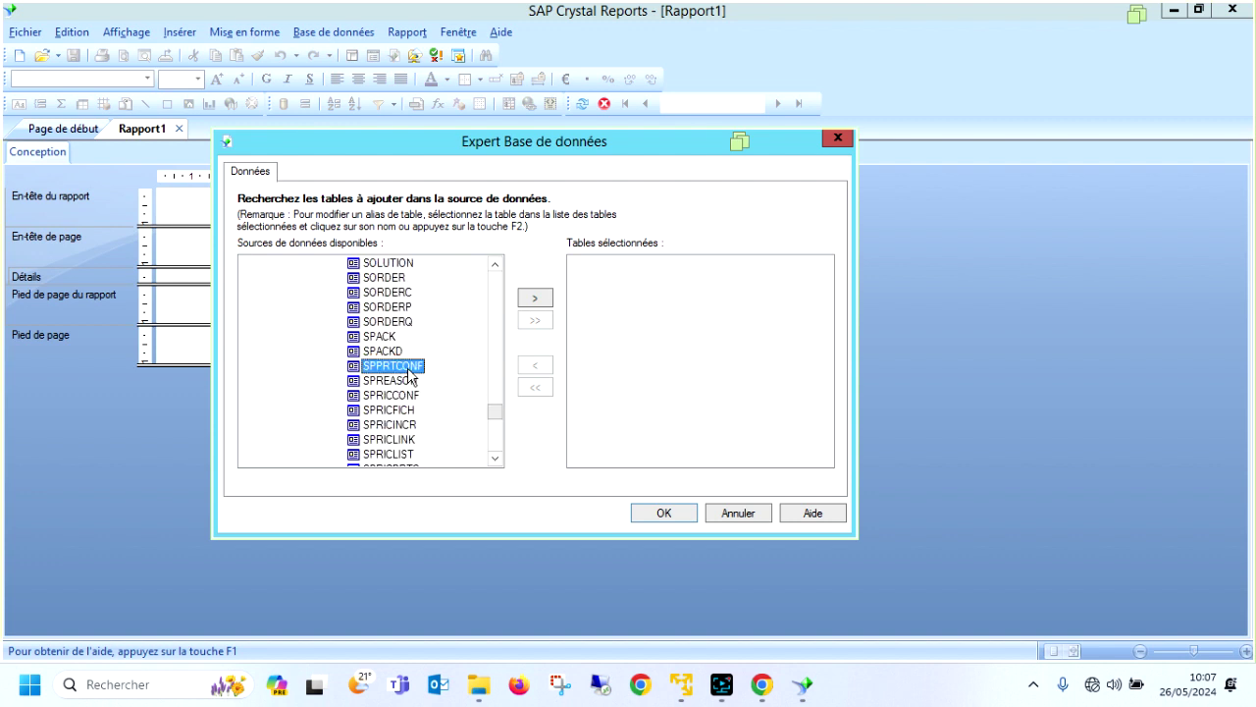
{"action": "key", "text": "s"}
{"action": "key", "text": "o"}
{"action": "key", "text": "r"}
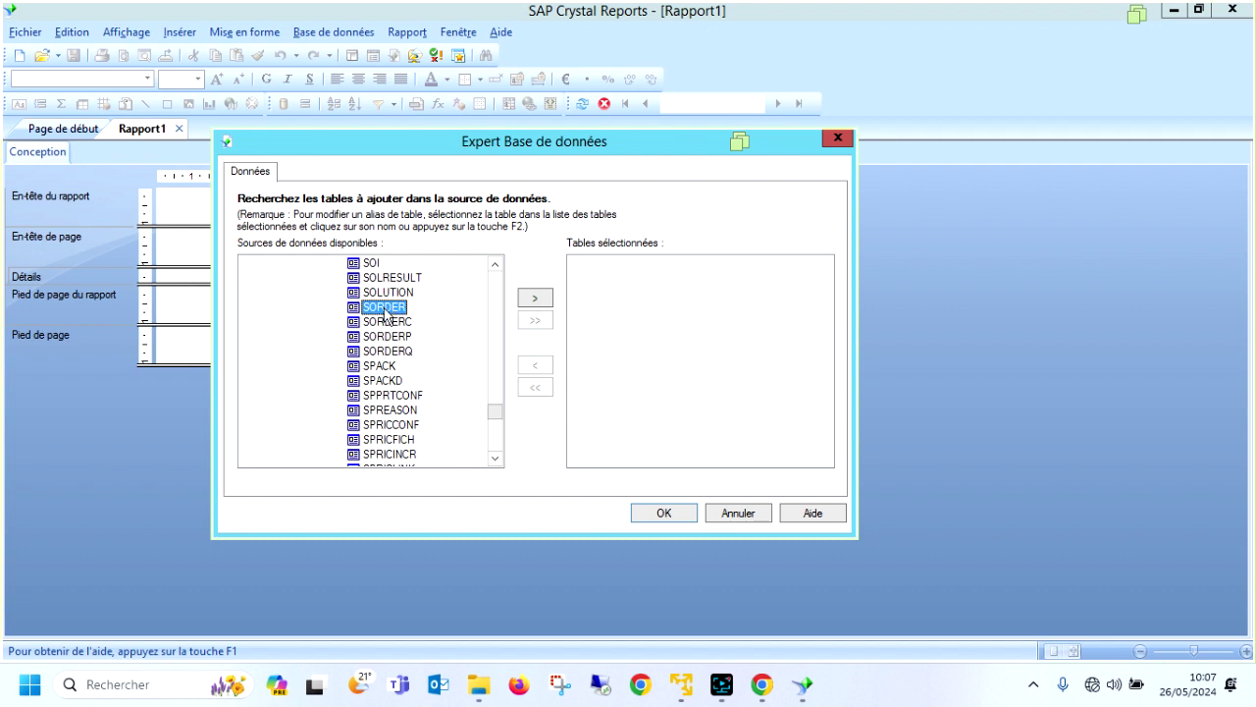
{"action": "left_click", "coordinate": [538, 299]}
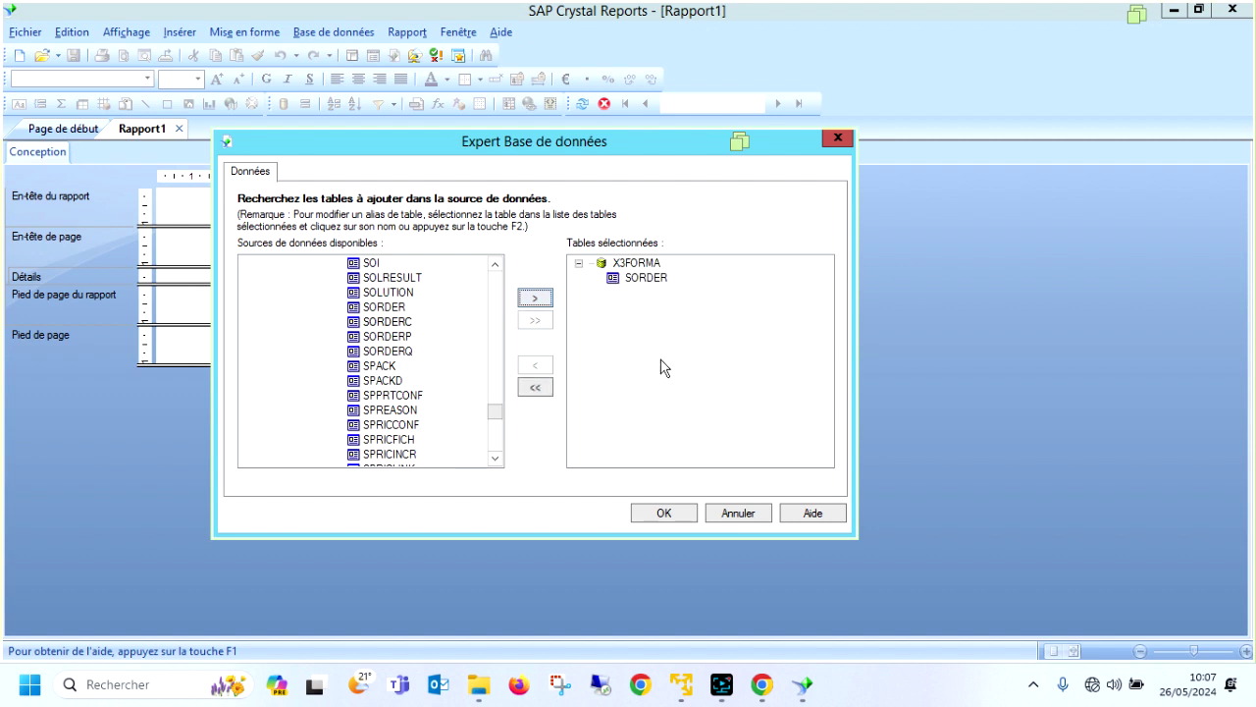
{"action": "left_click", "coordinate": [663, 512]}
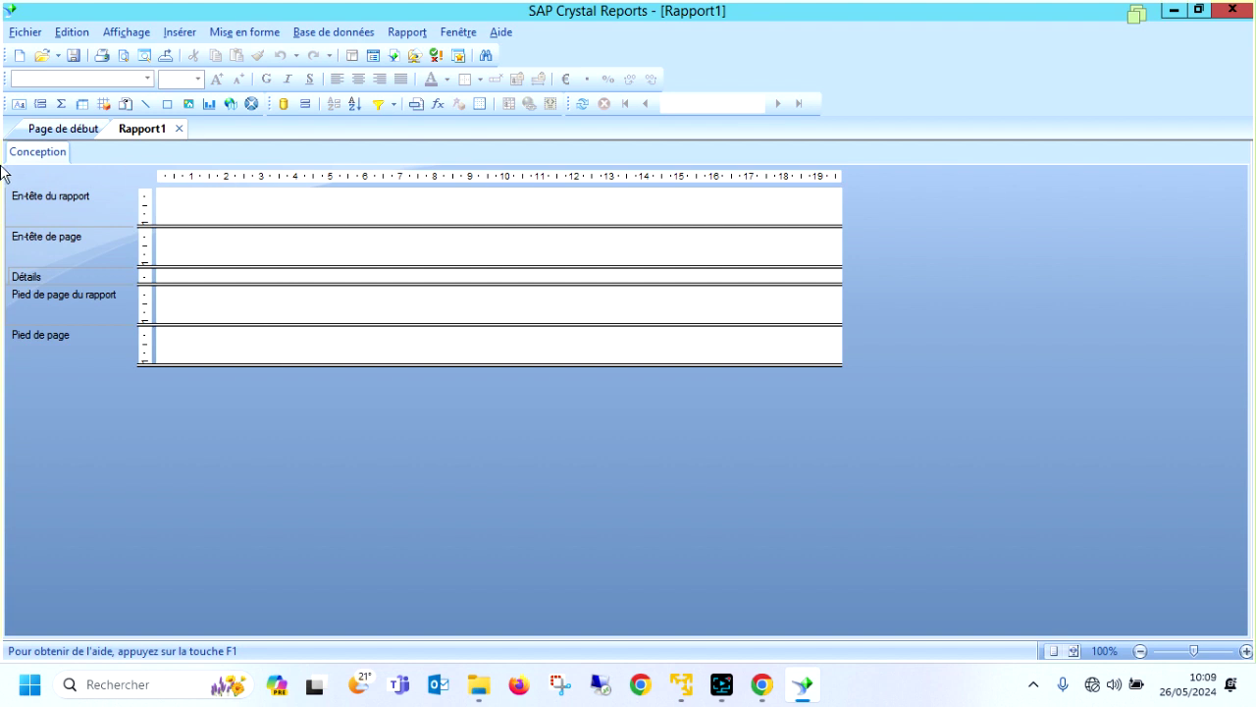
Show the field explorer as a floating window beside the report page and expand the SORDER table's fields.
{"action": "left_click", "coordinate": [126, 32]}
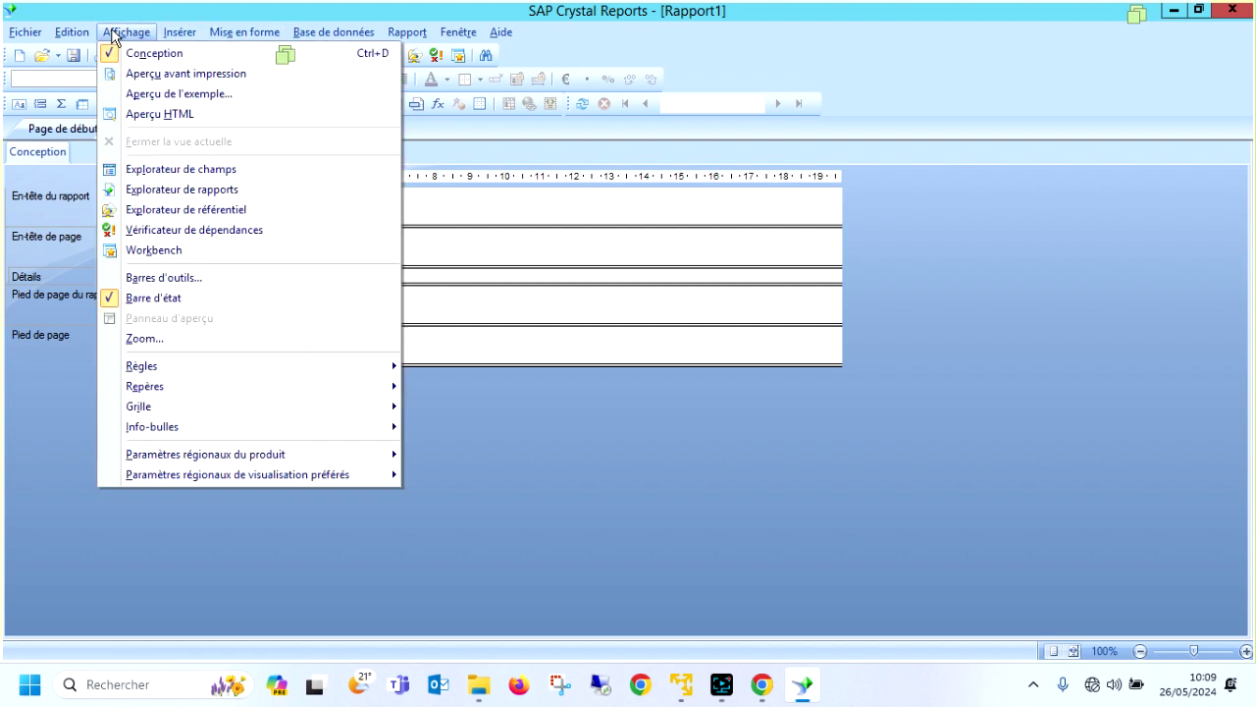
{"action": "left_click", "coordinate": [172, 170]}
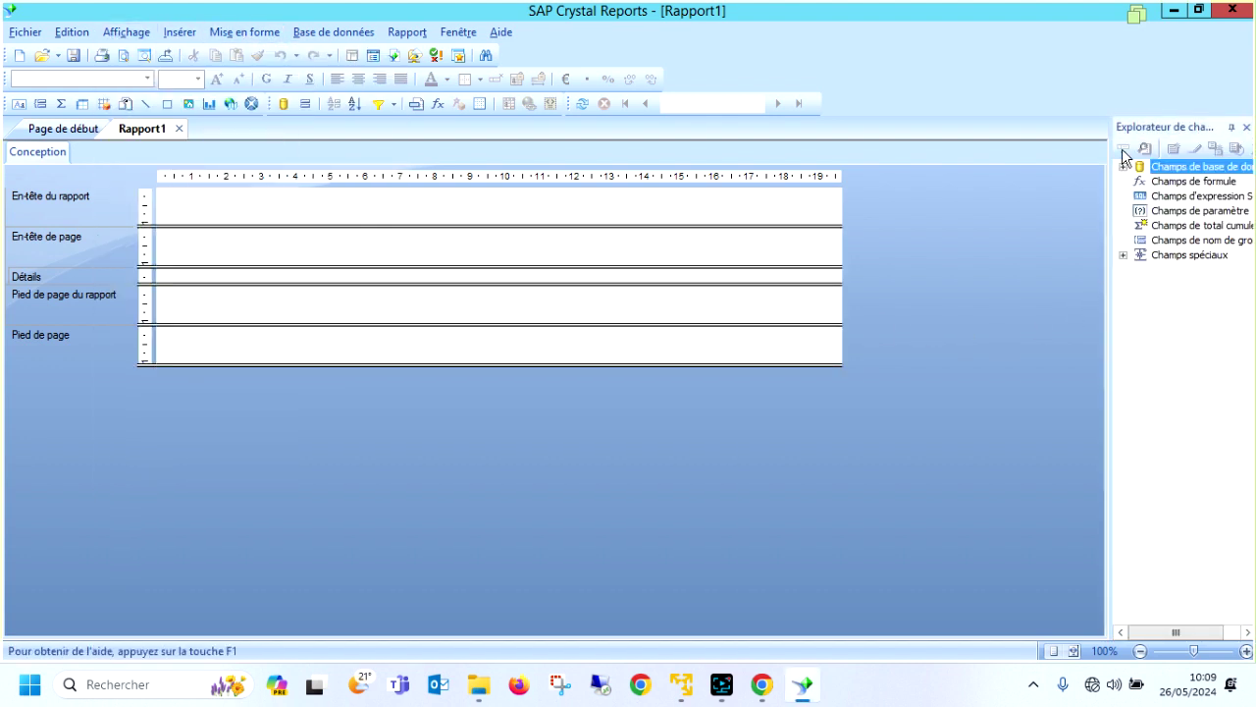
{"action": "left_click_drag", "start_coordinate": [1133, 127], "coordinate": [881, 147]}
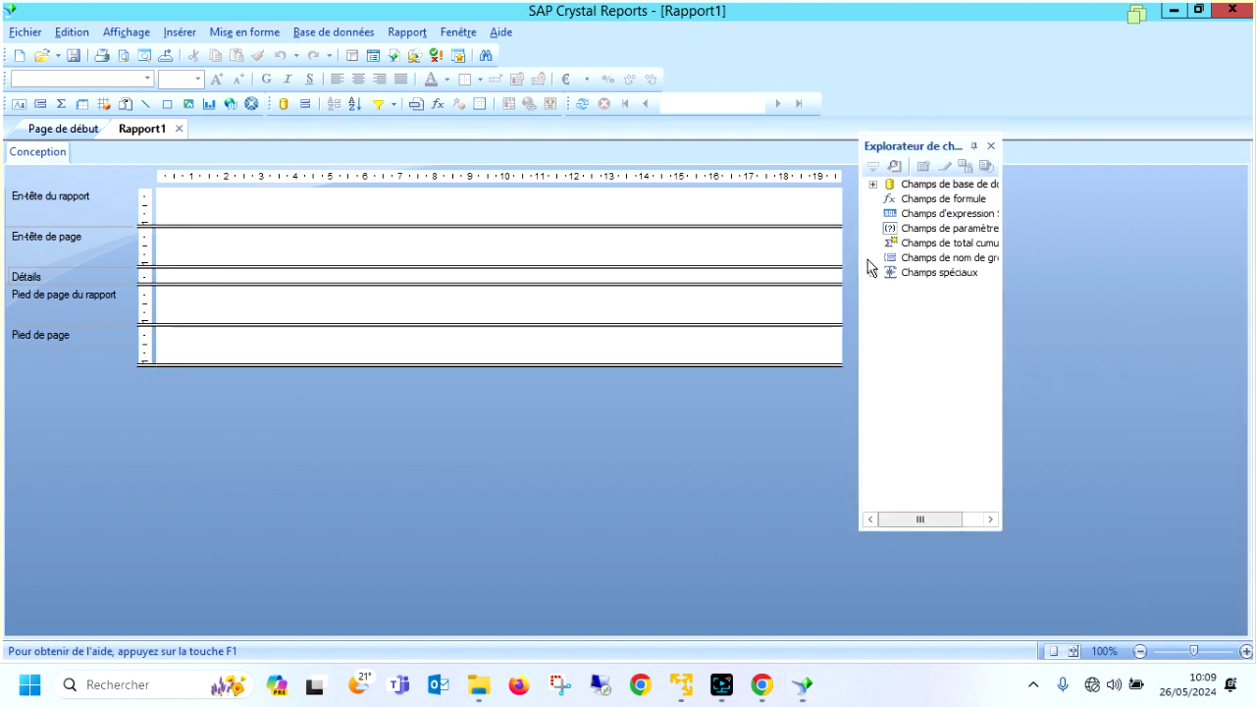
{"action": "double_click", "coordinate": [903, 185]}
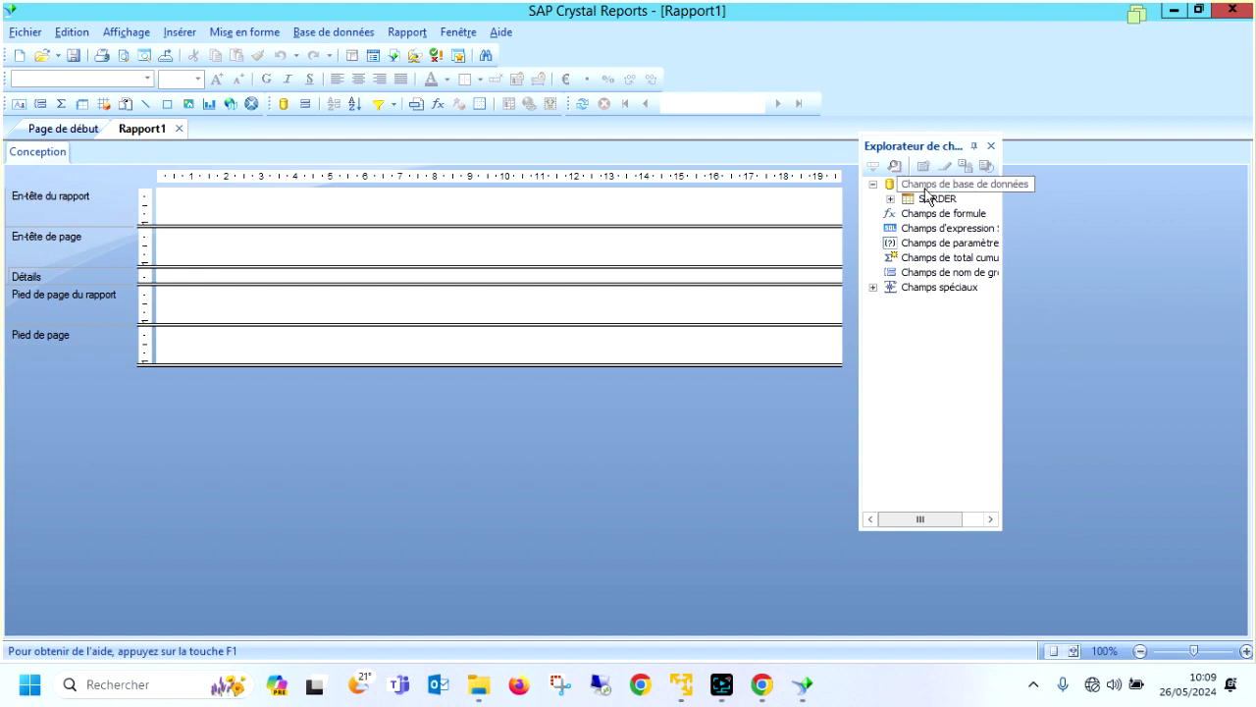
{"action": "left_click", "coordinate": [892, 198]}
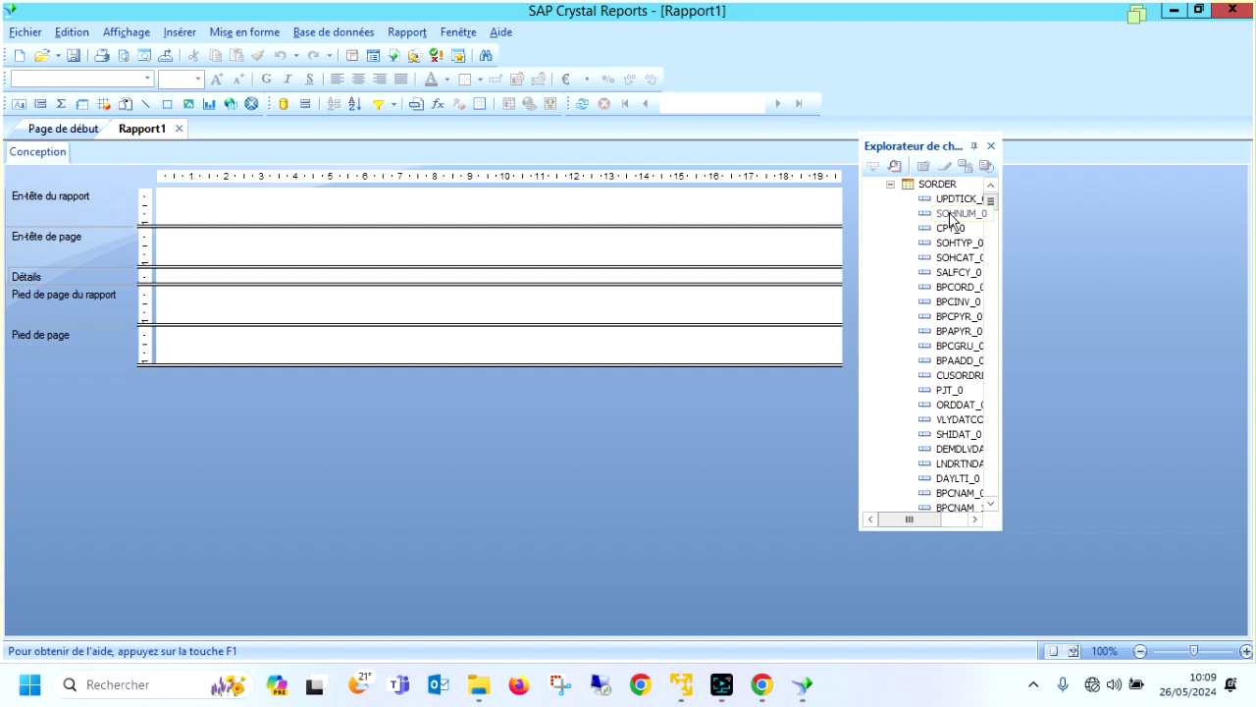
Place the SORDER fields SOHNUM_0, CPY_0, SALFCY_0, BPCORD_0 and ORDDAT_0 side by side in the Détails section.
{"action": "left_click_drag", "start_coordinate": [949, 211], "coordinate": [169, 280]}
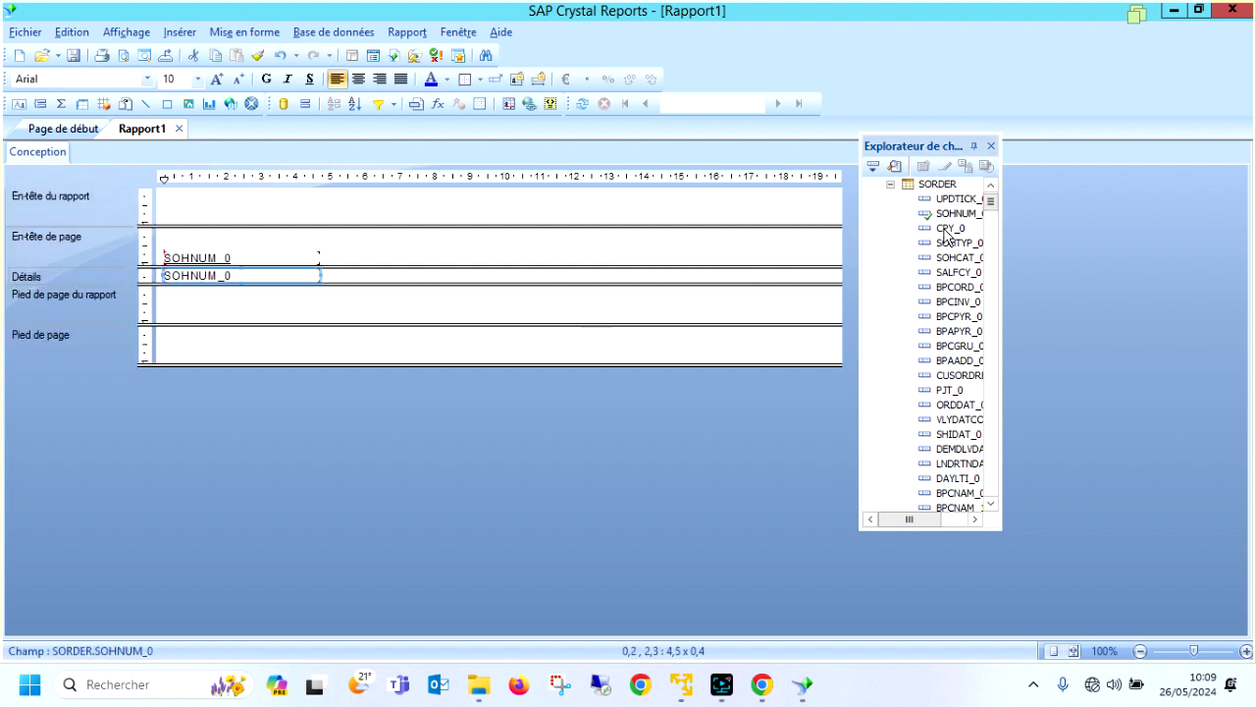
{"action": "left_click_drag", "start_coordinate": [947, 235], "coordinate": [336, 277]}
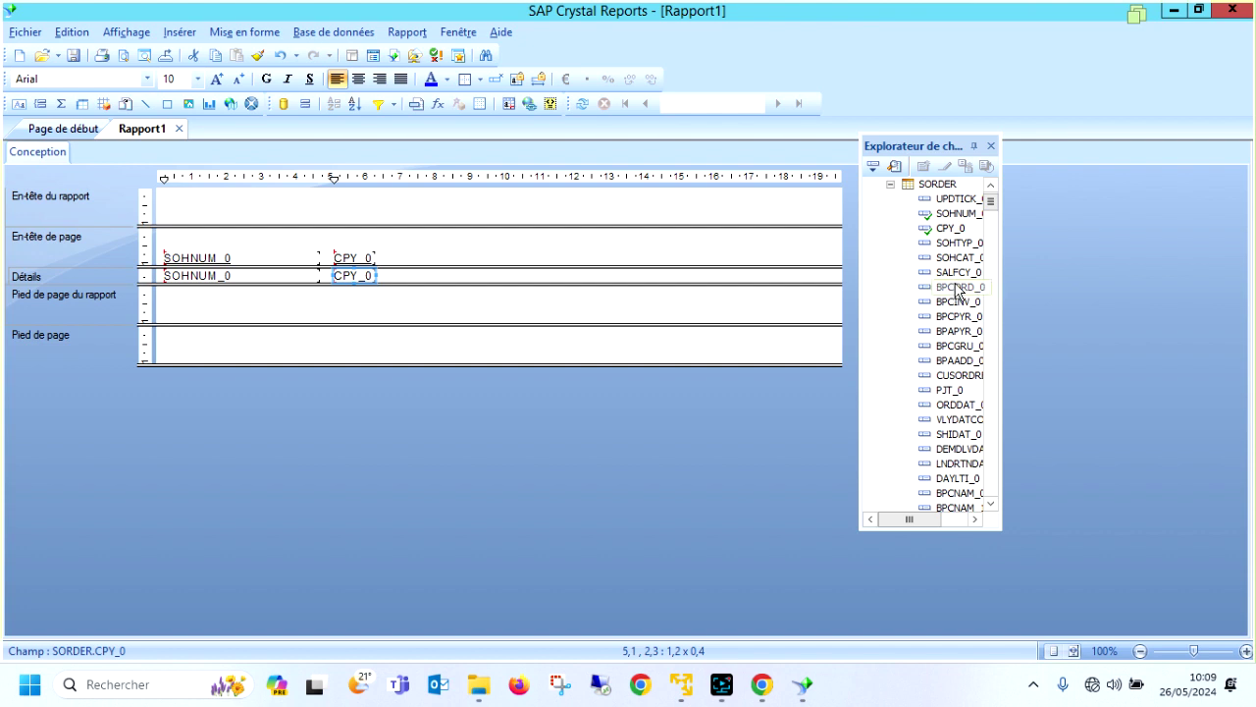
{"action": "left_click_drag", "start_coordinate": [957, 292], "coordinate": [387, 277]}
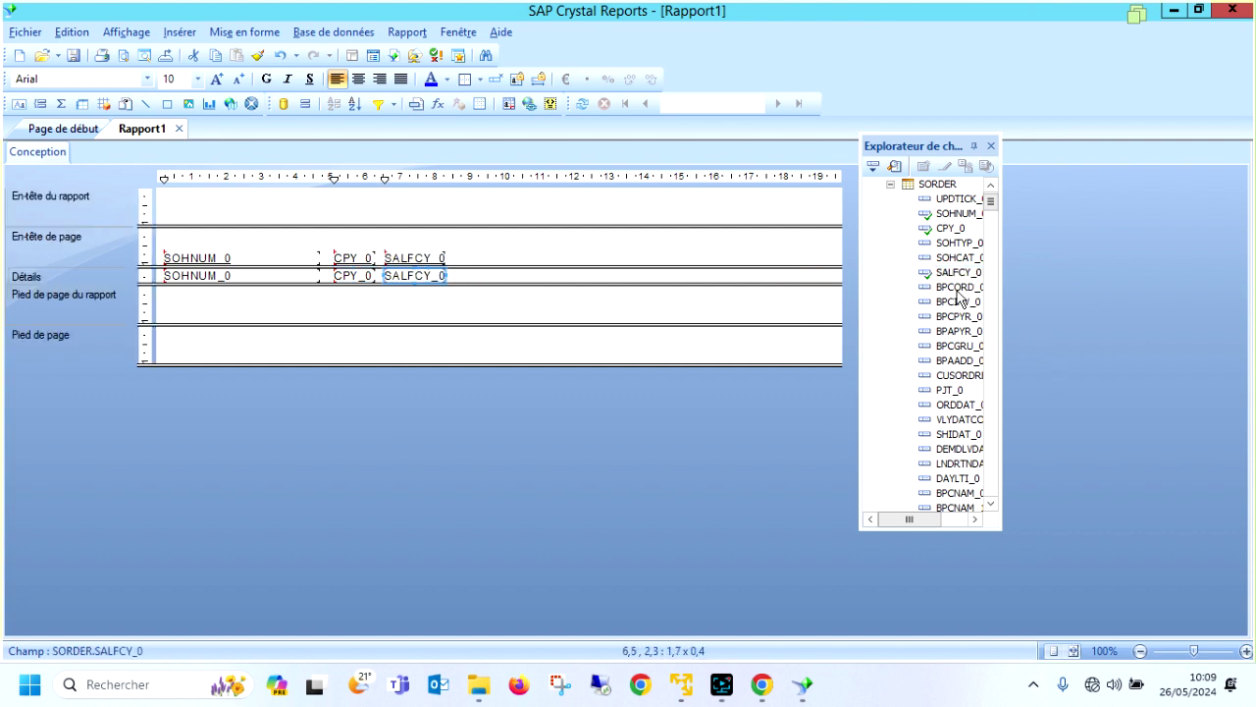
{"action": "left_click_drag", "start_coordinate": [958, 297], "coordinate": [456, 276]}
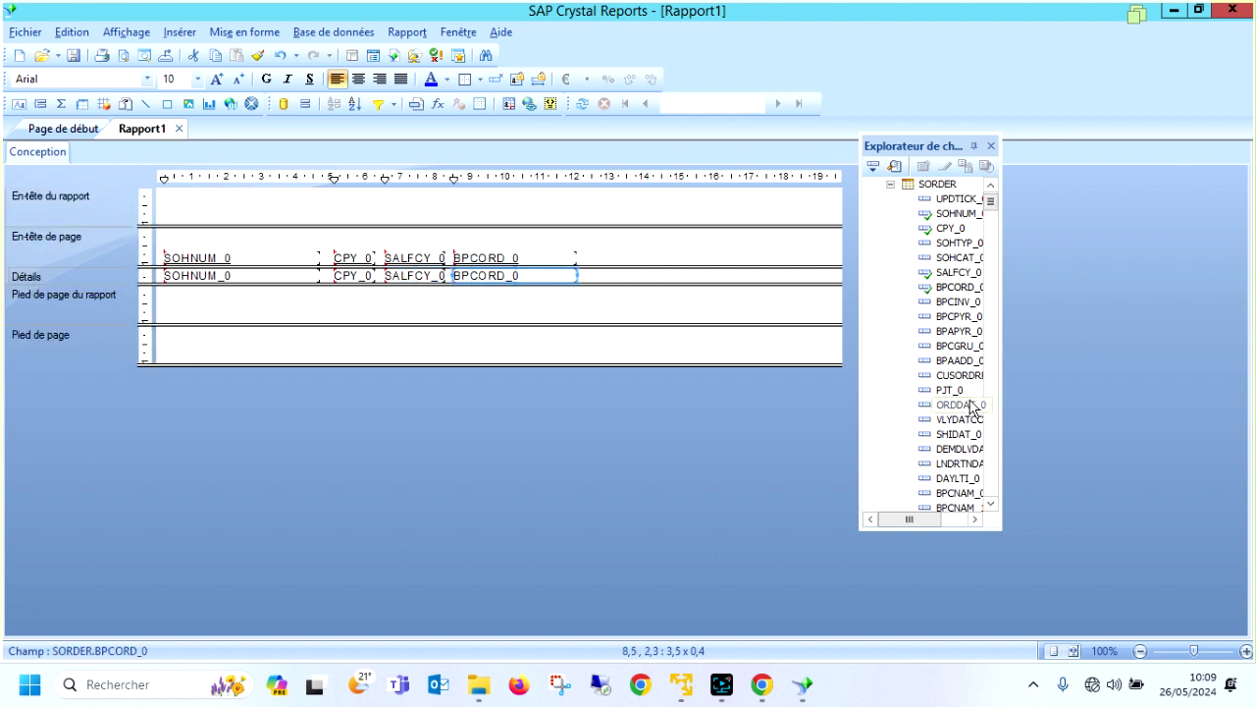
{"action": "left_click_drag", "start_coordinate": [968, 410], "coordinate": [588, 275]}
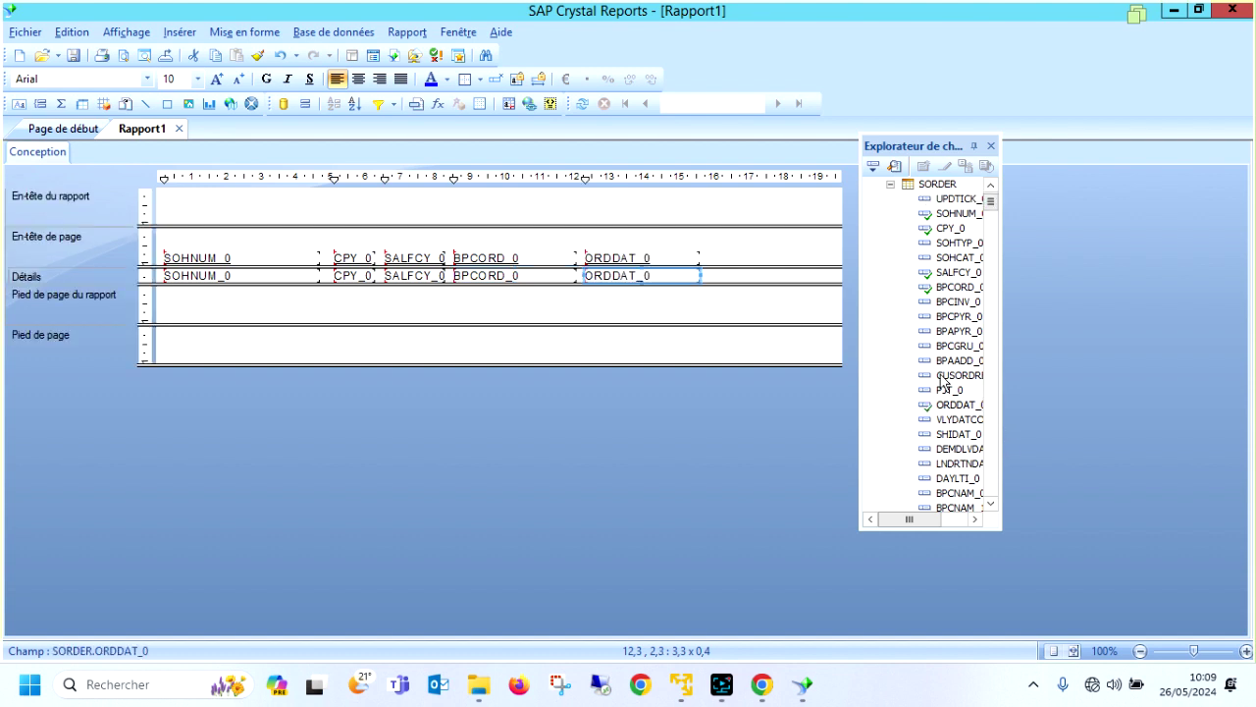
Browse further down the SORDER fields and widen the field explorer so the full field names are readable.
{"action": "left_click", "coordinate": [991, 505]}
{"action": "left_click", "coordinate": [991, 505]}
{"action": "left_click", "coordinate": [991, 505]}
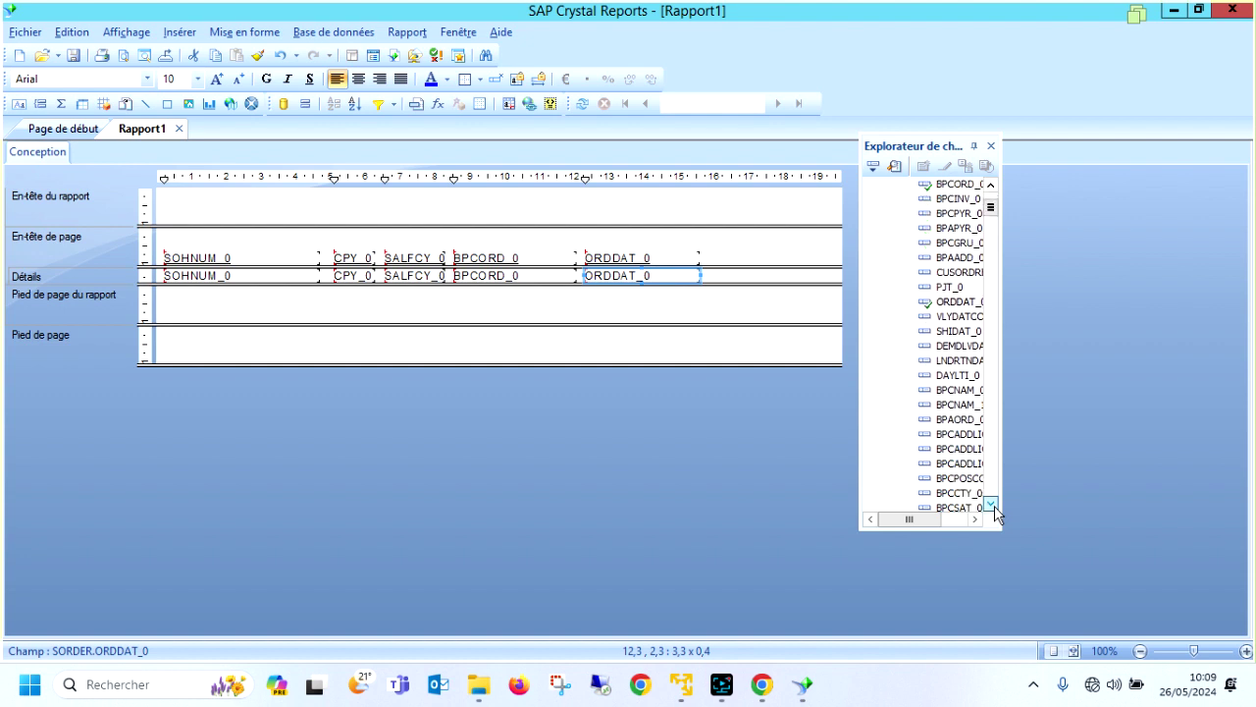
{"action": "left_click", "coordinate": [991, 505]}
{"action": "left_click_drag", "start_coordinate": [1002, 454], "coordinate": [1076, 451]}
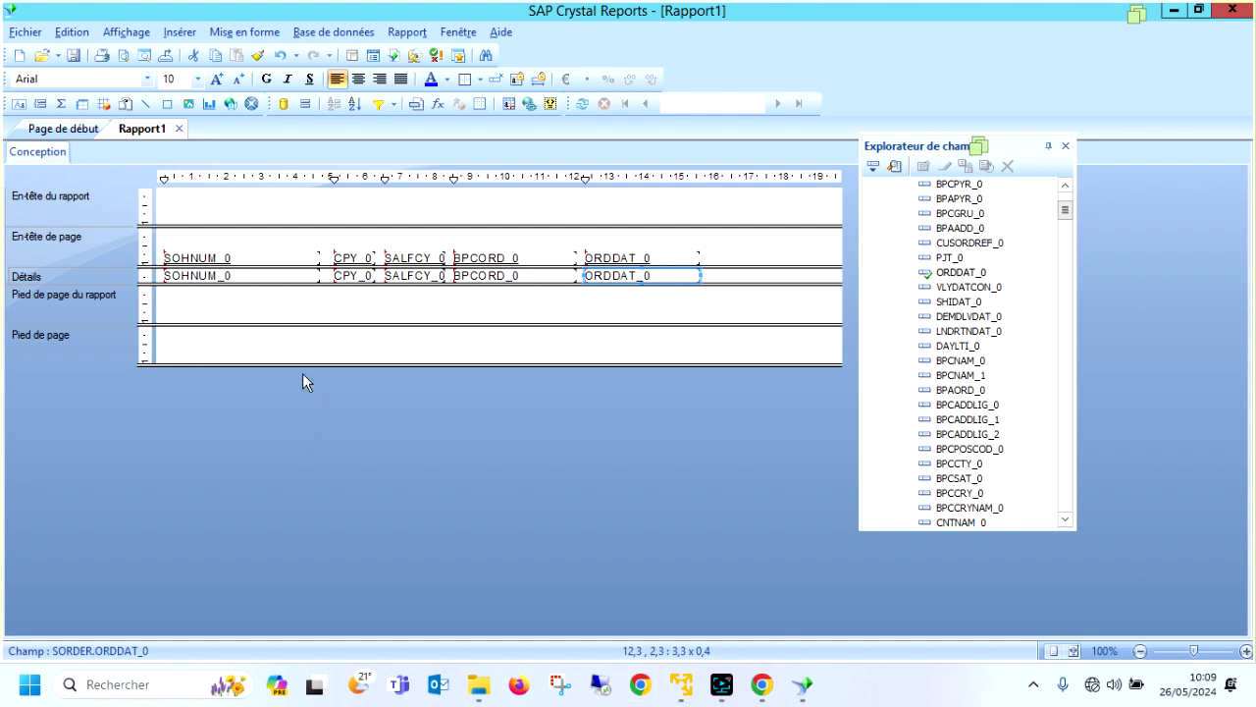
Refresh the report data to generate the preview and close the field explorer.
{"action": "left_click", "coordinate": [583, 104]}
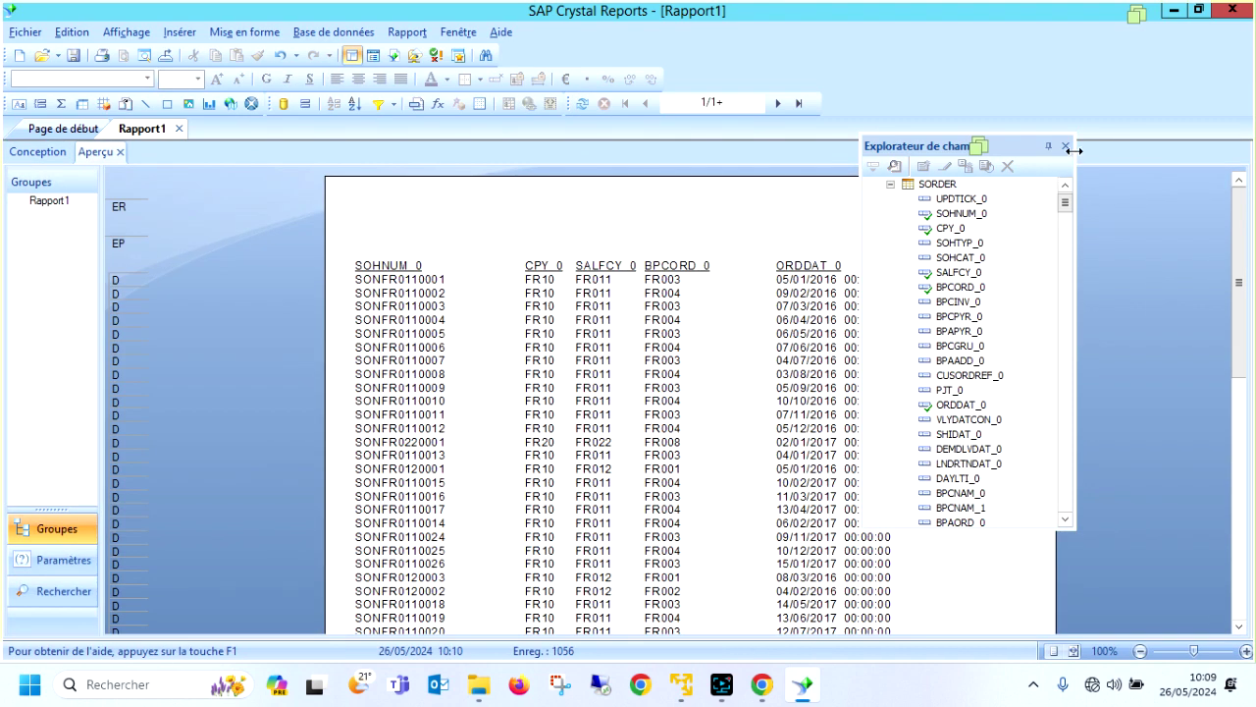
{"action": "left_click", "coordinate": [1065, 146]}
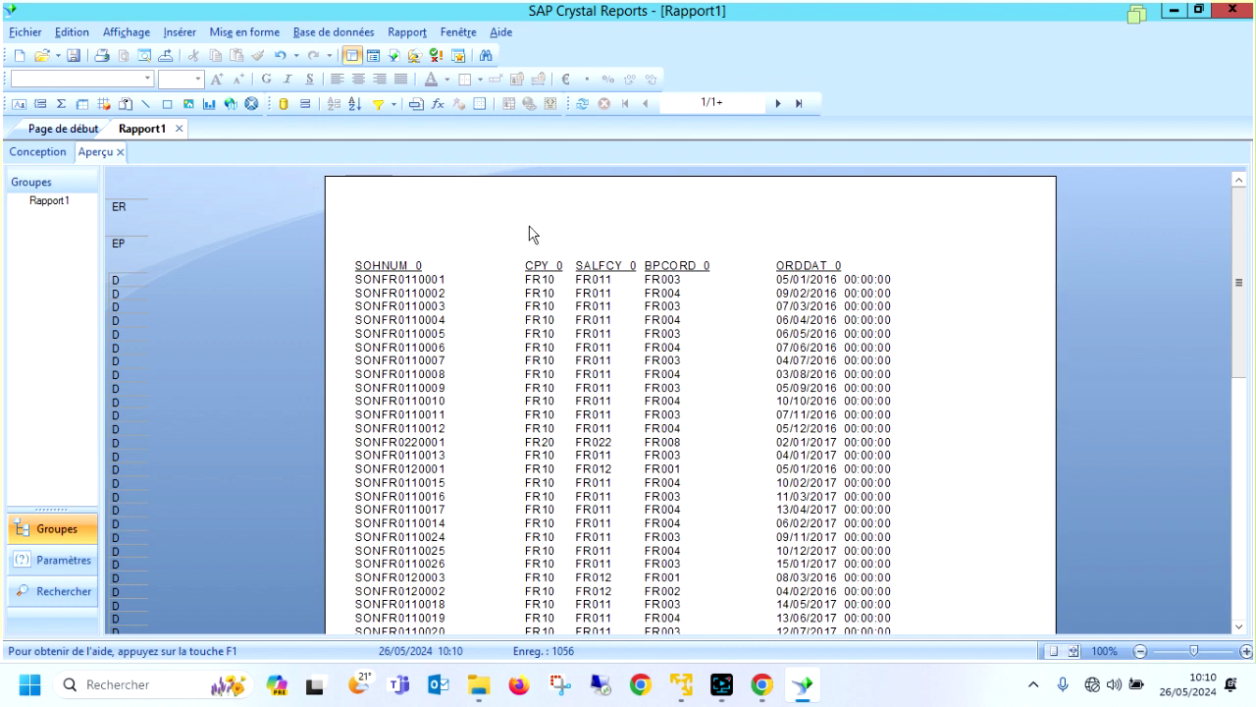
Go back to the design view and save the report as YBC1 in the Documents folder.
{"action": "left_click", "coordinate": [47, 153]}
{"action": "left_click", "coordinate": [75, 56]}
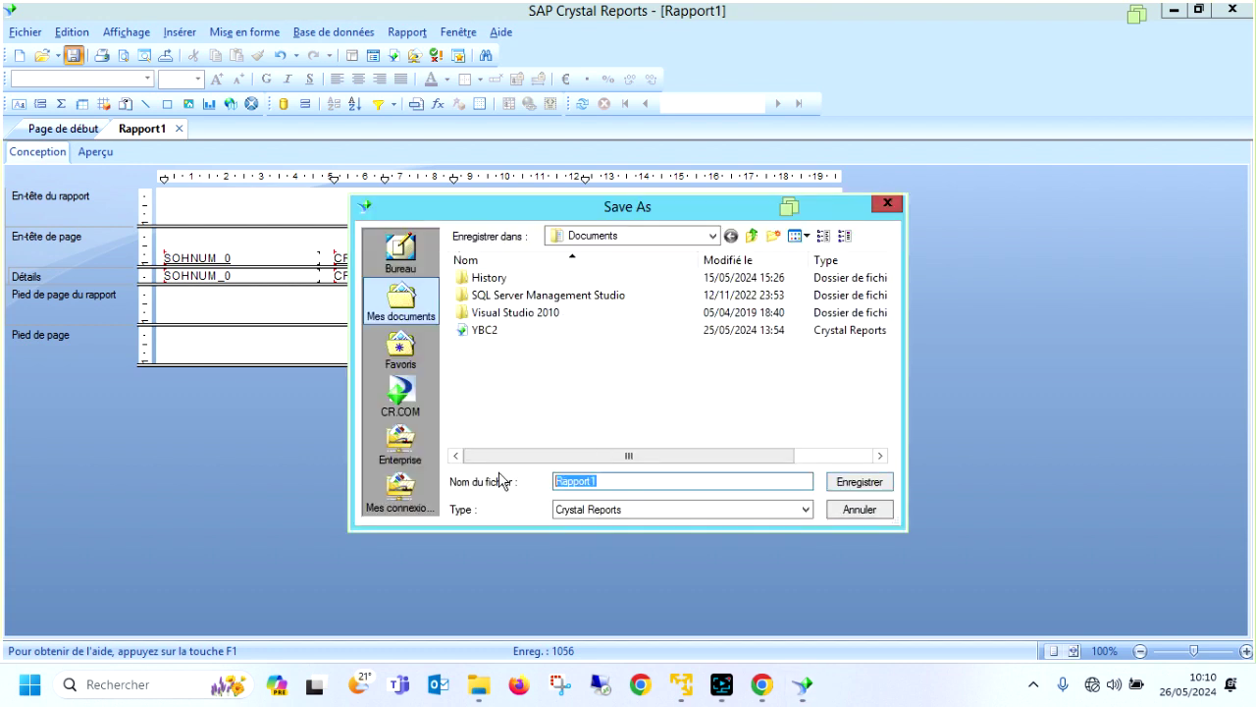
{"action": "type", "text": "YBC"}
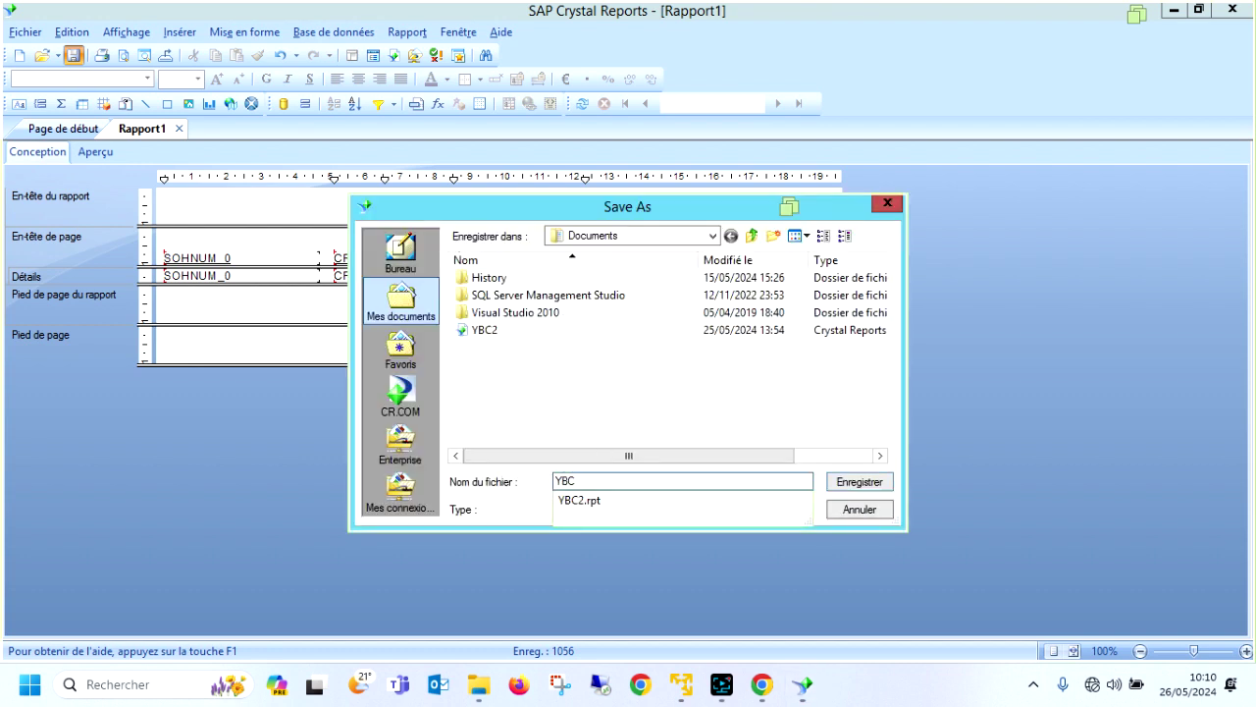
{"action": "type", "text": "1"}
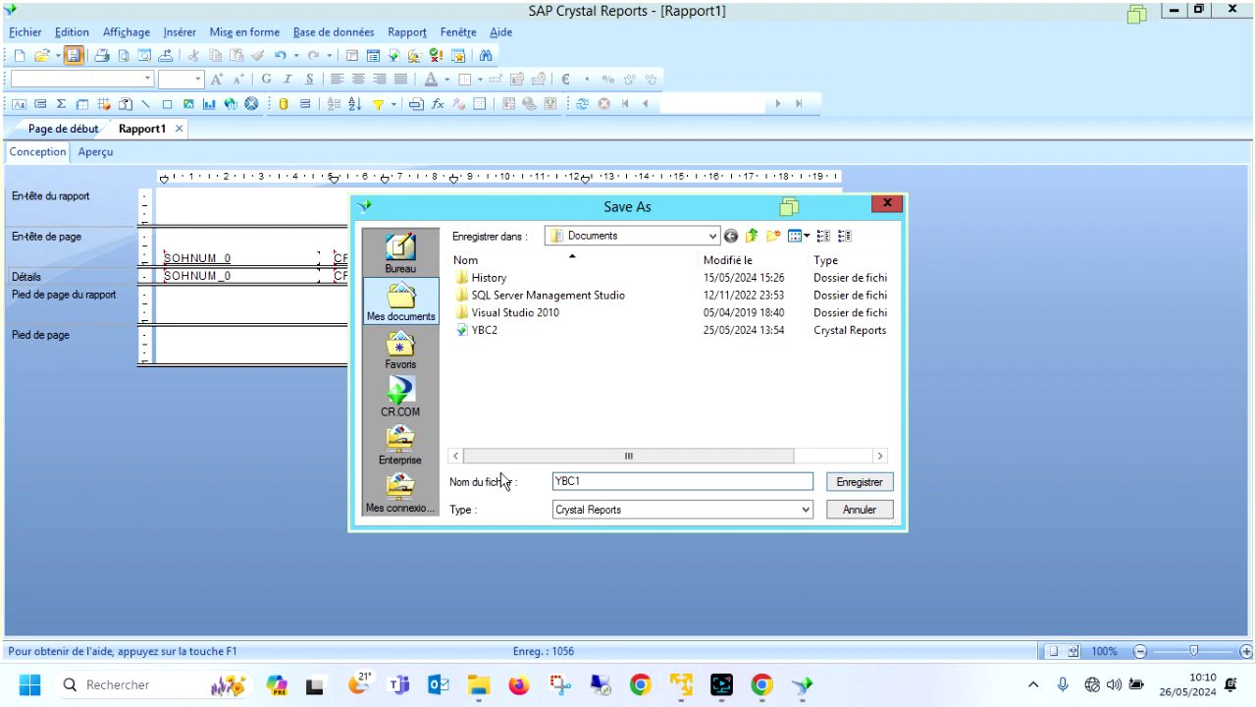
{"action": "left_click", "coordinate": [881, 483]}
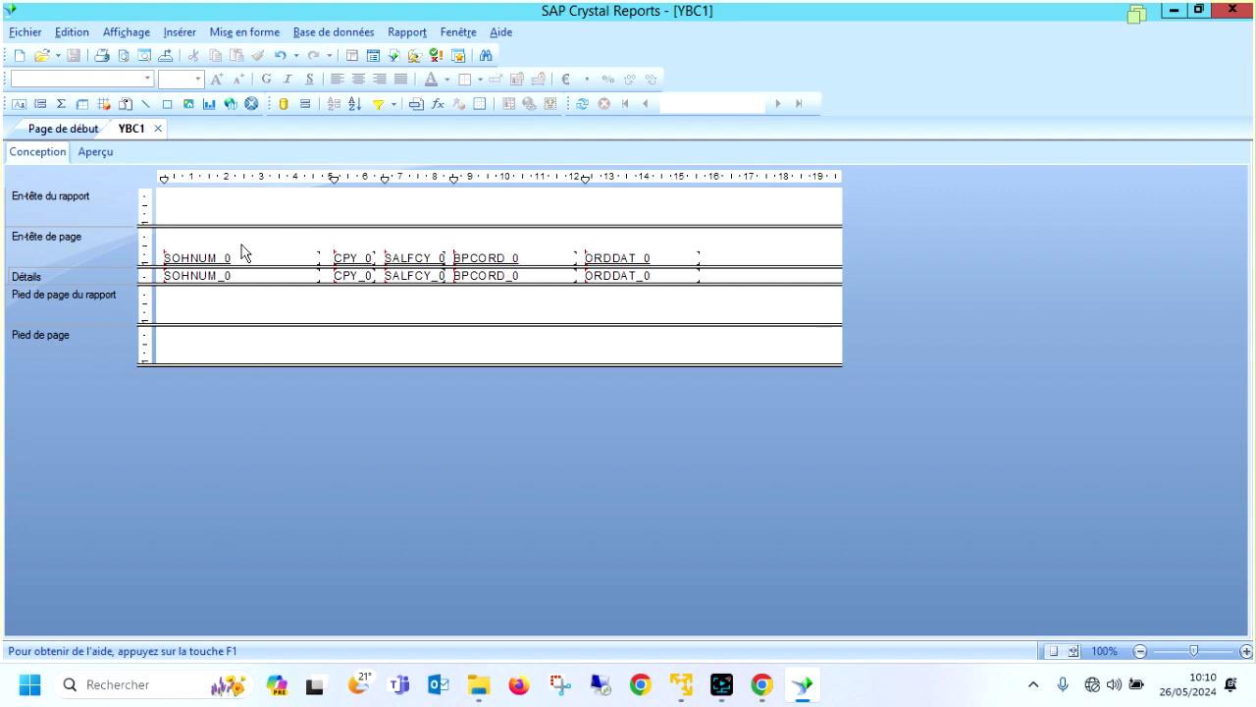
Narrow the SOHNUM_0 column to about 3.2 cm in the preview and return to the design view.
{"action": "left_click", "coordinate": [92, 155]}
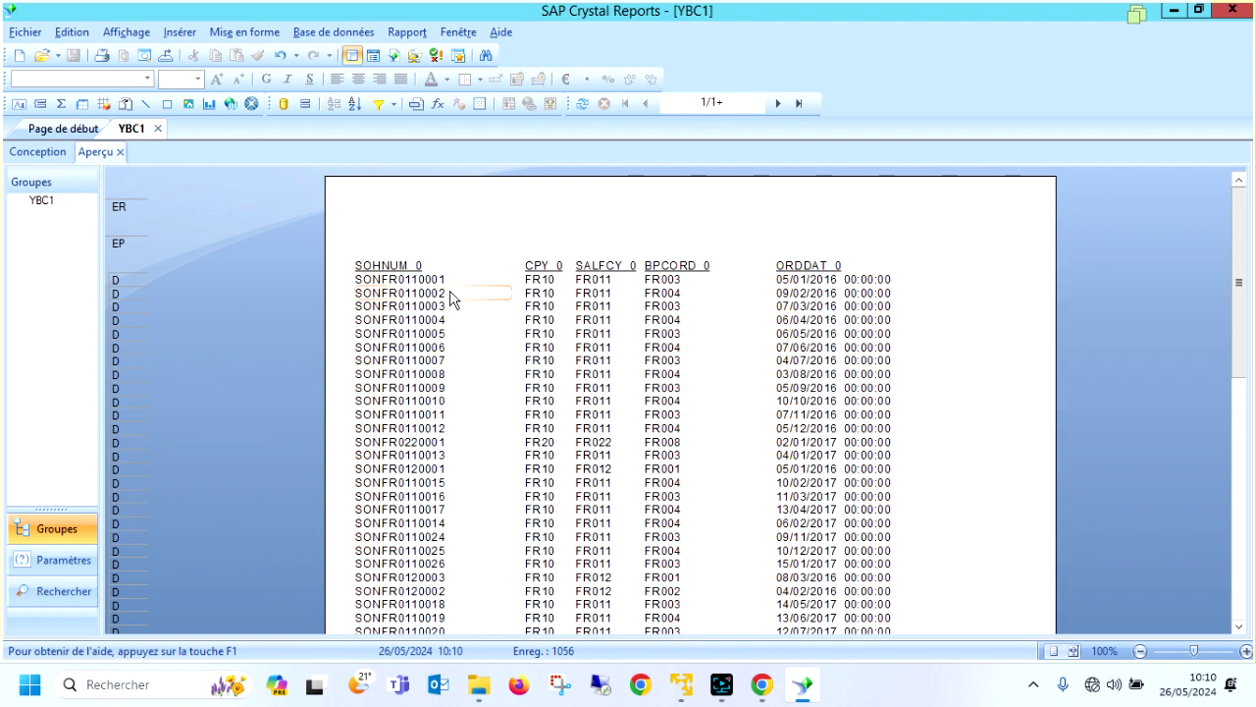
{"action": "left_click", "coordinate": [505, 280]}
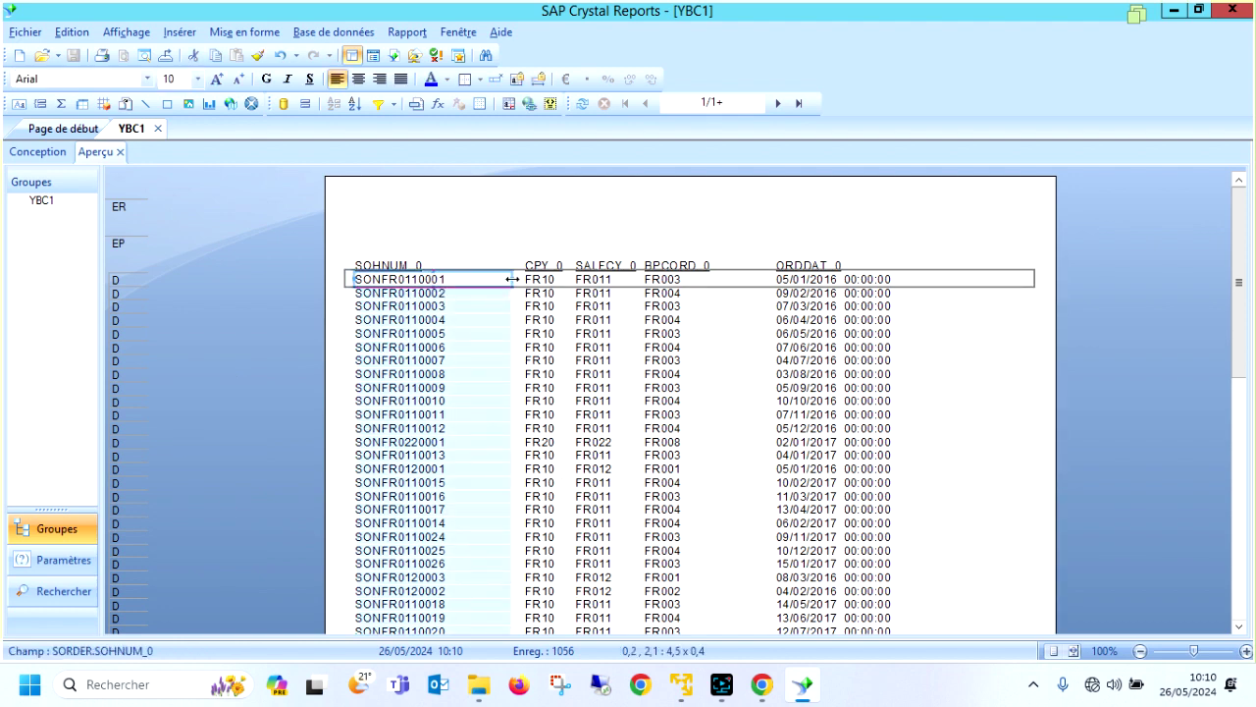
{"action": "left_click_drag", "start_coordinate": [511, 280], "coordinate": [467, 280]}
{"action": "left_click", "coordinate": [530, 280]}
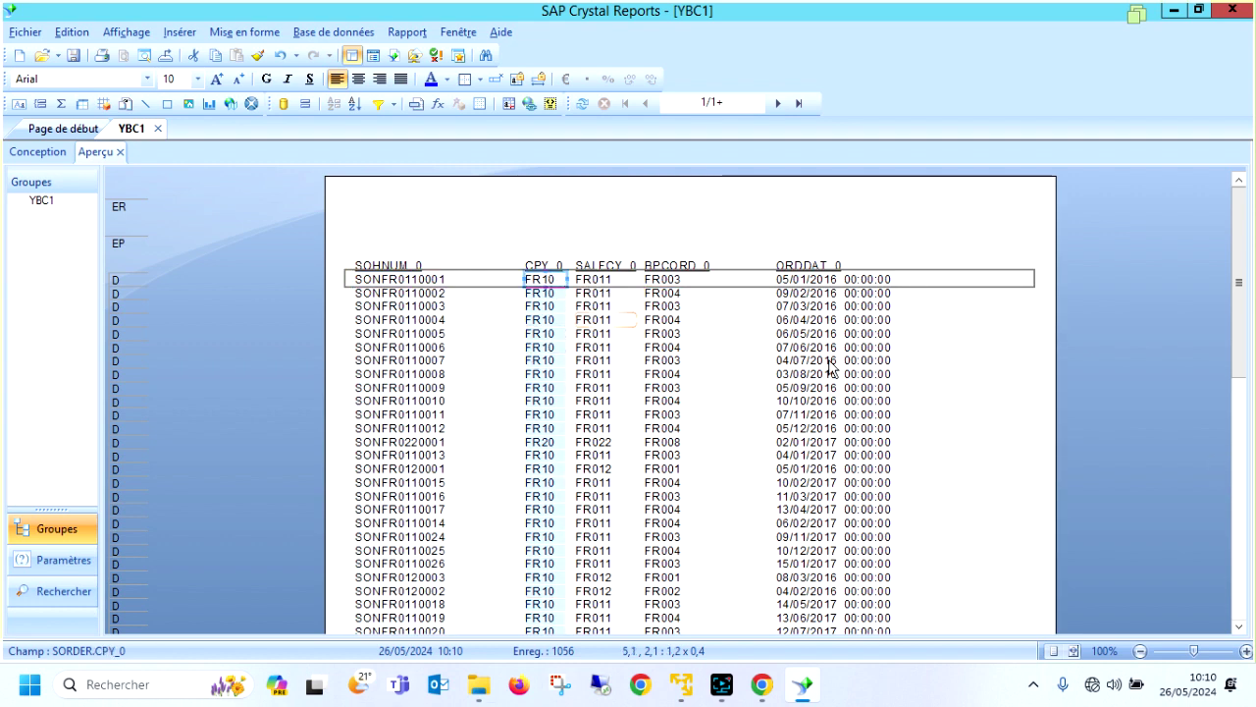
{"action": "left_click", "coordinate": [44, 152]}
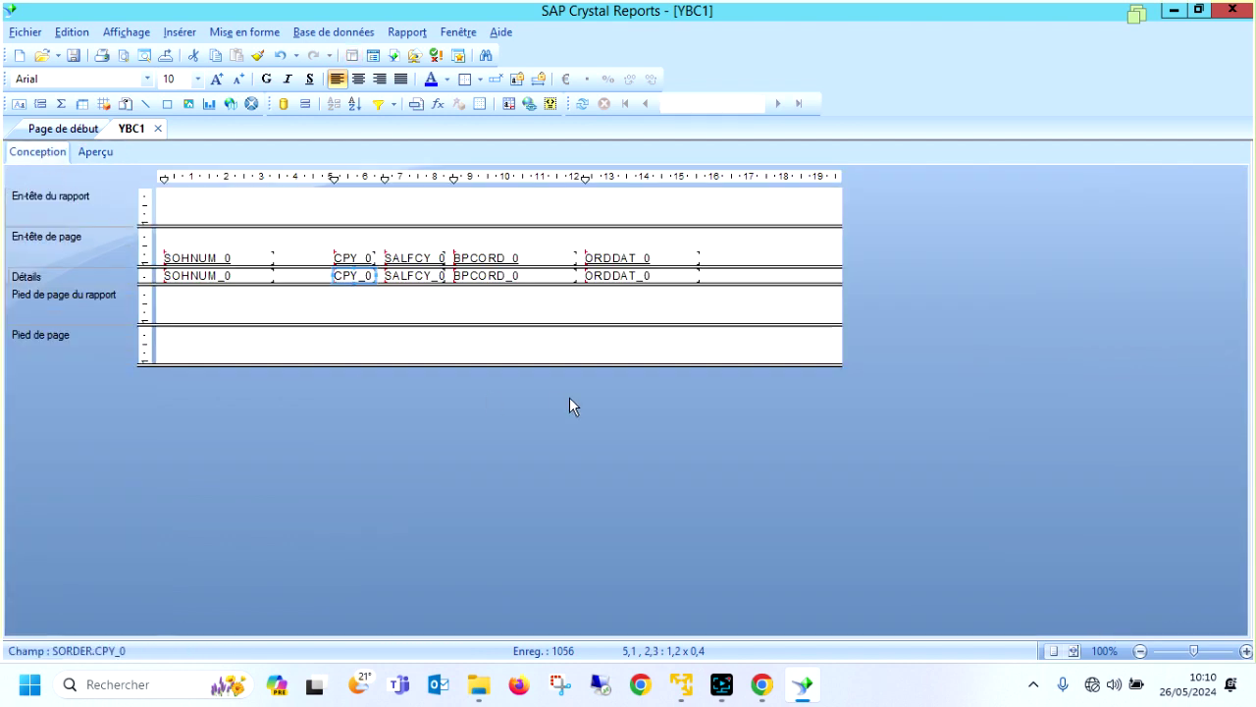
Replace the text of the SOHNUM_0 column heading in the page header with N° Commande.
{"action": "left_click", "coordinate": [238, 257]}
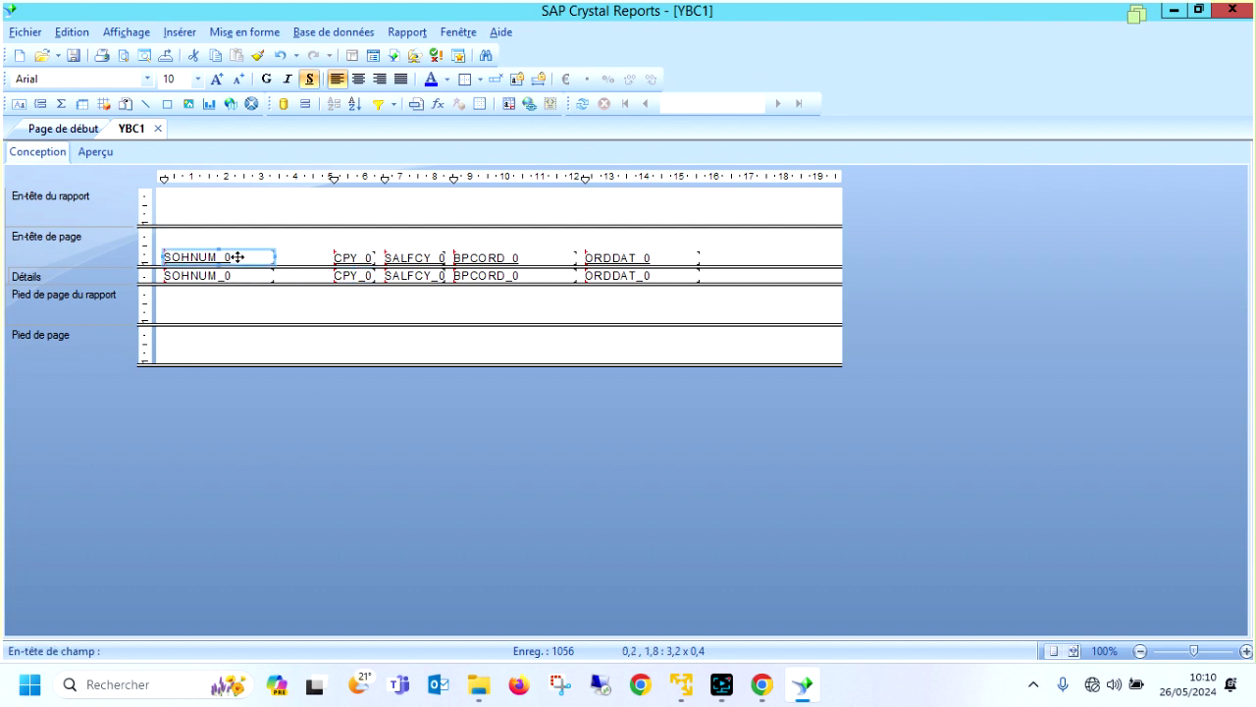
{"action": "double_click", "coordinate": [264, 255]}
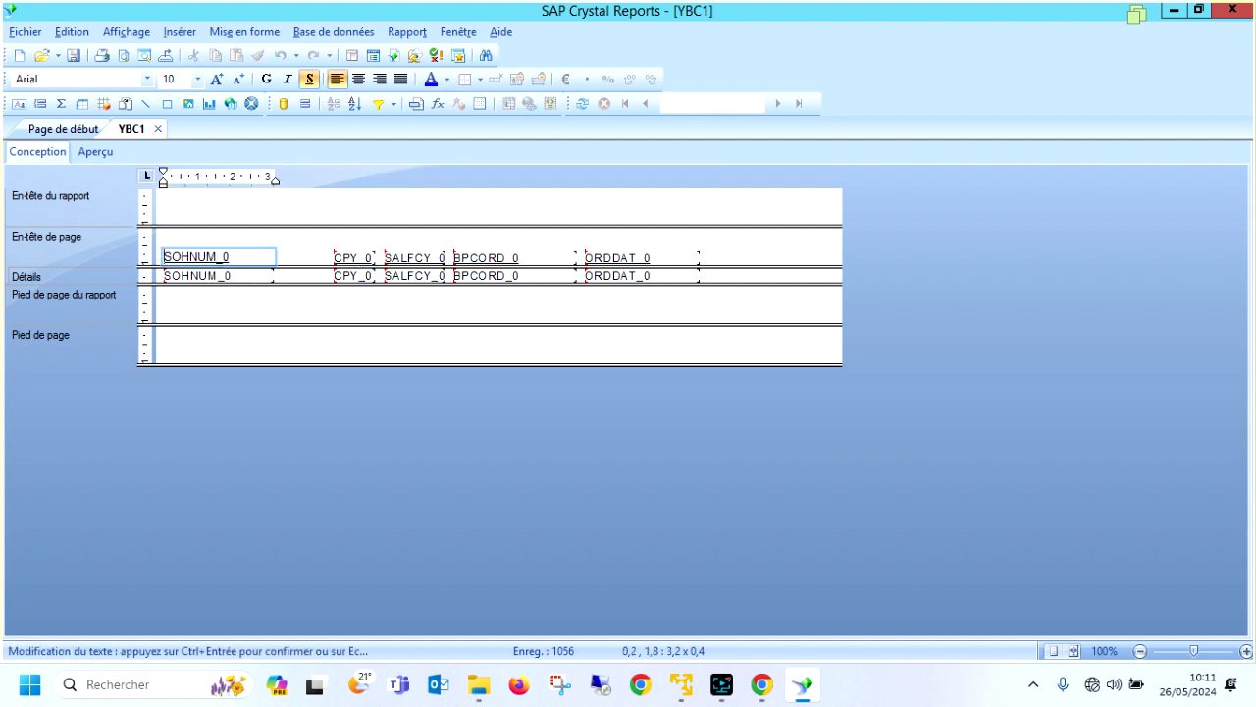
{"action": "key", "text": "ctrl+a"}
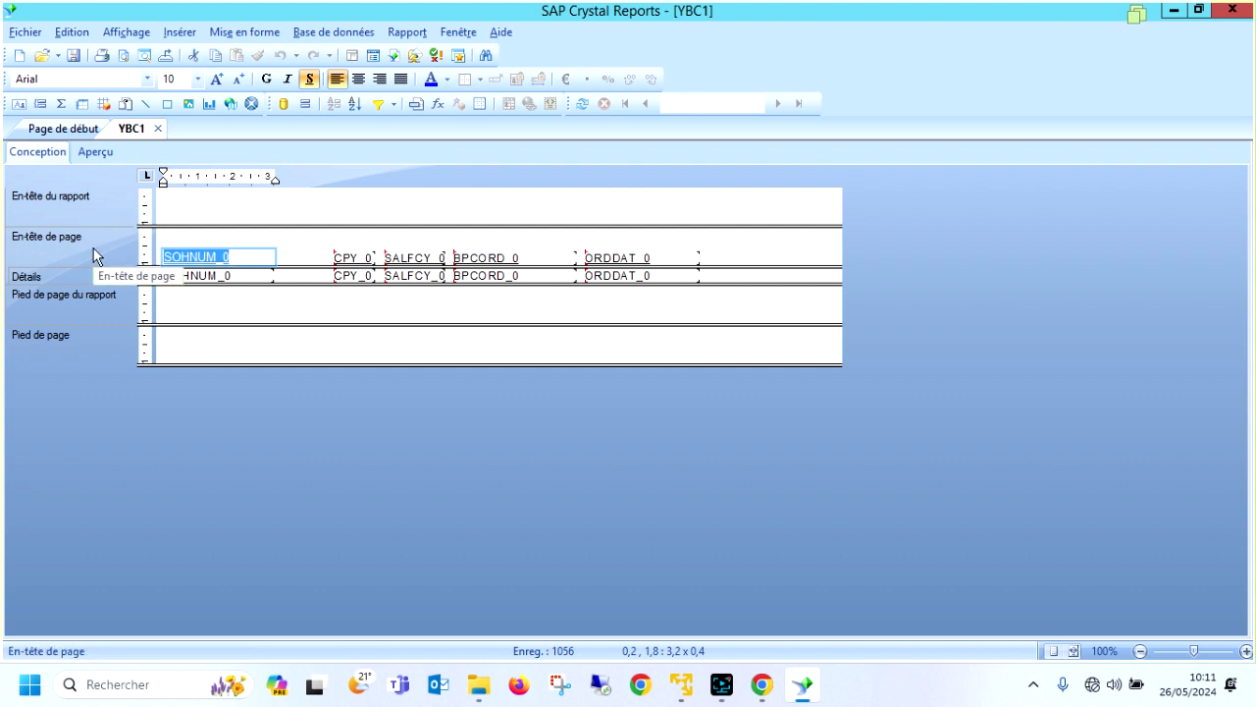
{"action": "type", "text": "N° C"}
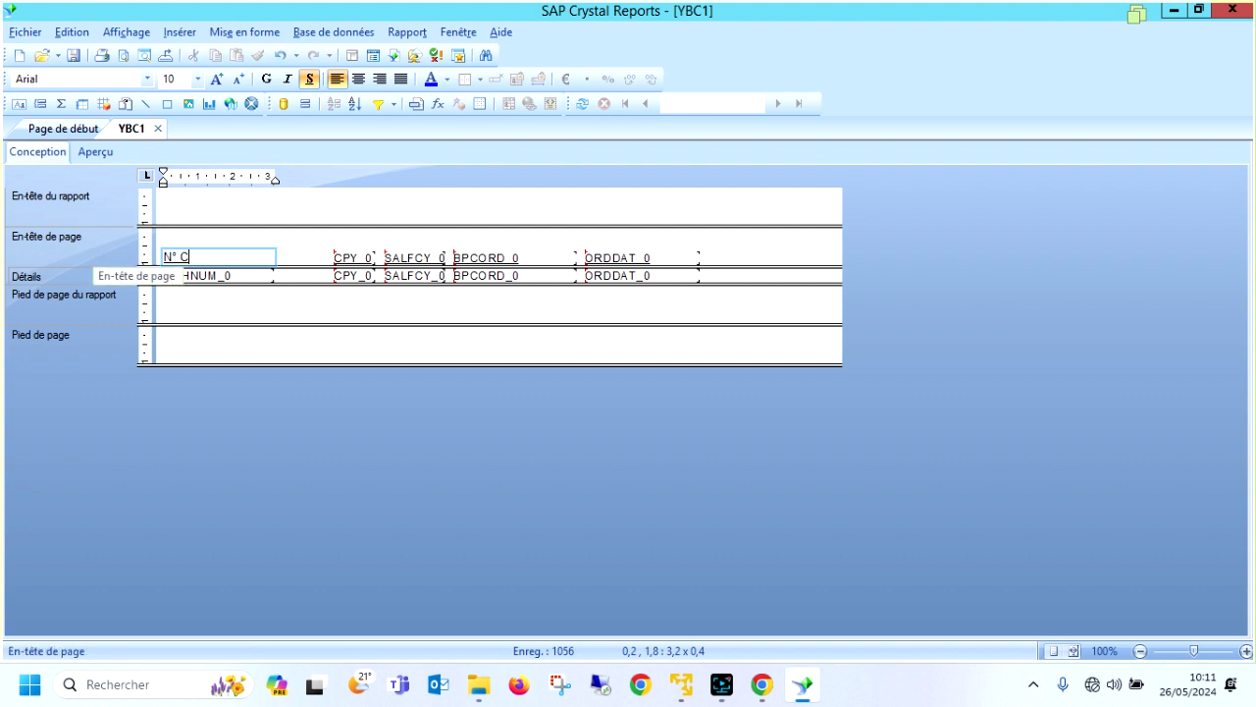
{"action": "type", "text": "ommande"}
{"action": "left_click", "coordinate": [298, 240]}
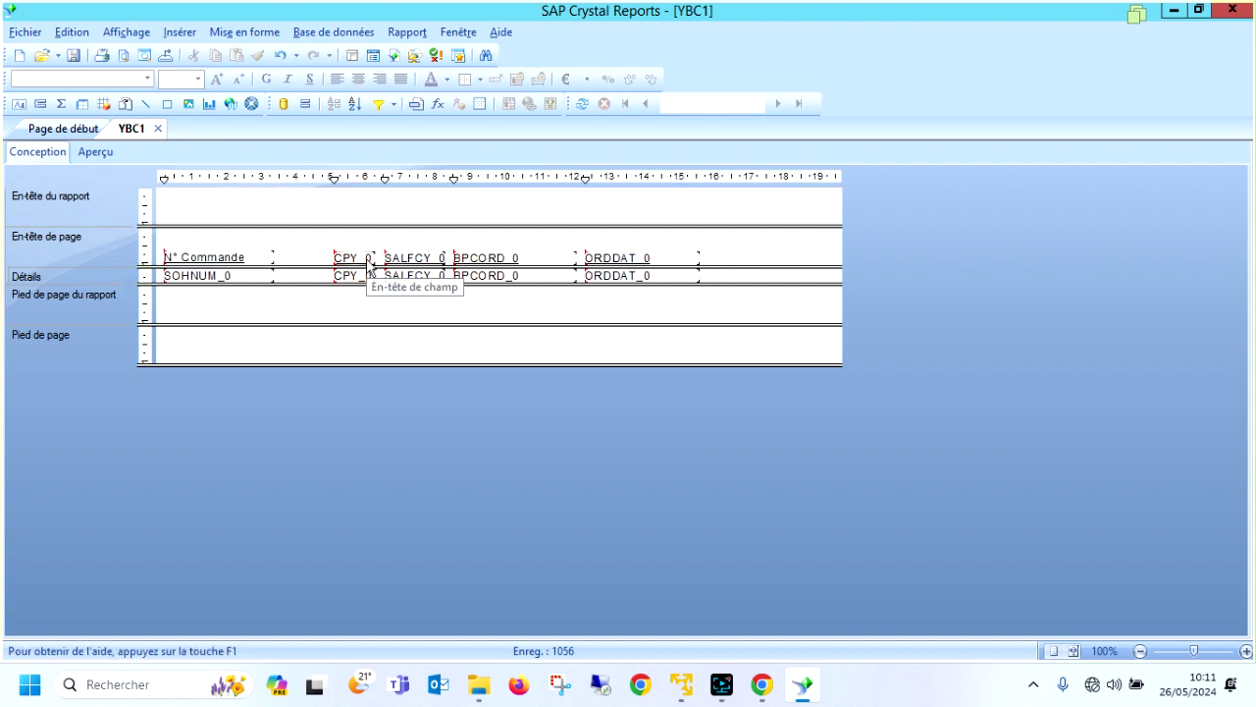
Delete the SOHNUM_0 field from the Détails section and undo the deletion.
{"action": "left_click", "coordinate": [253, 278]}
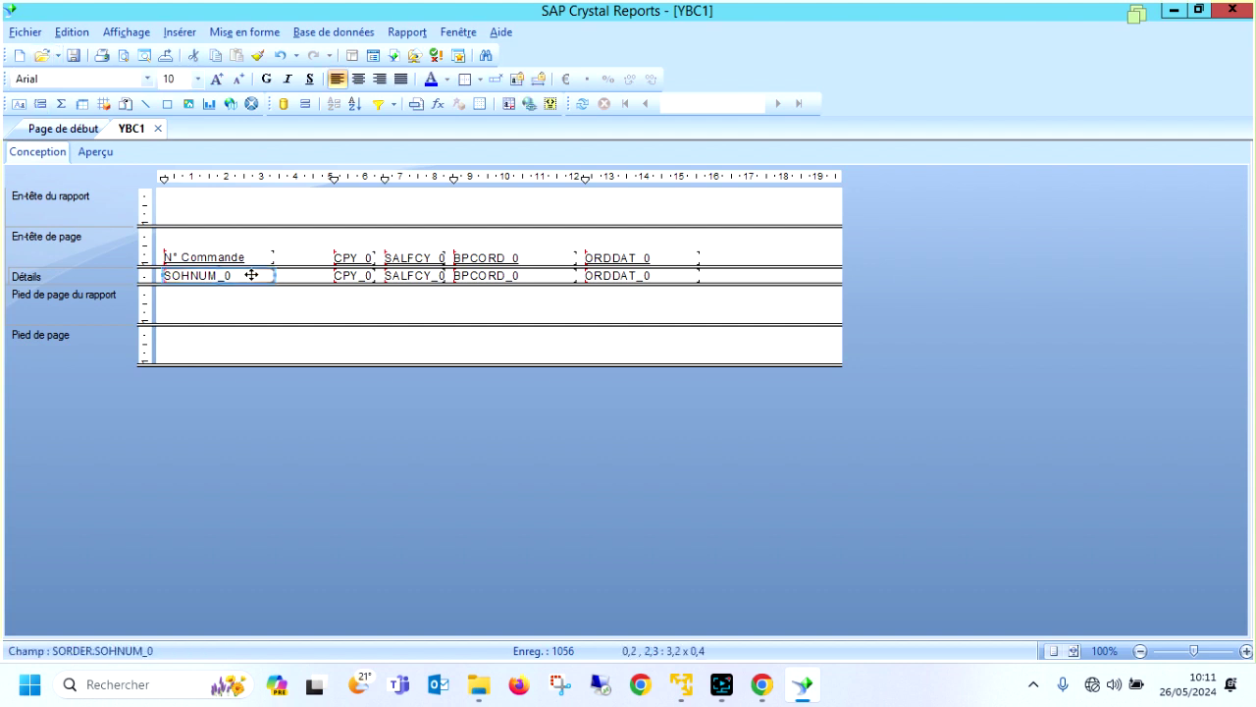
{"action": "key", "text": "Delete"}
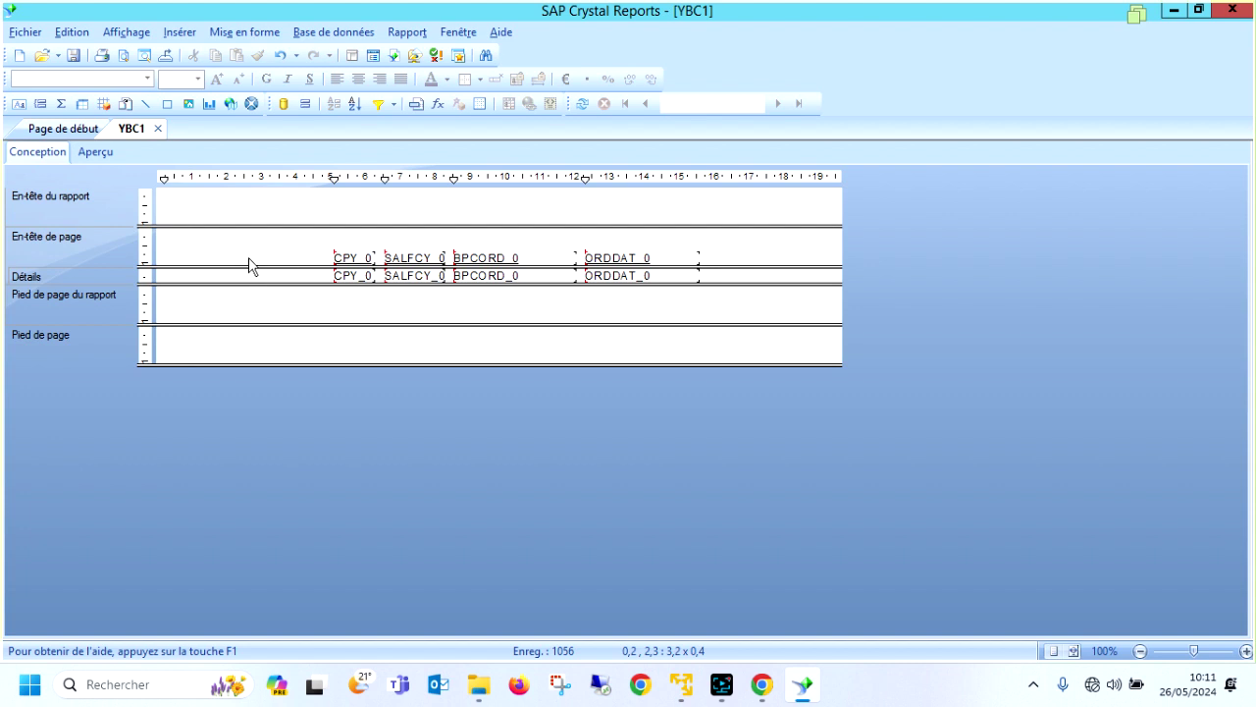
{"action": "key", "text": "ctrl+z"}
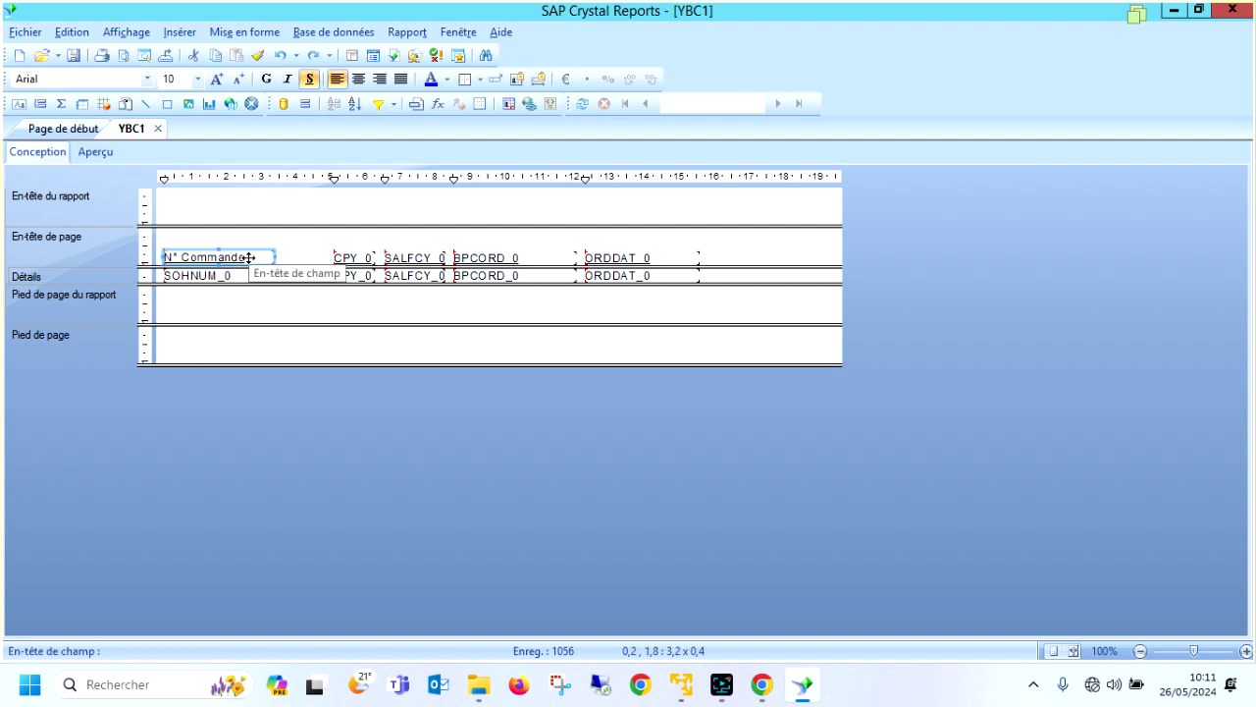
Delete the automatic N° Commande heading and insert a text object about 3.6 cm wide reading N° Commande in its place.
{"action": "left_click", "coordinate": [299, 260]}
{"action": "left_click", "coordinate": [267, 260]}
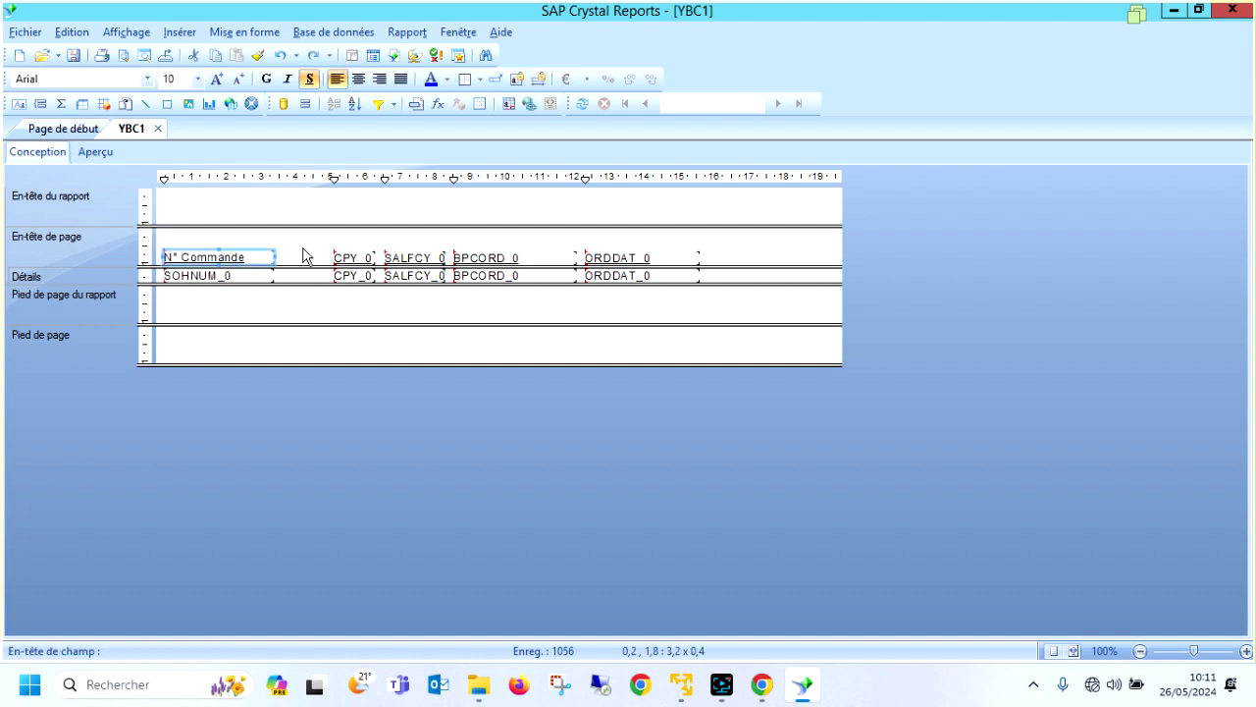
{"action": "key", "text": "Delete"}
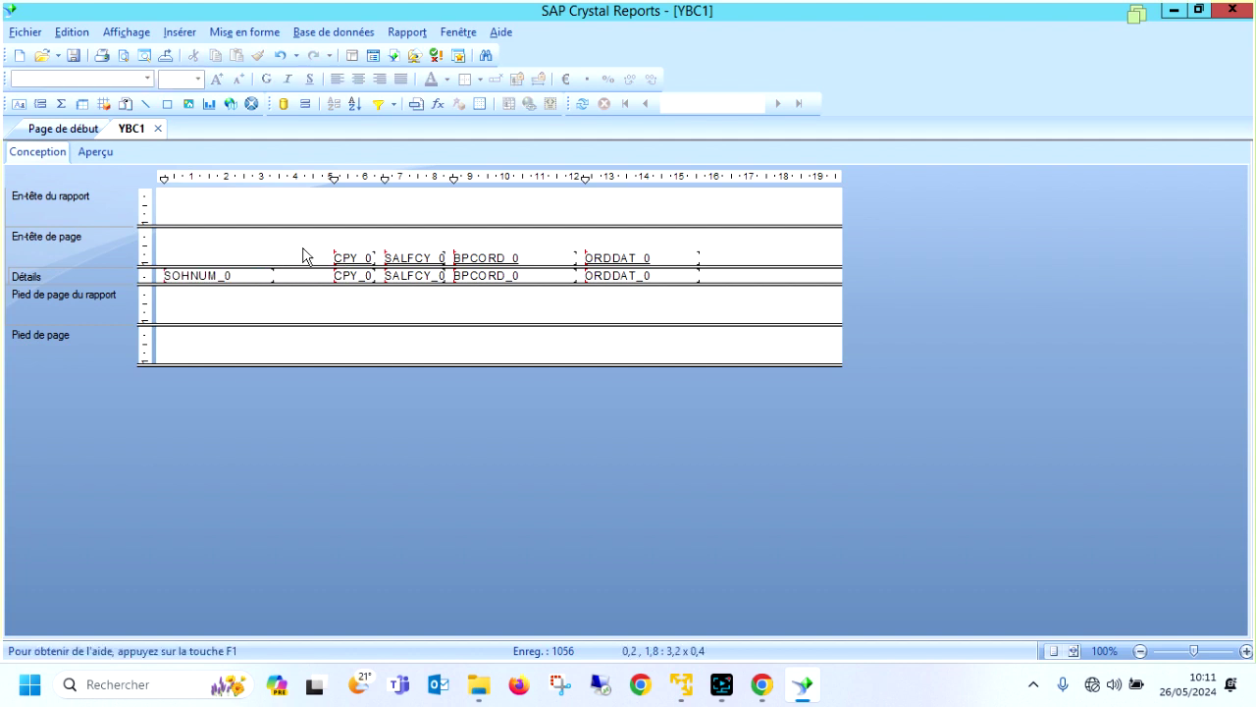
{"action": "left_click", "coordinate": [19, 104]}
{"action": "left_click_drag", "start_coordinate": [164, 243], "coordinate": [290, 259]}
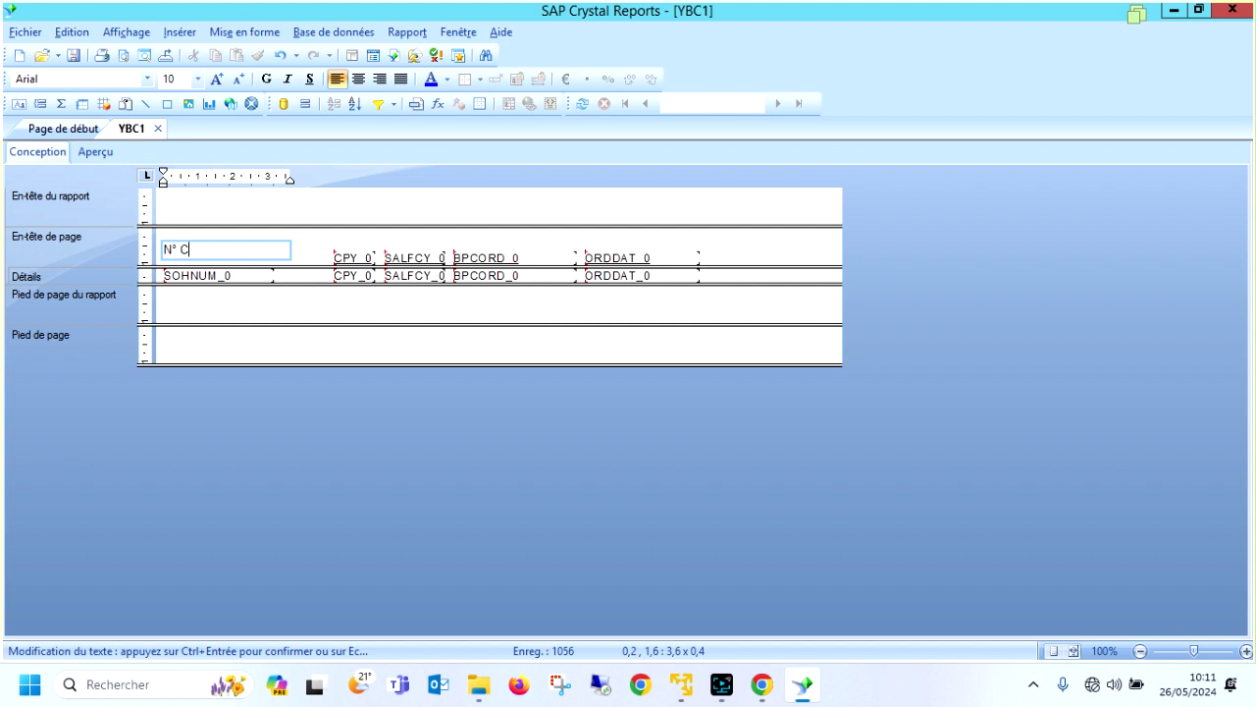
Delete the SOHNUM_0 field below the new text object and undo that deletion.
{"action": "left_click", "coordinate": [266, 281]}
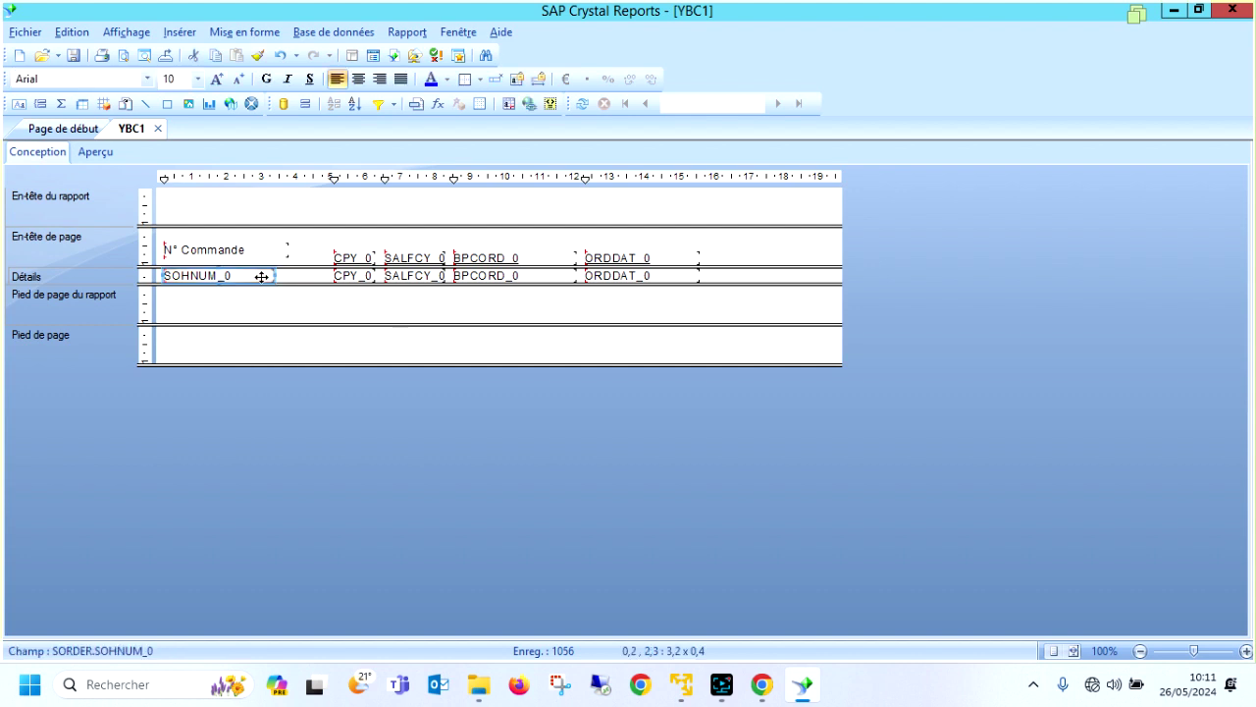
{"action": "key", "text": "Delete"}
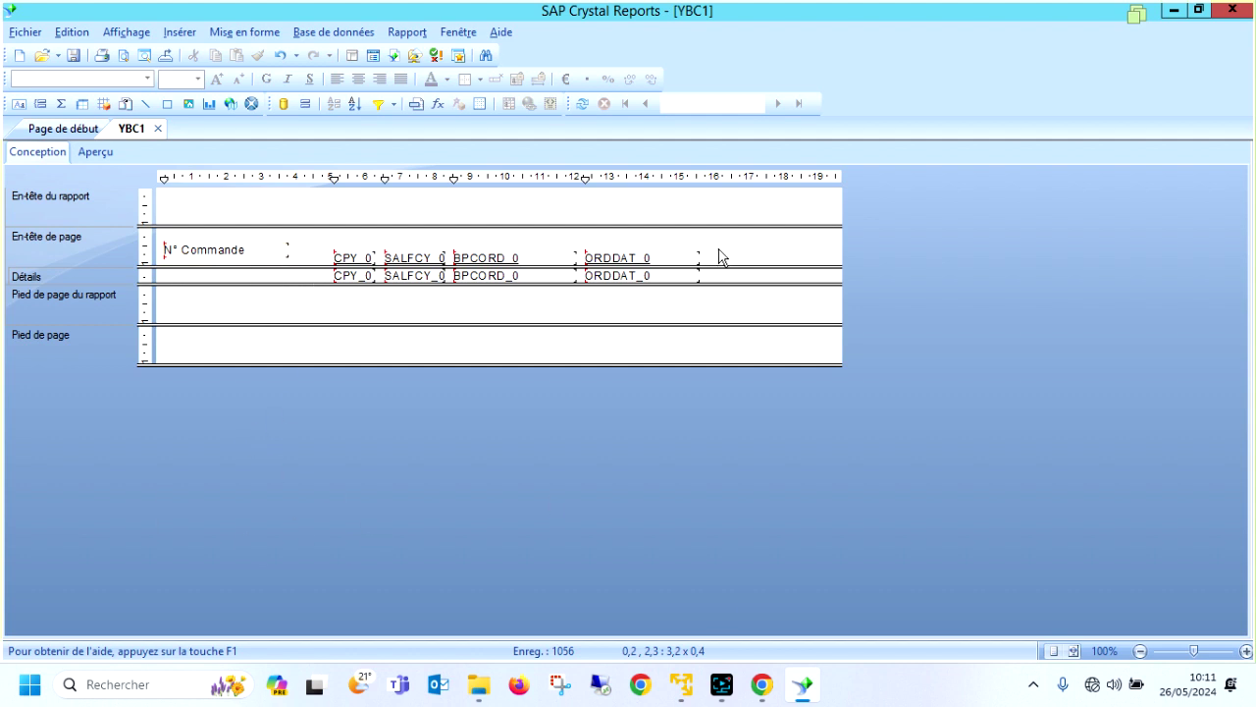
{"action": "key", "text": "ctrl+z"}
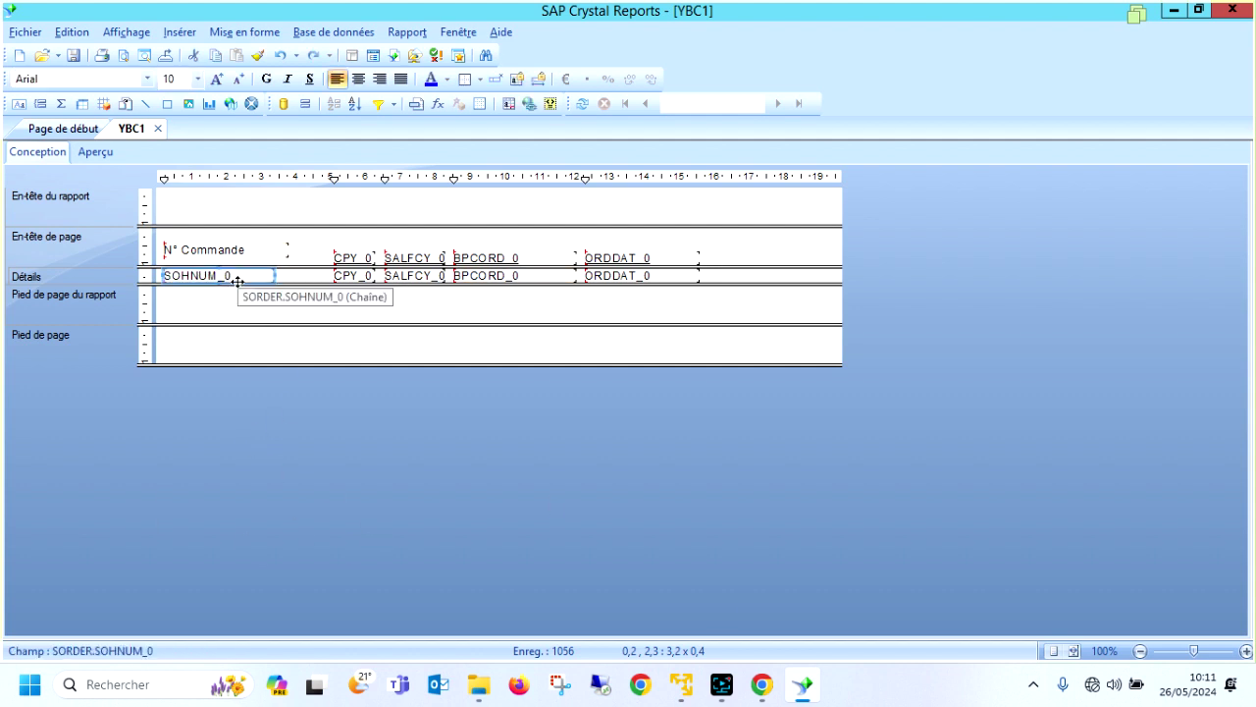
Delete the automatic headings CPY_0, SALFCY_0, BPCORD_0 and ORDDAT_0 from the page header.
{"action": "left_click", "coordinate": [355, 259]}
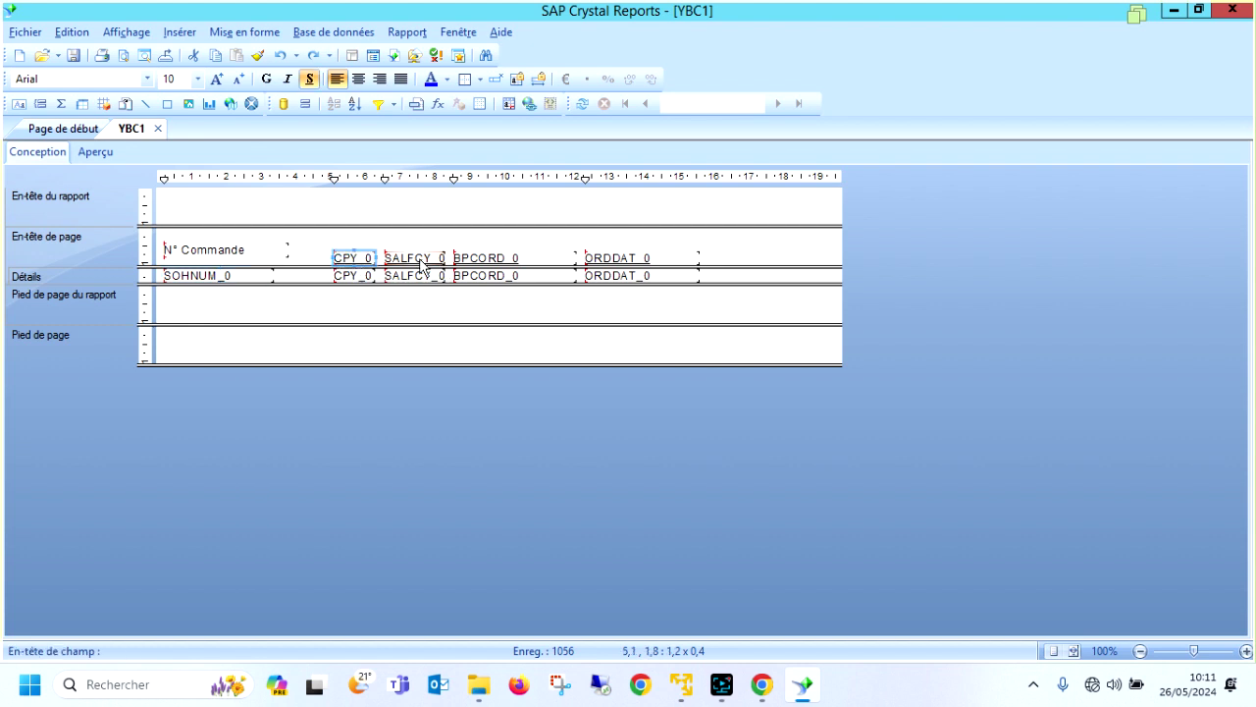
{"action": "left_click", "coordinate": [405, 259], "text": "ctrl"}
{"action": "left_click", "coordinate": [496, 259], "text": "ctrl"}
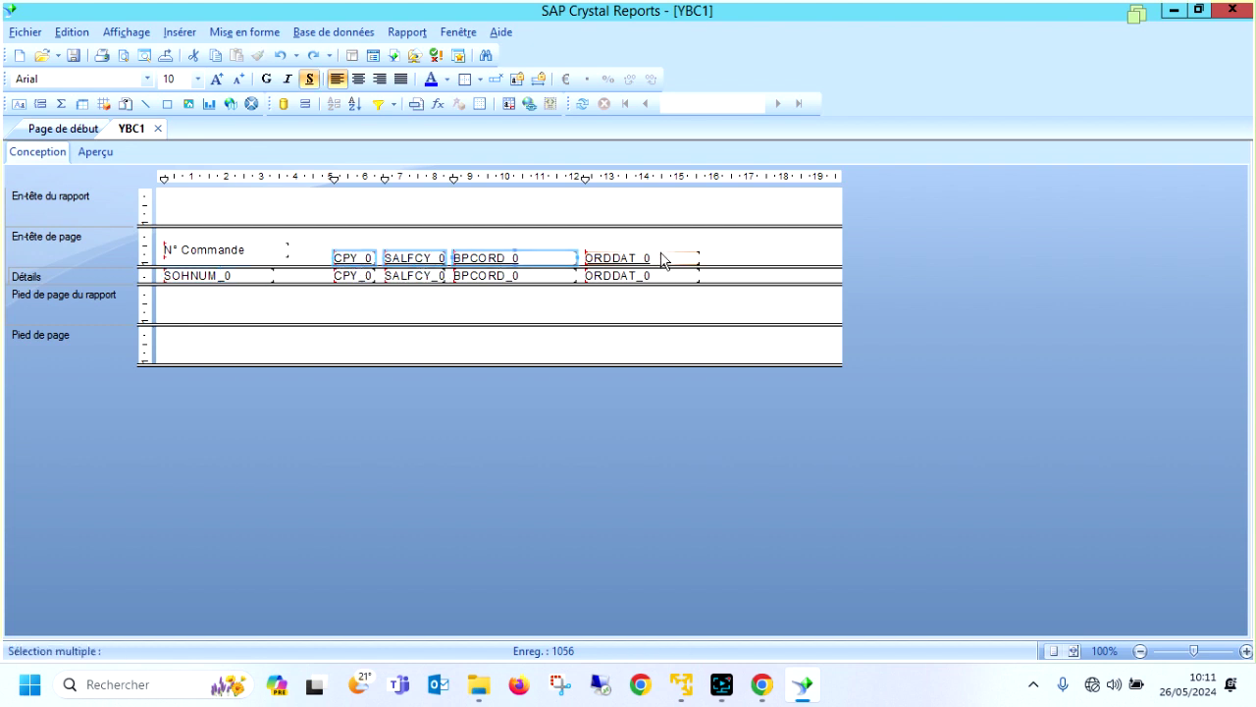
{"action": "left_click", "coordinate": [659, 254], "text": "ctrl"}
{"action": "key", "text": "Delete"}
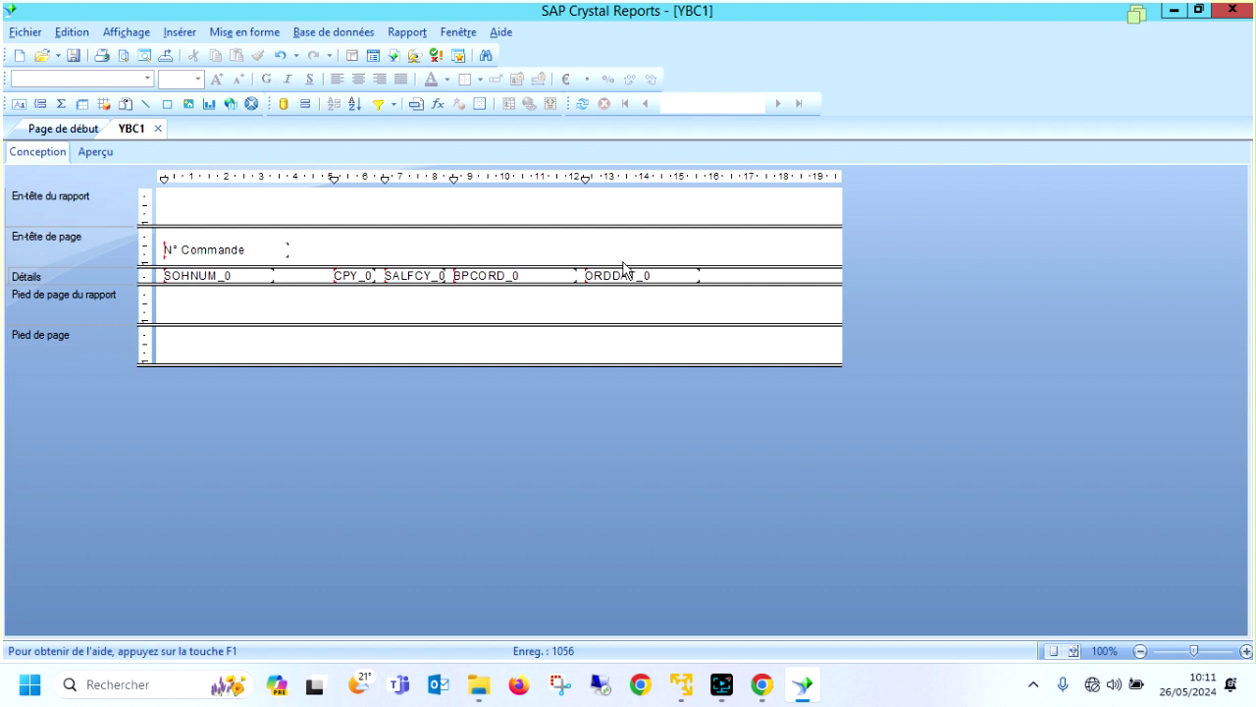
Duplicate the N° Commande text object above the CPY_0 field, clear the copy's text and narrow it to about 2.2 cm.
{"action": "left_click", "coordinate": [263, 251]}
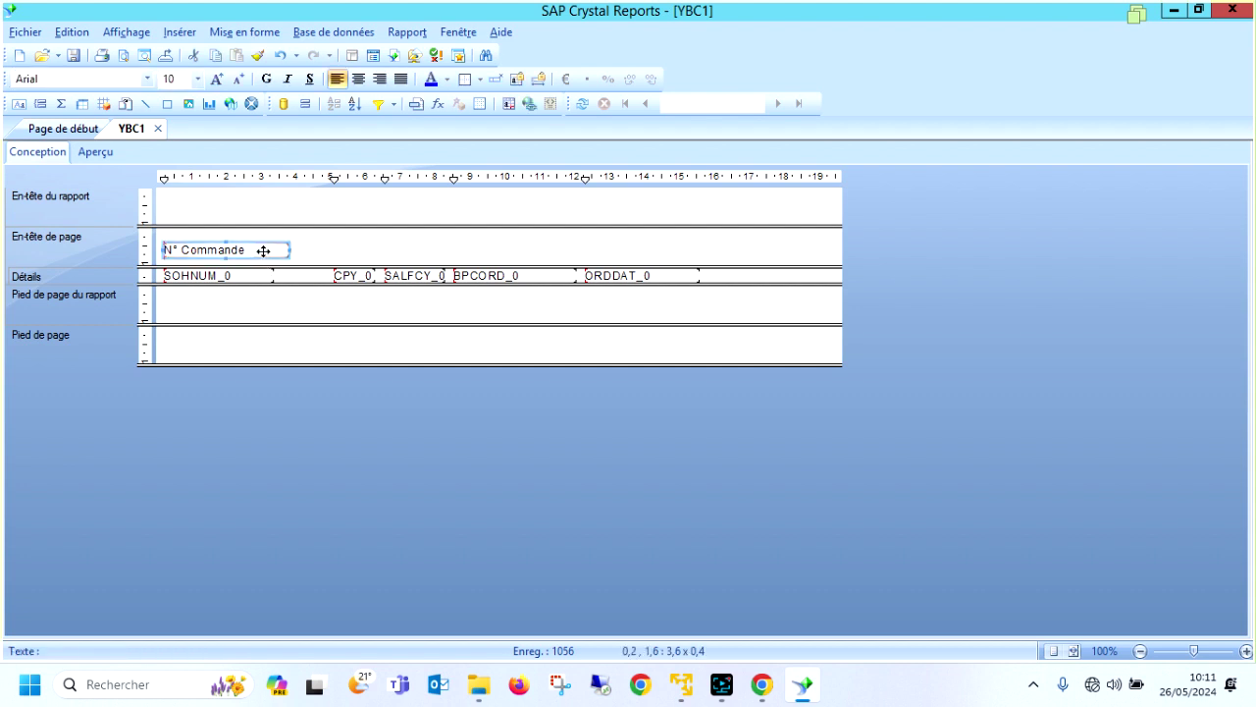
{"action": "key", "text": "ctrl+v"}
{"action": "left_click", "coordinate": [324, 252]}
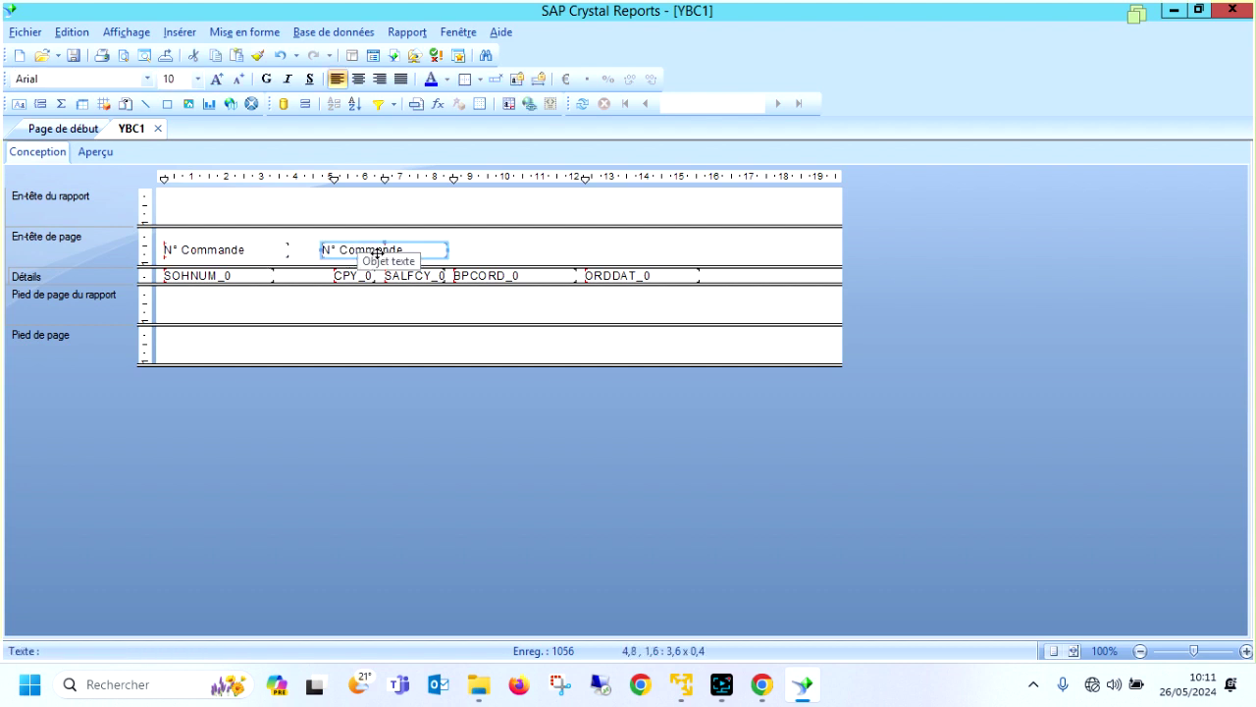
{"action": "double_click", "coordinate": [401, 247]}
{"action": "key", "text": "ctrl+a"}
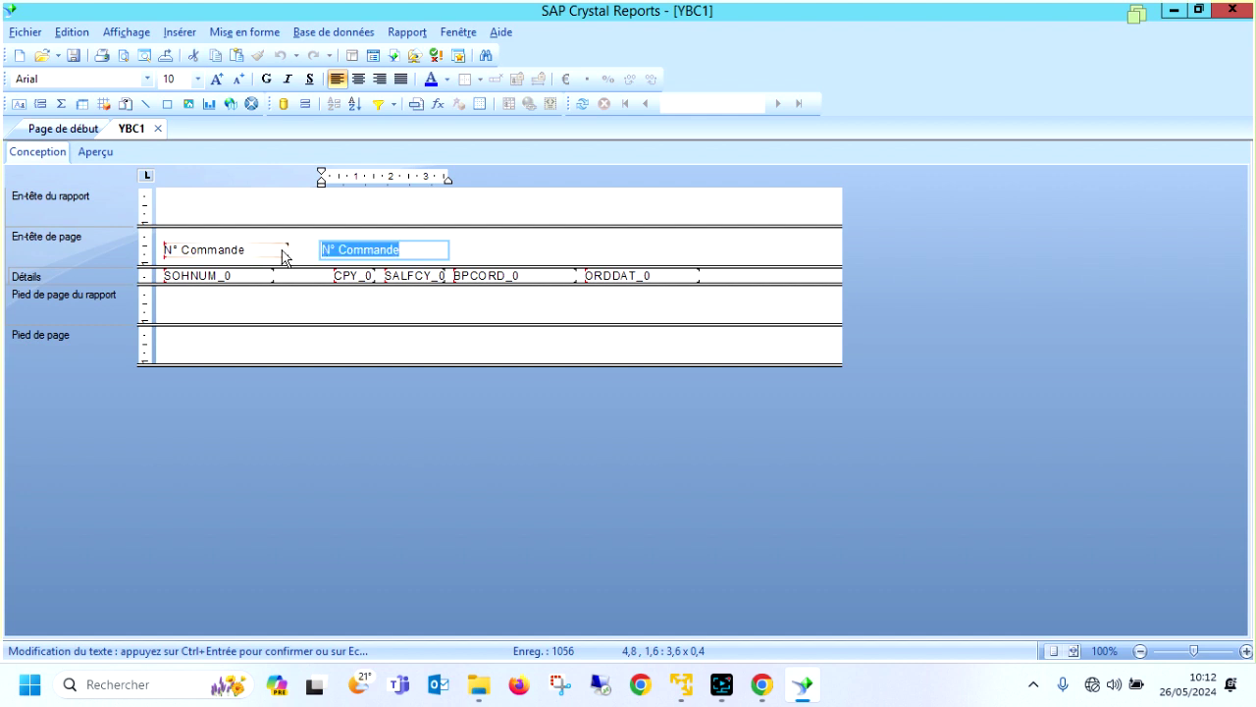
{"action": "key", "text": "BackSpace"}
{"action": "left_click", "coordinate": [477, 259]}
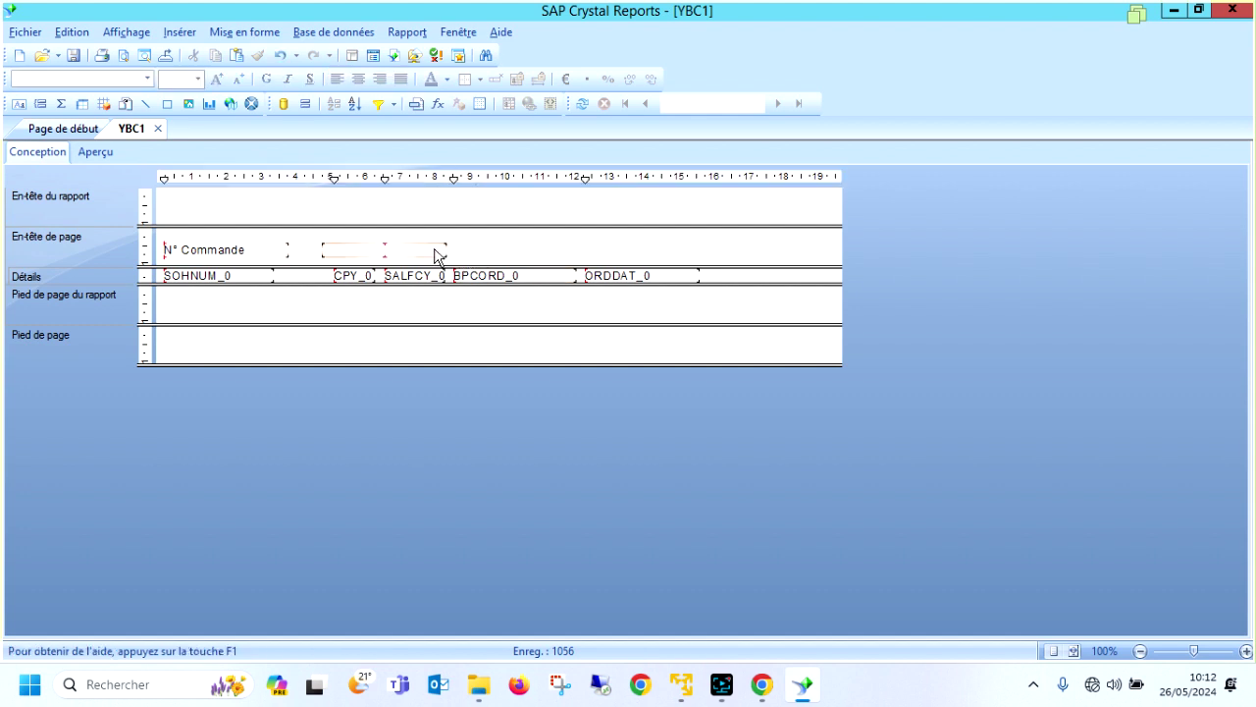
{"action": "left_click", "coordinate": [445, 248]}
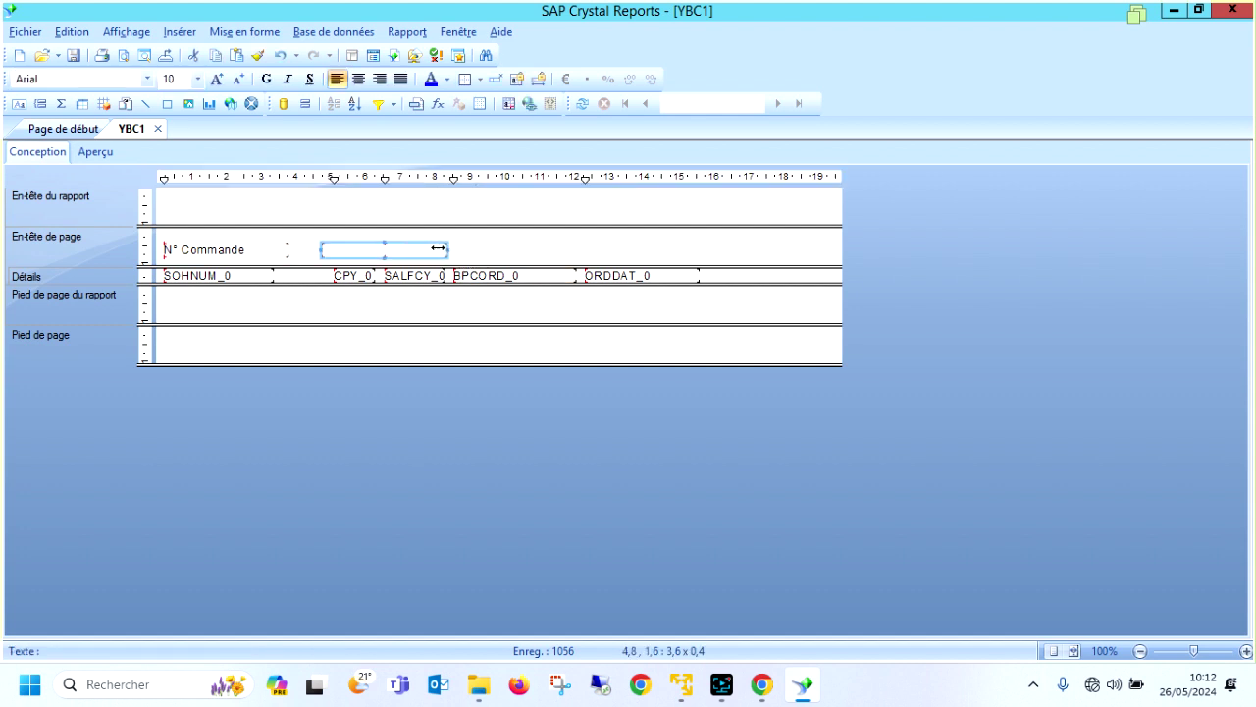
{"action": "left_click_drag", "start_coordinate": [448, 248], "coordinate": [400, 250]}
Place three more copies of the empty text object along the page header for the remaining columns.
{"action": "key", "text": "ctrl+v"}
{"action": "left_click", "coordinate": [449, 257]}
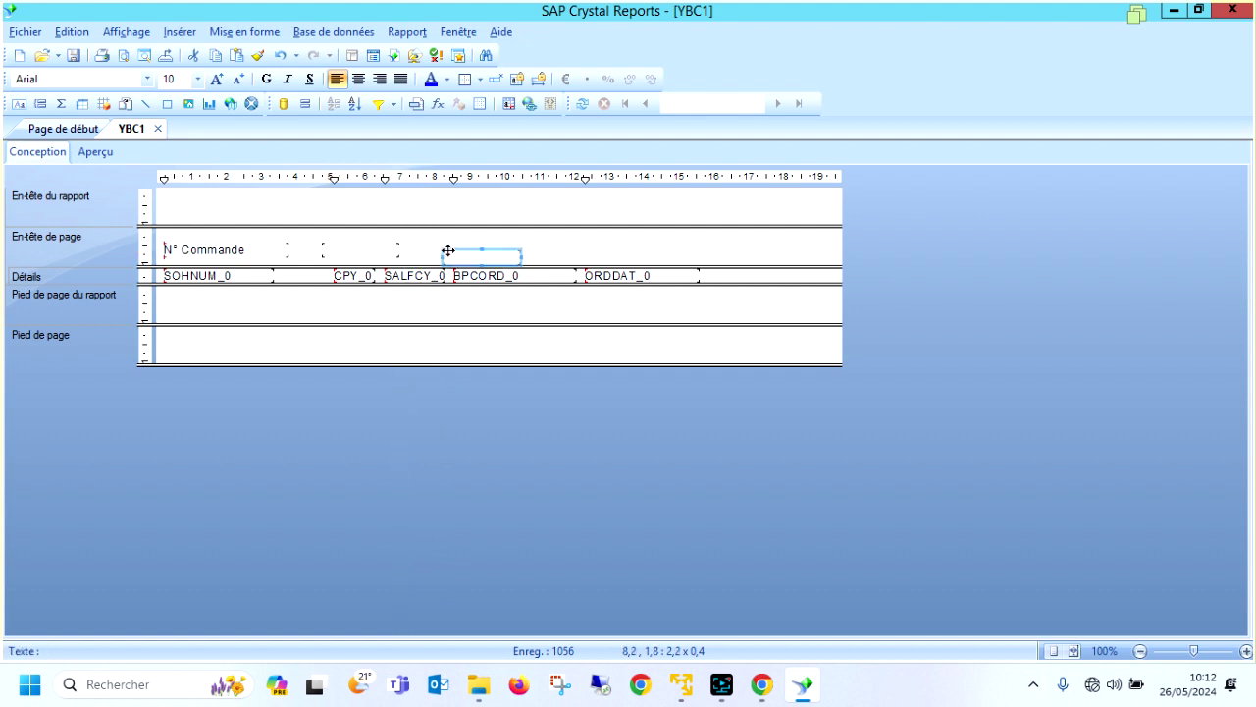
{"action": "key", "text": "ctrl+v"}
{"action": "left_click", "coordinate": [555, 248]}
{"action": "key", "text": "ctrl+v"}
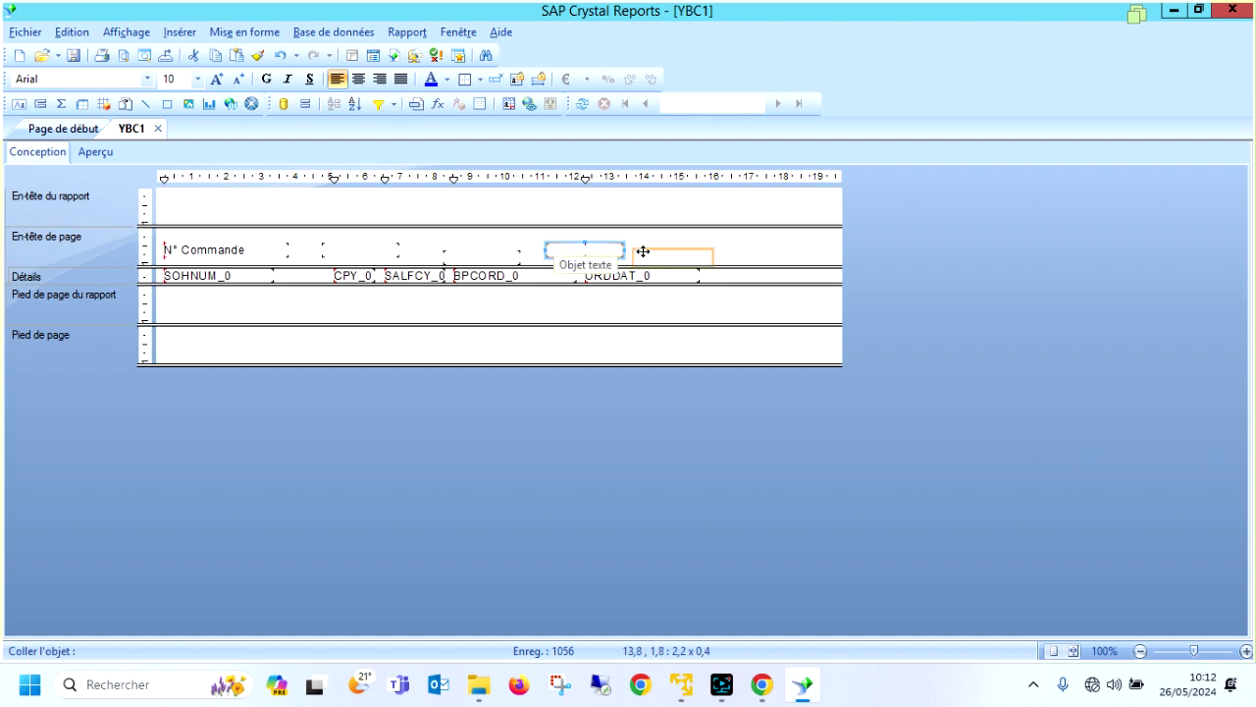
{"action": "left_click", "coordinate": [648, 248]}
Fill the four empty header text objects with Société, Site de vente, CLient and Date commande.
{"action": "double_click", "coordinate": [361, 249]}
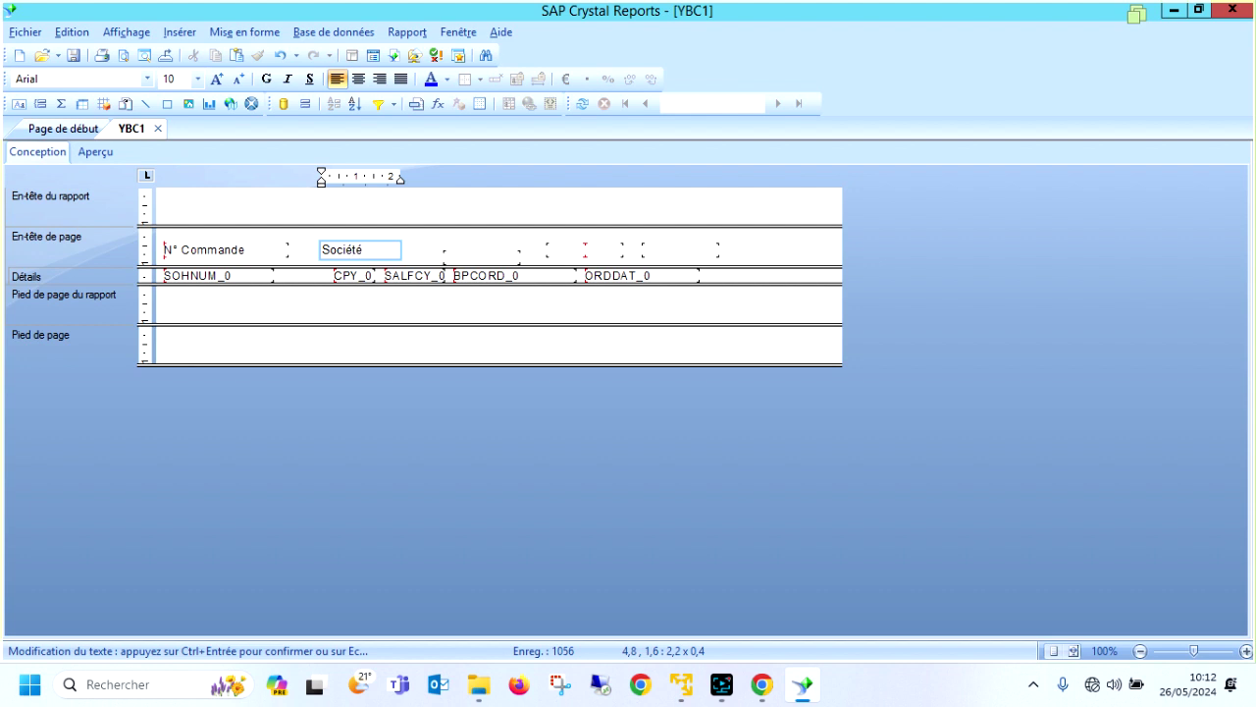
{"action": "left_click", "coordinate": [471, 258]}
{"action": "left_click", "coordinate": [471, 258]}
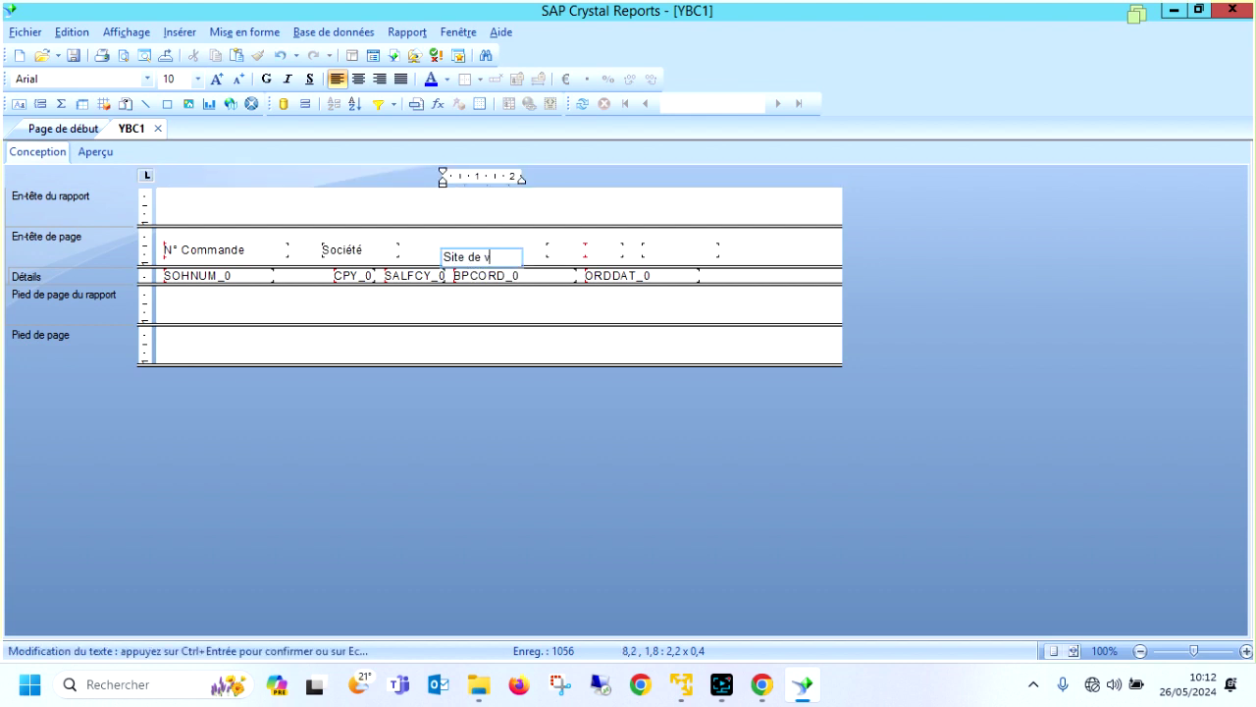
{"action": "double_click", "coordinate": [571, 252]}
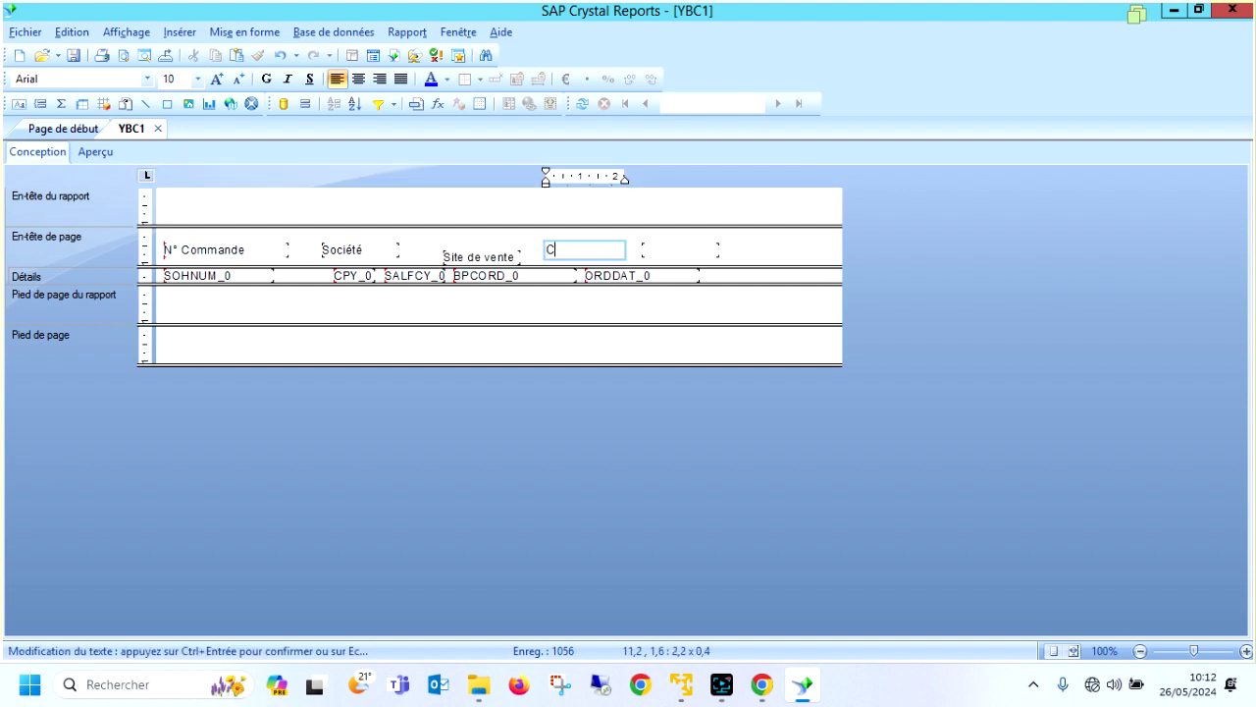
{"action": "type", "text": "CLient"}
{"action": "double_click", "coordinate": [681, 251]}
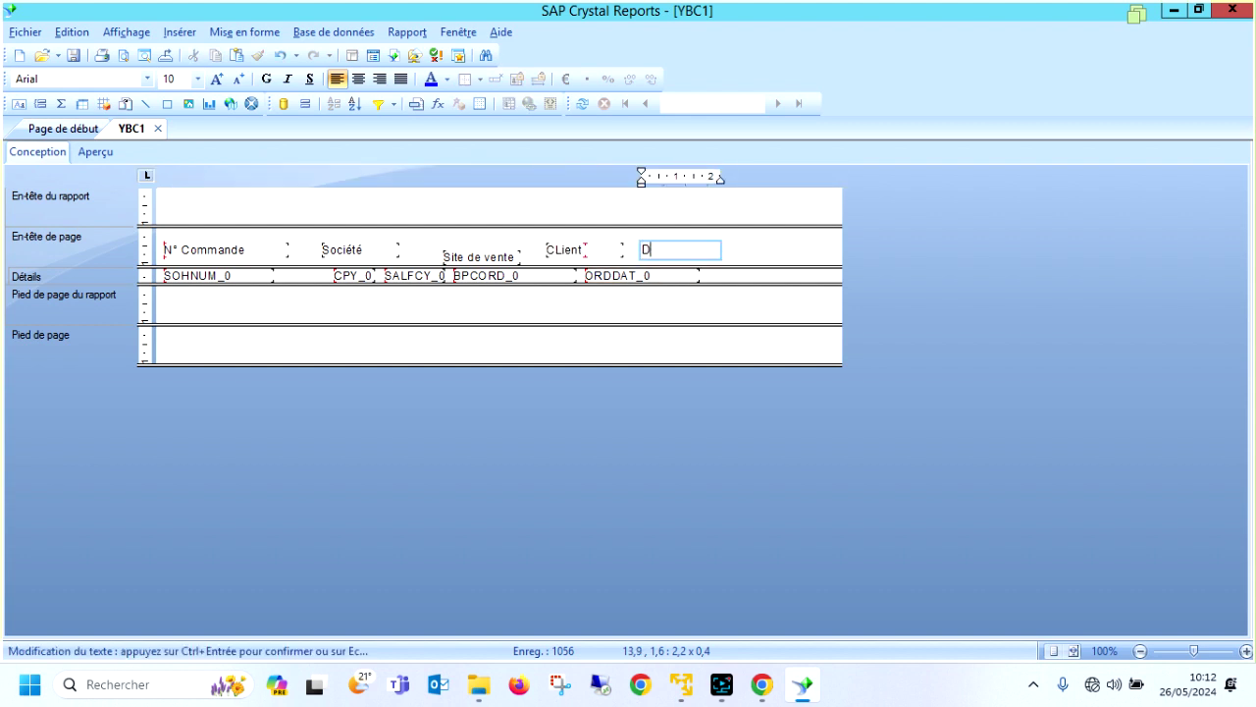
{"action": "type", "text": "Date commande"}
{"action": "left_click", "coordinate": [772, 250]}
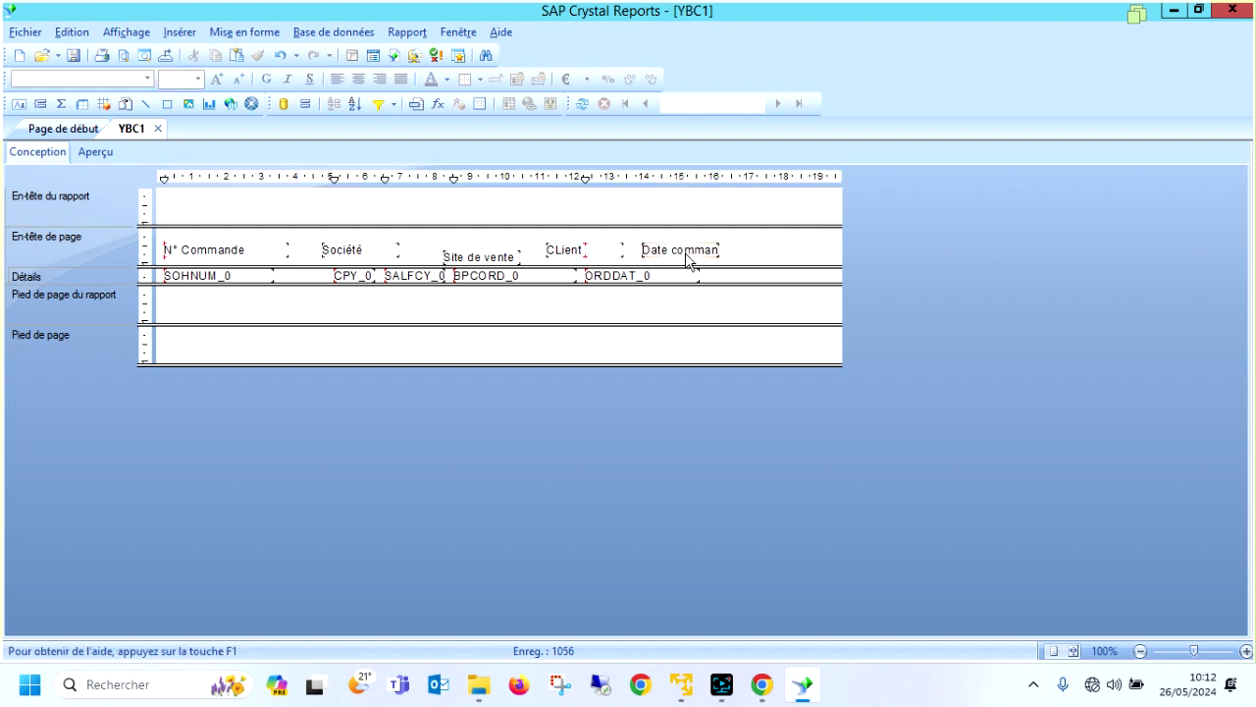
Move the Date commande heading and the ORDDAT_0 field toward the right edge of the page, the field to about 15.8 cm.
{"action": "left_click_drag", "start_coordinate": [691, 253], "coordinate": [777, 251]}
{"action": "left_click_drag", "start_coordinate": [684, 280], "coordinate": [804, 280]}
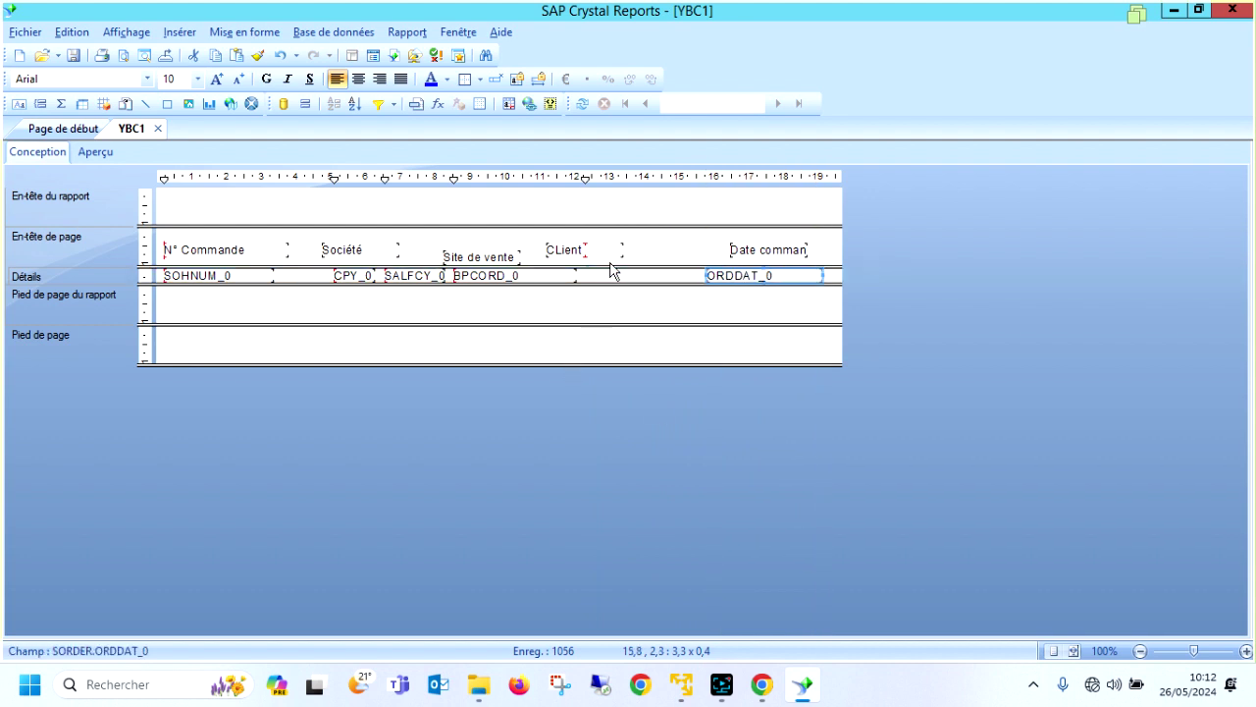
Add SORDER's BPCNAM_0 field to the details between BPCORD_0 and ORDDAT_0, narrow it to about 3.3 cm and delete its automatic heading.
{"action": "left_click", "coordinate": [394, 56]}
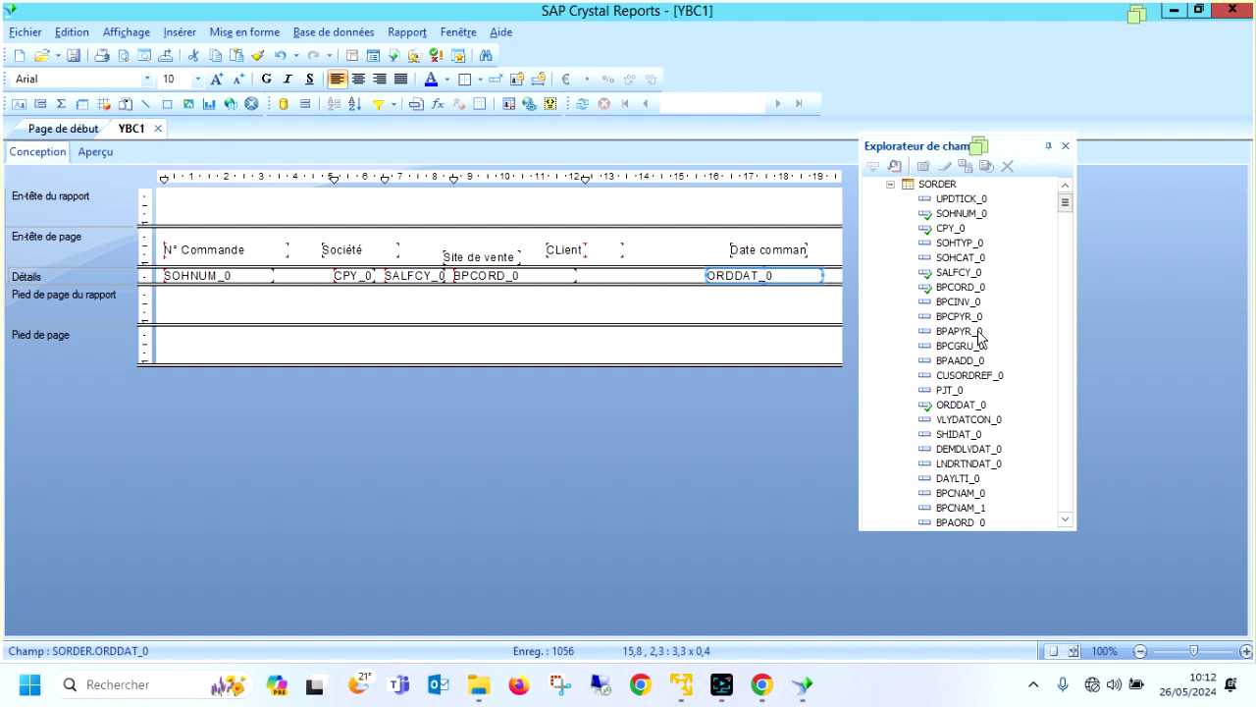
{"action": "scroll", "coordinate": [982, 337], "scroll_direction": "down", "scroll_amount": 3}
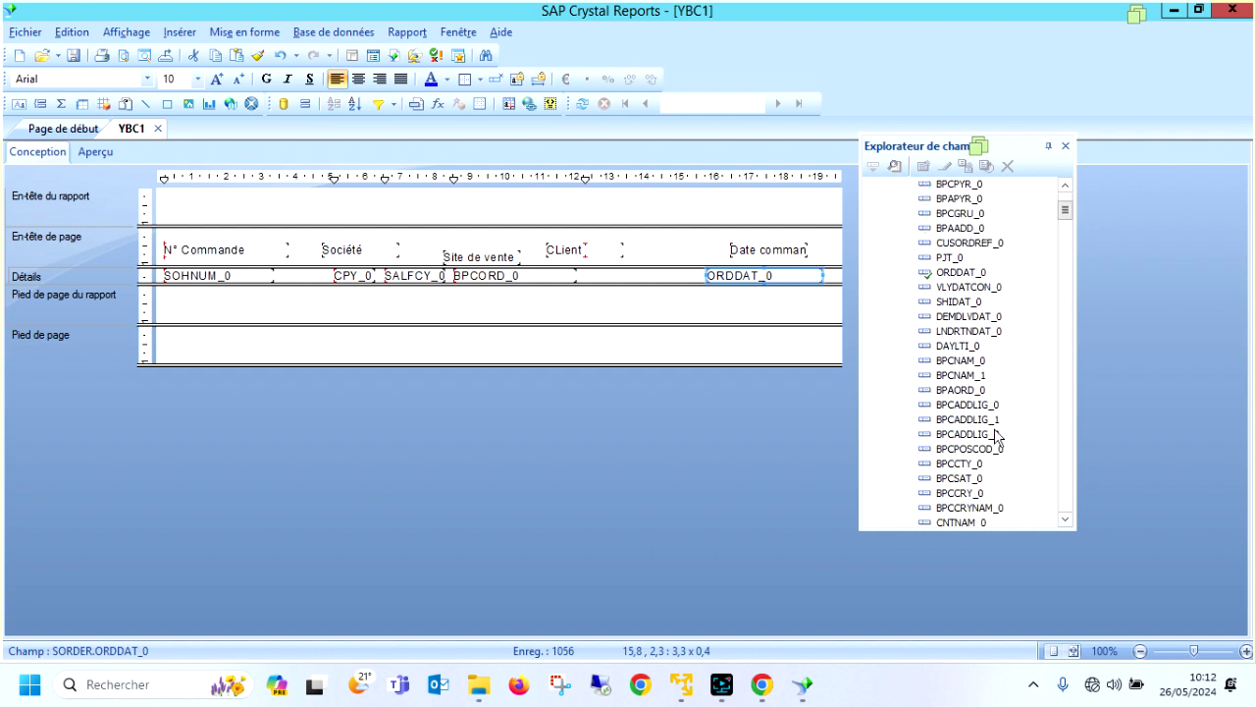
{"action": "left_click_drag", "start_coordinate": [957, 360], "coordinate": [589, 277]}
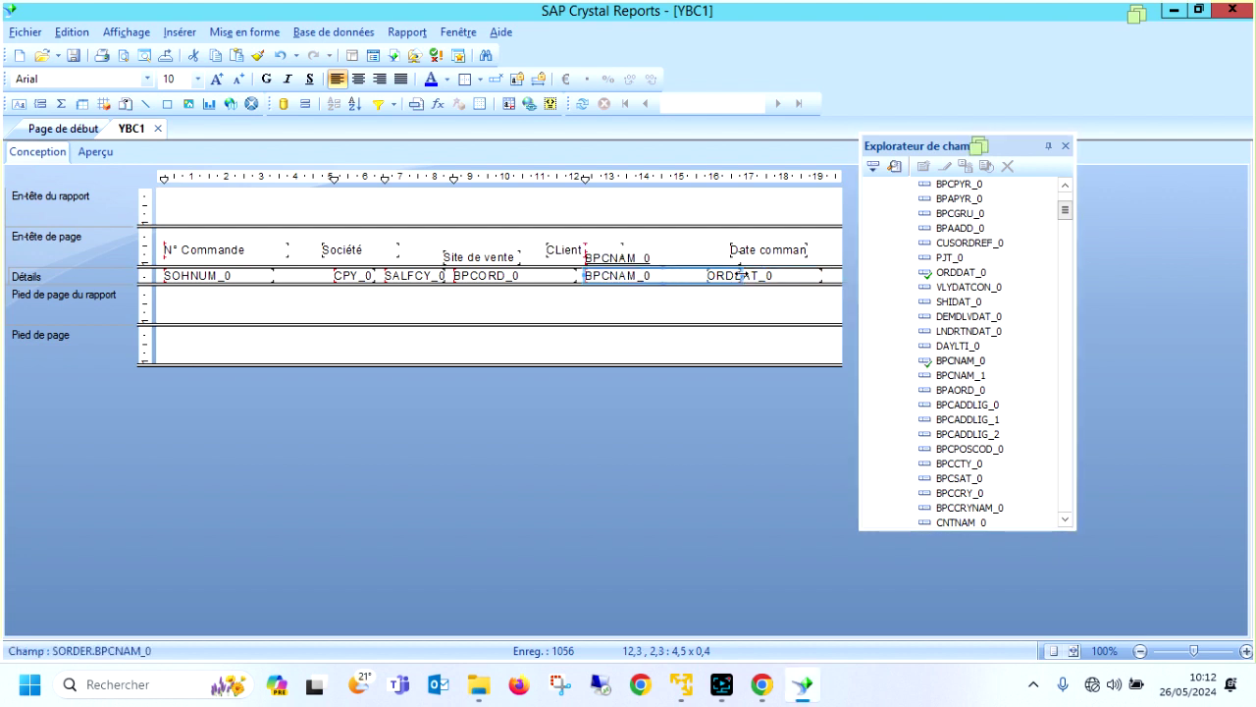
{"action": "left_click_drag", "start_coordinate": [741, 275], "coordinate": [701, 275]}
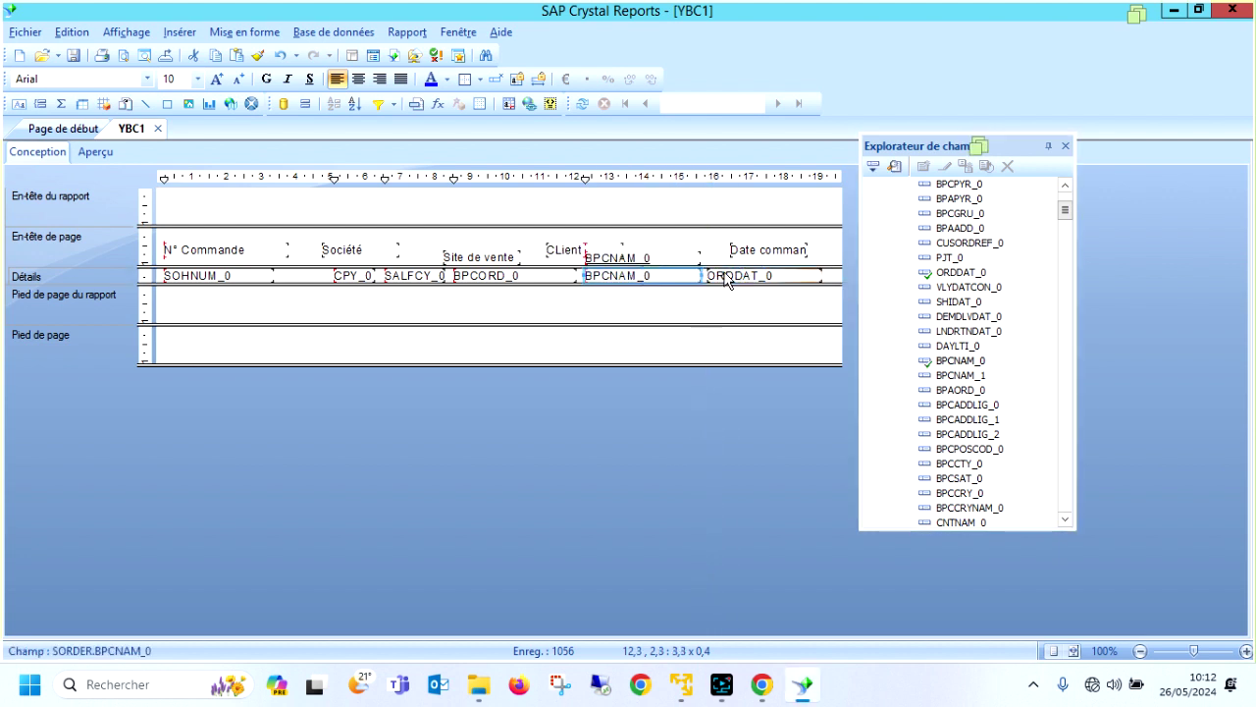
{"action": "left_click", "coordinate": [666, 262]}
{"action": "key", "text": "Delete"}
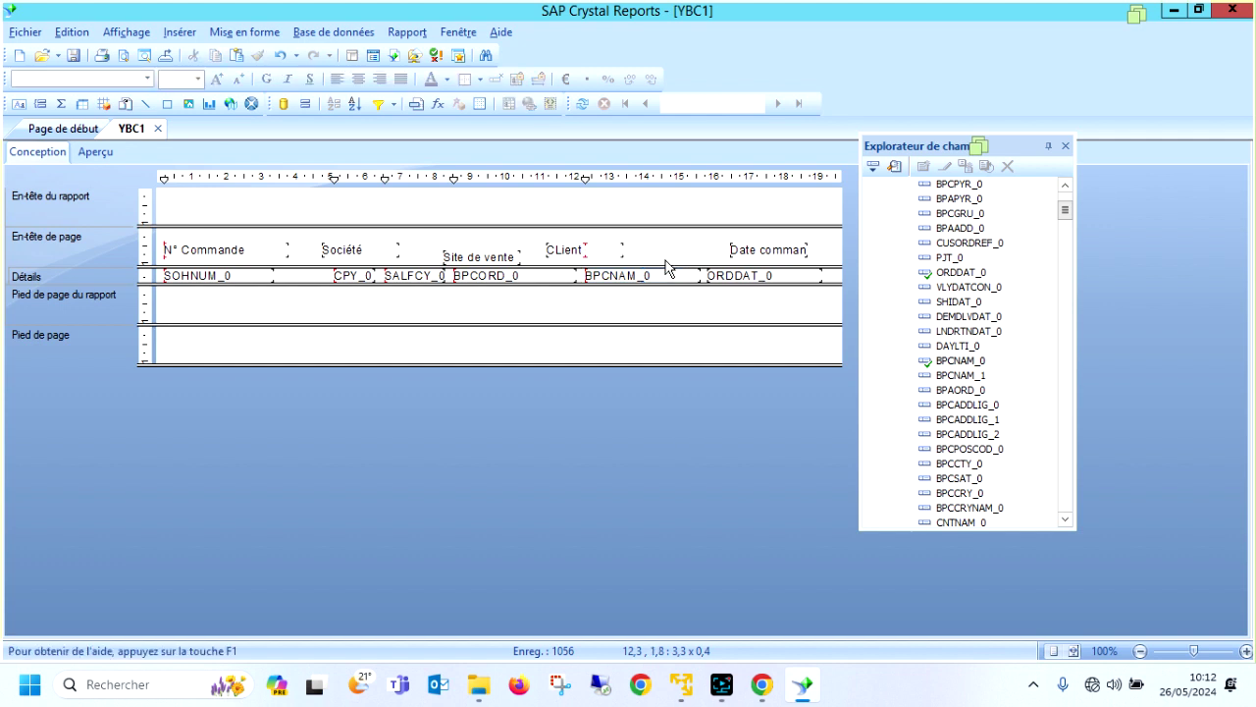
Duplicate the CLient heading above the BPCNAM_0 field and change the copy's text to Raison sociale.
{"action": "left_click_drag", "start_coordinate": [592, 257], "coordinate": [572, 263]}
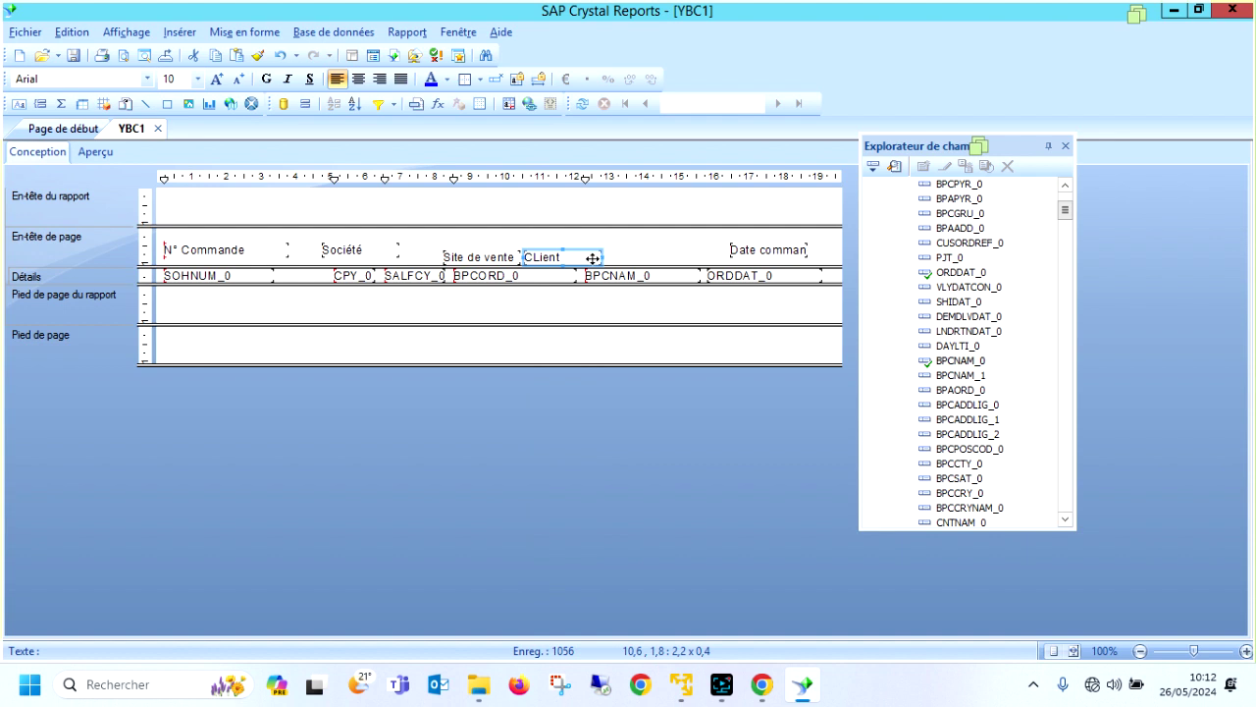
{"action": "left_click_drag", "start_coordinate": [591, 257], "coordinate": [625, 257]}
{"action": "double_click", "coordinate": [636, 257]}
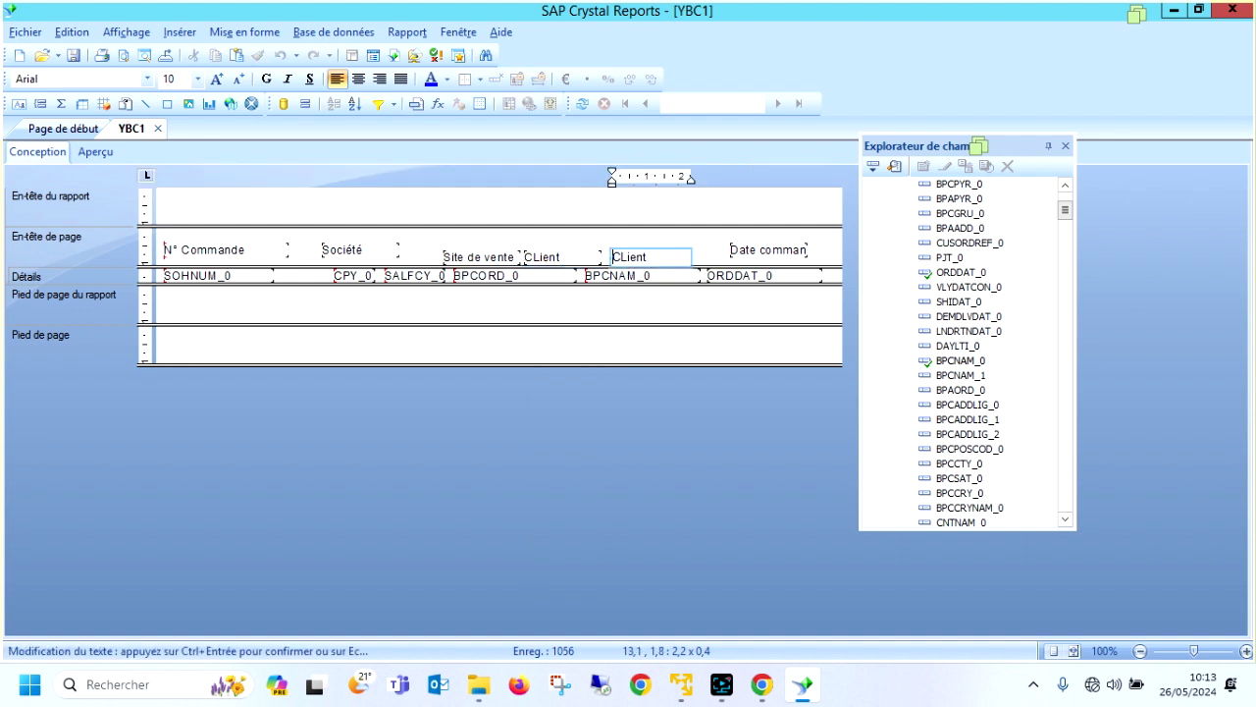
{"action": "type", "text": "N"}
{"action": "type", "text": "le"}
{"action": "left_click", "coordinate": [709, 261]}
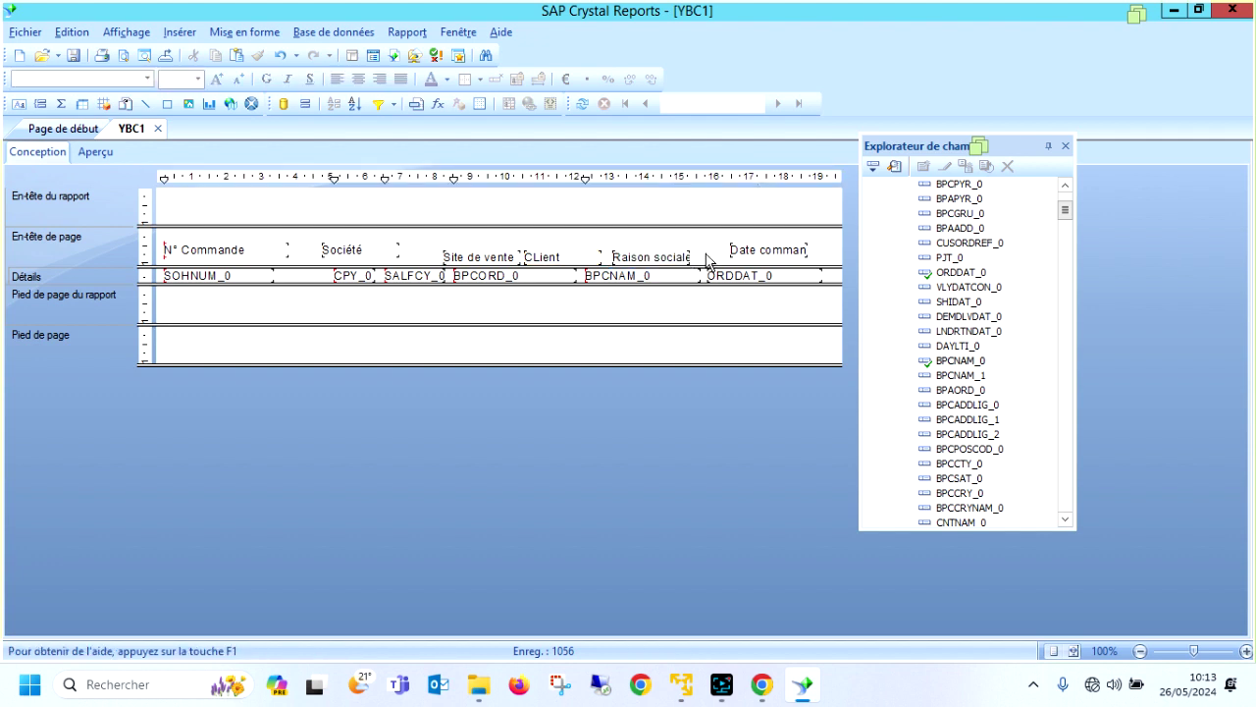
Shift the CPY_0 and SALFCY_0 fields left and line up the Société and Site de vente headings above them.
{"action": "left_click_drag", "start_coordinate": [360, 277], "coordinate": [314, 249]}
{"action": "left_click_drag", "start_coordinate": [410, 285], "coordinate": [407, 287]}
{"action": "left_click_drag", "start_coordinate": [472, 259], "coordinate": [409, 256]}
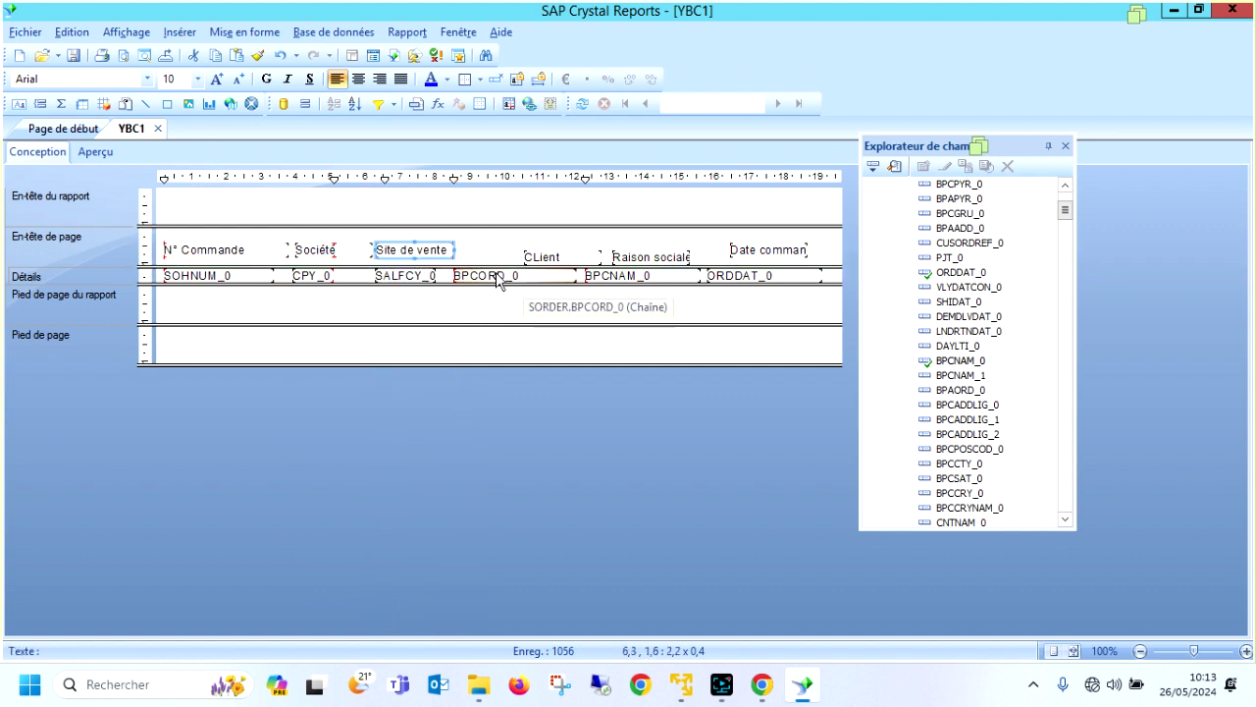
Move the CLient heading above the BPCORD_0 field and narrow that field to about 2.4 cm.
{"action": "left_click_drag", "start_coordinate": [539, 259], "coordinate": [474, 258]}
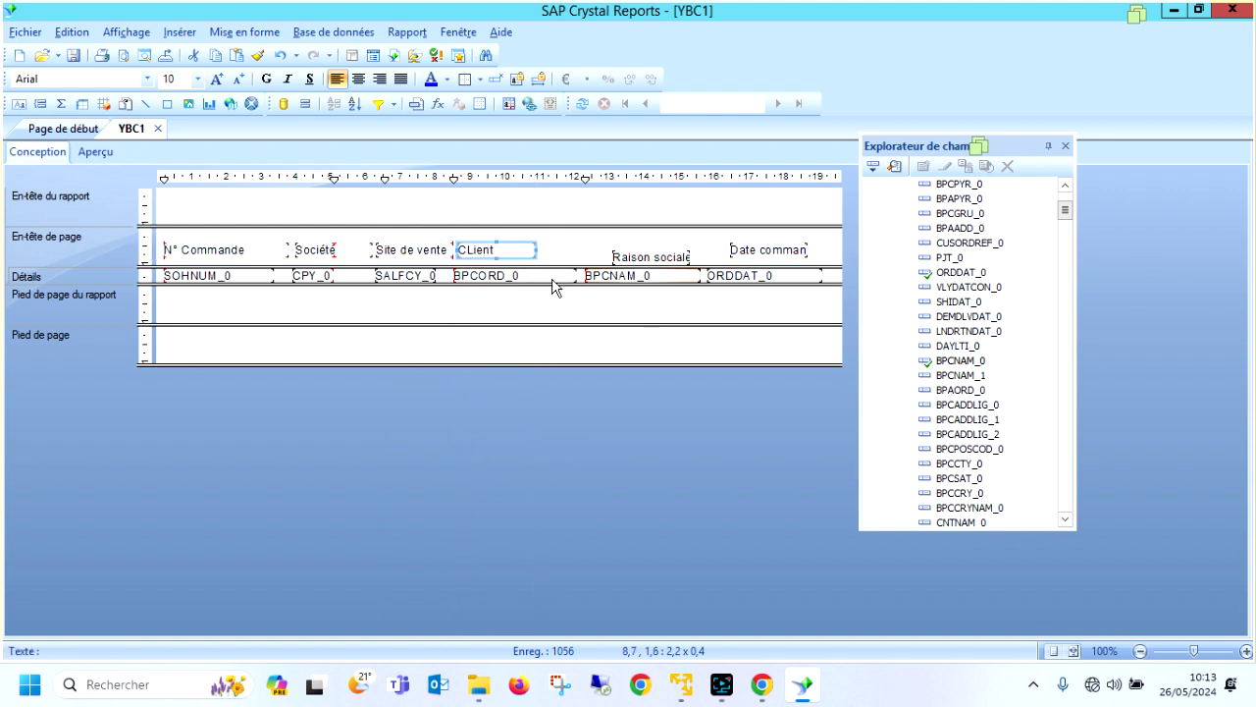
{"action": "left_click", "coordinate": [550, 273]}
{"action": "left_click_drag", "start_coordinate": [570, 274], "coordinate": [538, 274]}
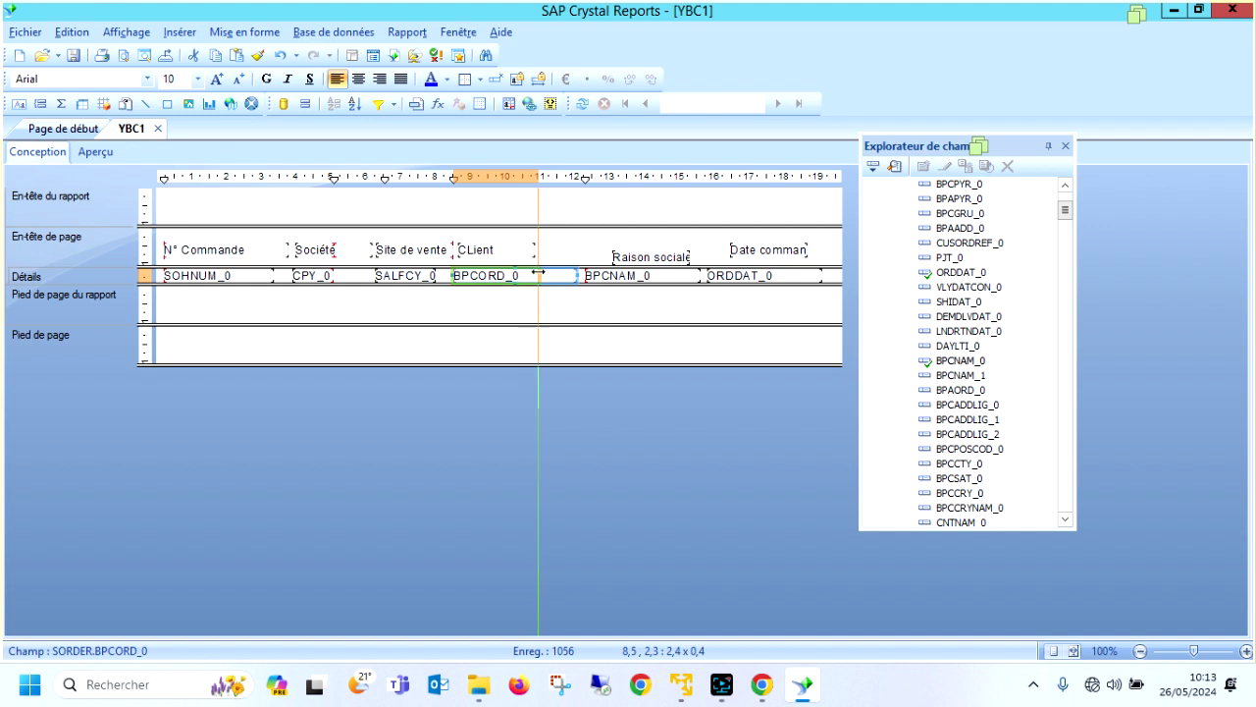
Extend the BPCNAM_0 field left toward BPCORD_0, then move the Raison sociale heading above it, at about 11.2 cm, and widen it.
{"action": "left_click", "coordinate": [642, 277]}
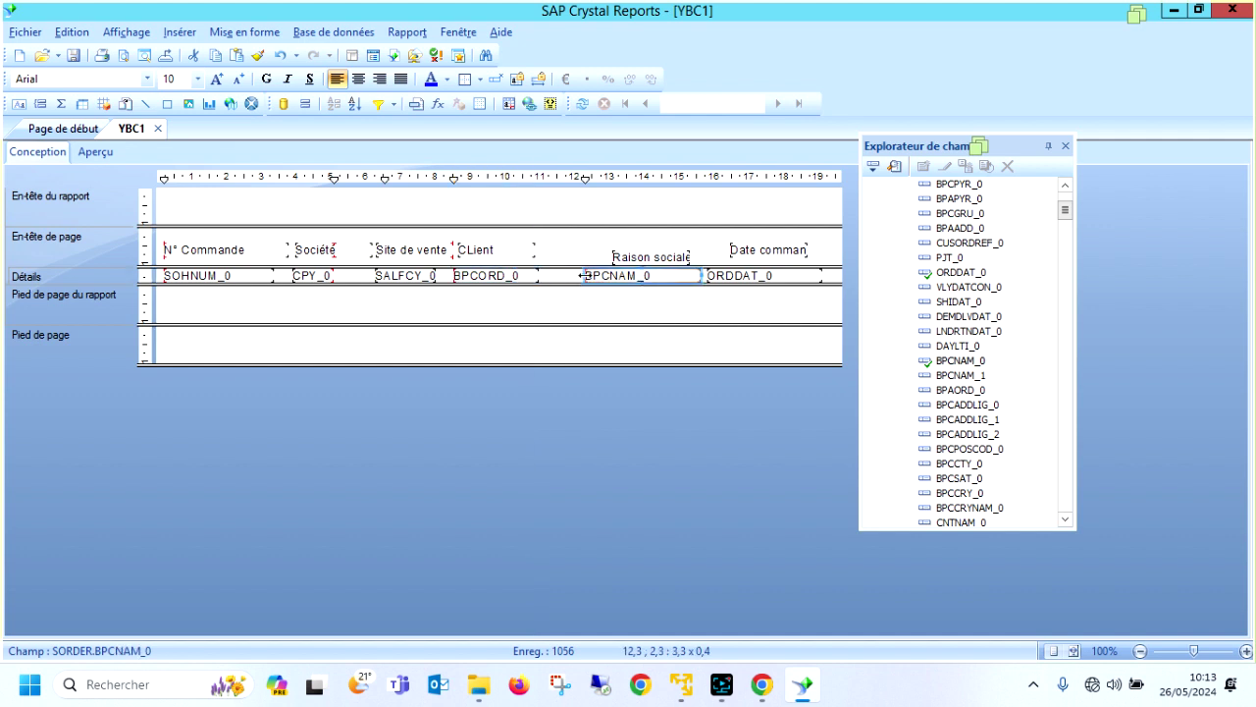
{"action": "left_click_drag", "start_coordinate": [584, 275], "coordinate": [566, 257]}
{"action": "left_click", "coordinate": [618, 257]}
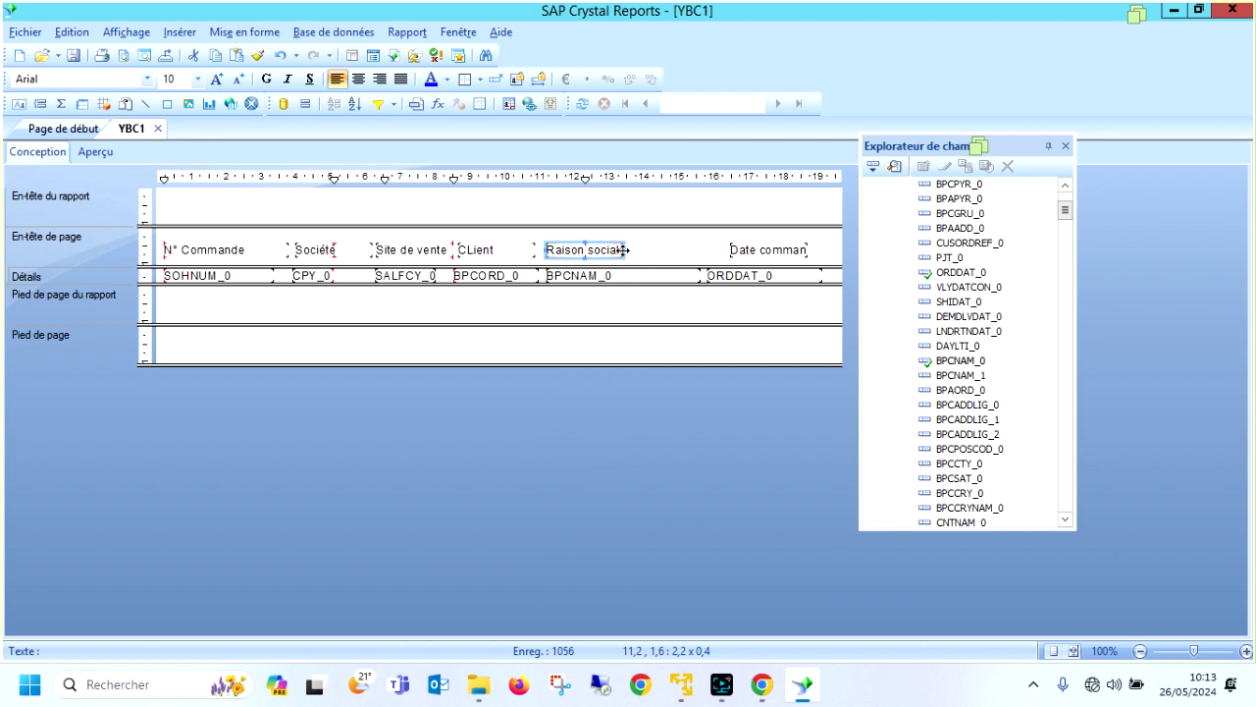
{"action": "left_click_drag", "start_coordinate": [628, 250], "coordinate": [657, 250]}
Select all column headings in the page header and align them on their baseline (Ligne de base).
{"action": "left_click", "coordinate": [206, 249]}
{"action": "right_click", "coordinate": [90, 249]}
{"action": "left_click", "coordinate": [163, 487]}
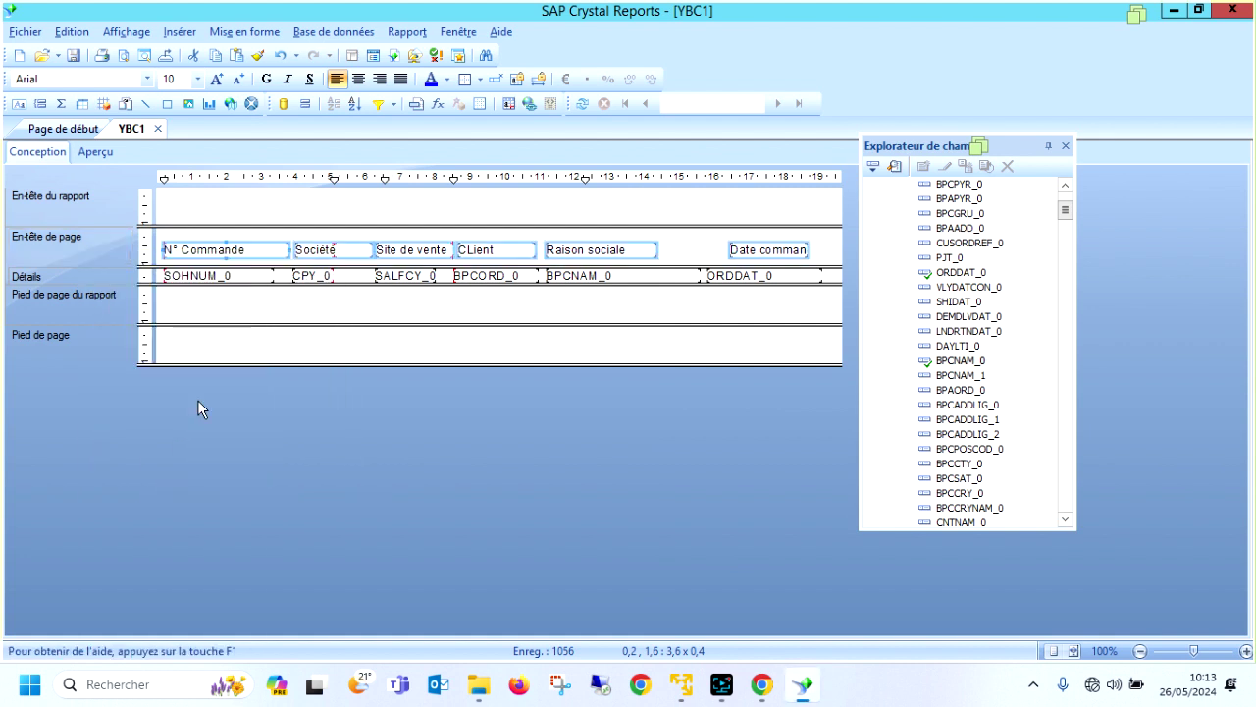
{"action": "right_click", "coordinate": [191, 249]}
{"action": "mouse_move", "coordinate": [318, 348]}
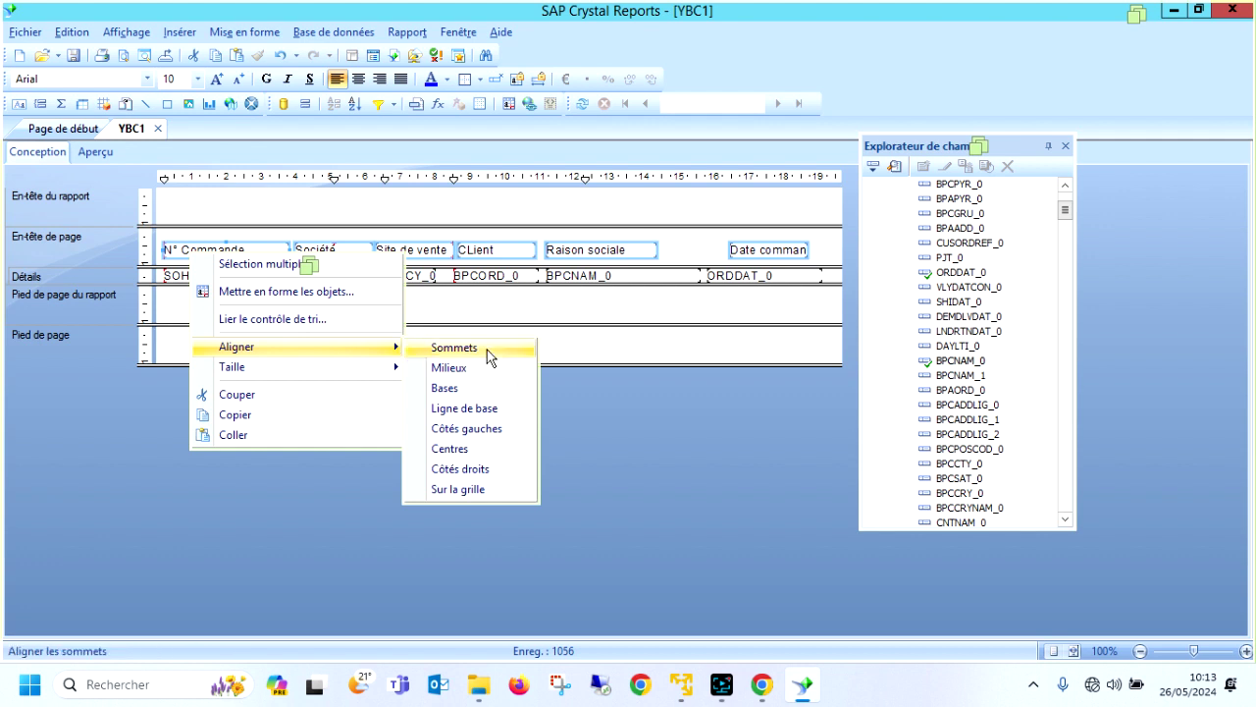
{"action": "left_click", "coordinate": [464, 405]}
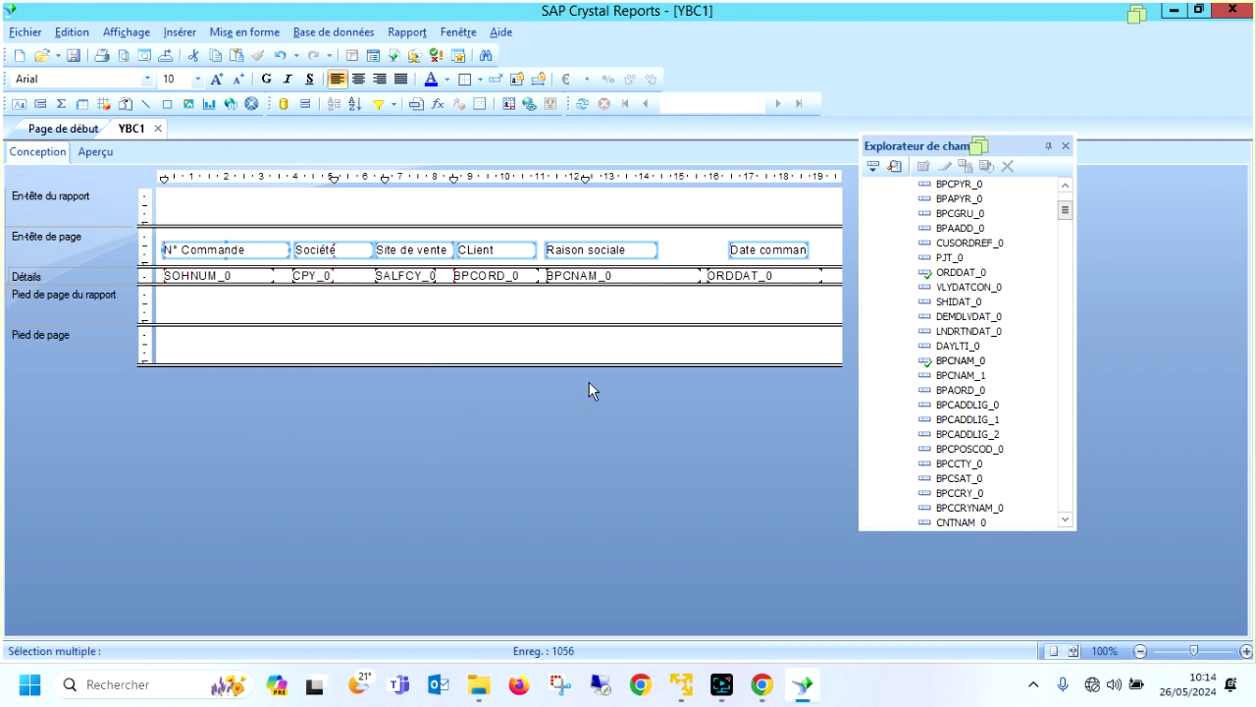
{"action": "left_click", "coordinate": [689, 253]}
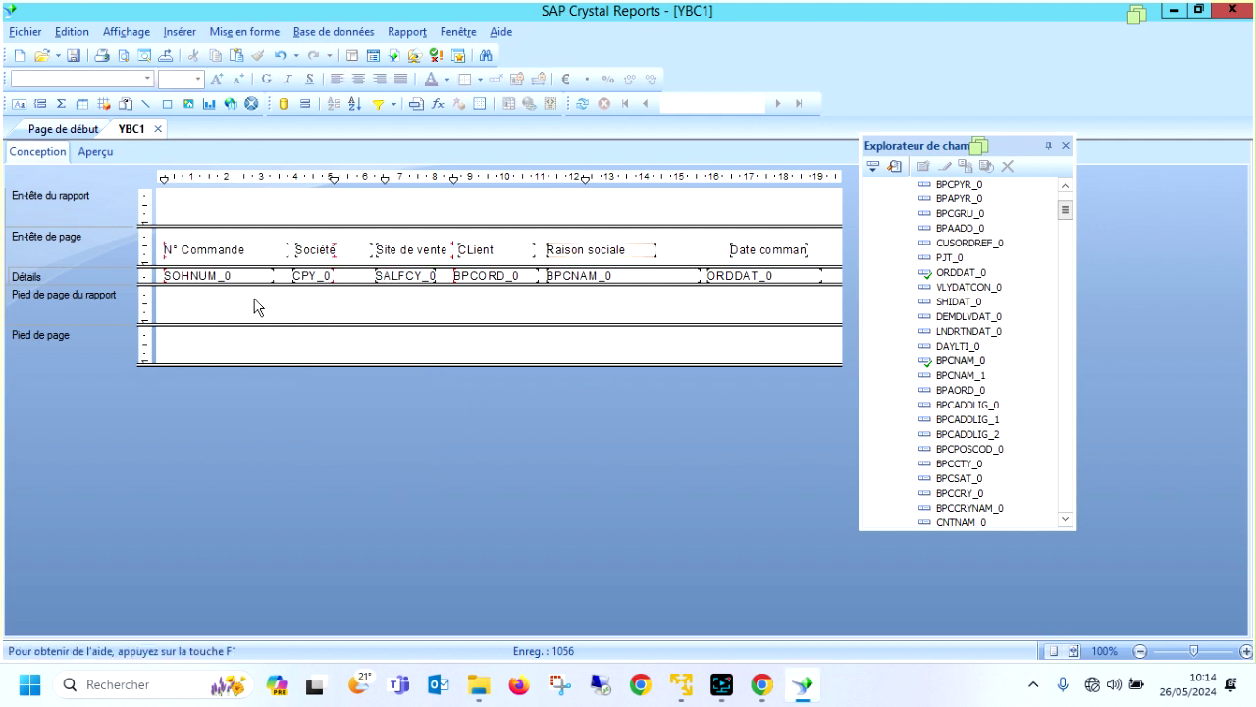
Format all page header column headings as bold and underlined with a font size of 9.
{"action": "right_click", "coordinate": [61, 255]}
{"action": "left_click", "coordinate": [138, 489]}
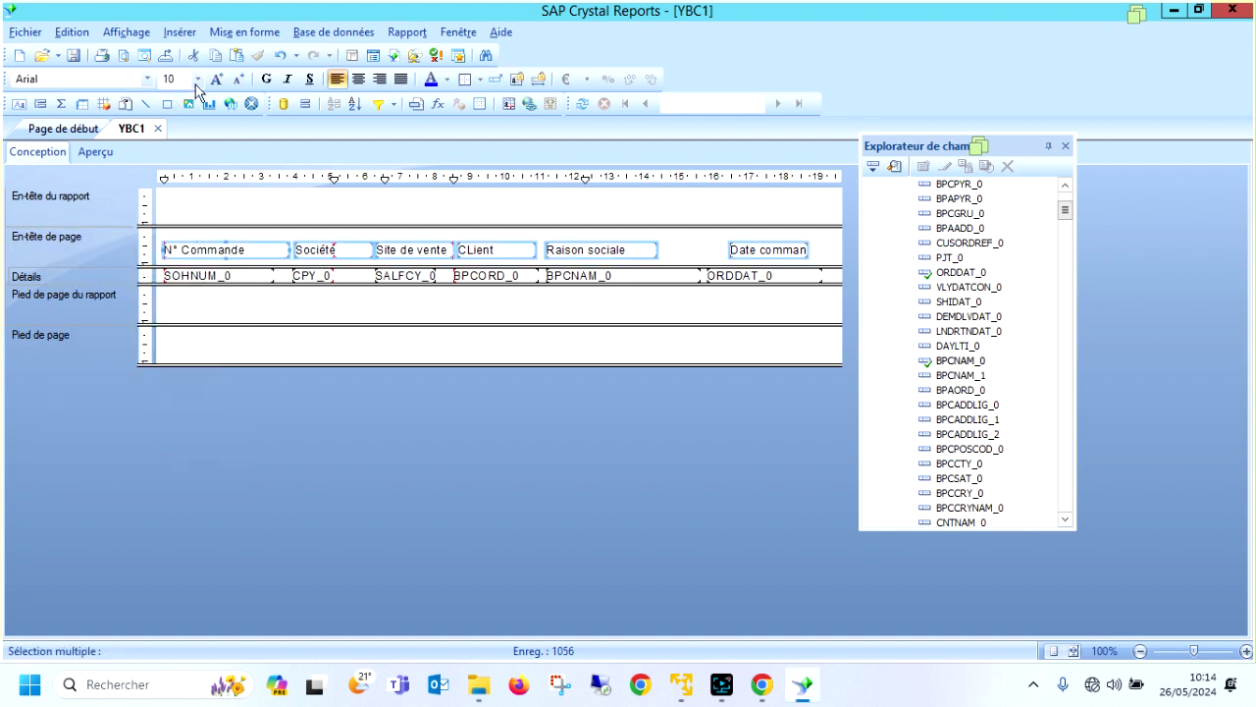
{"action": "left_click", "coordinate": [266, 78]}
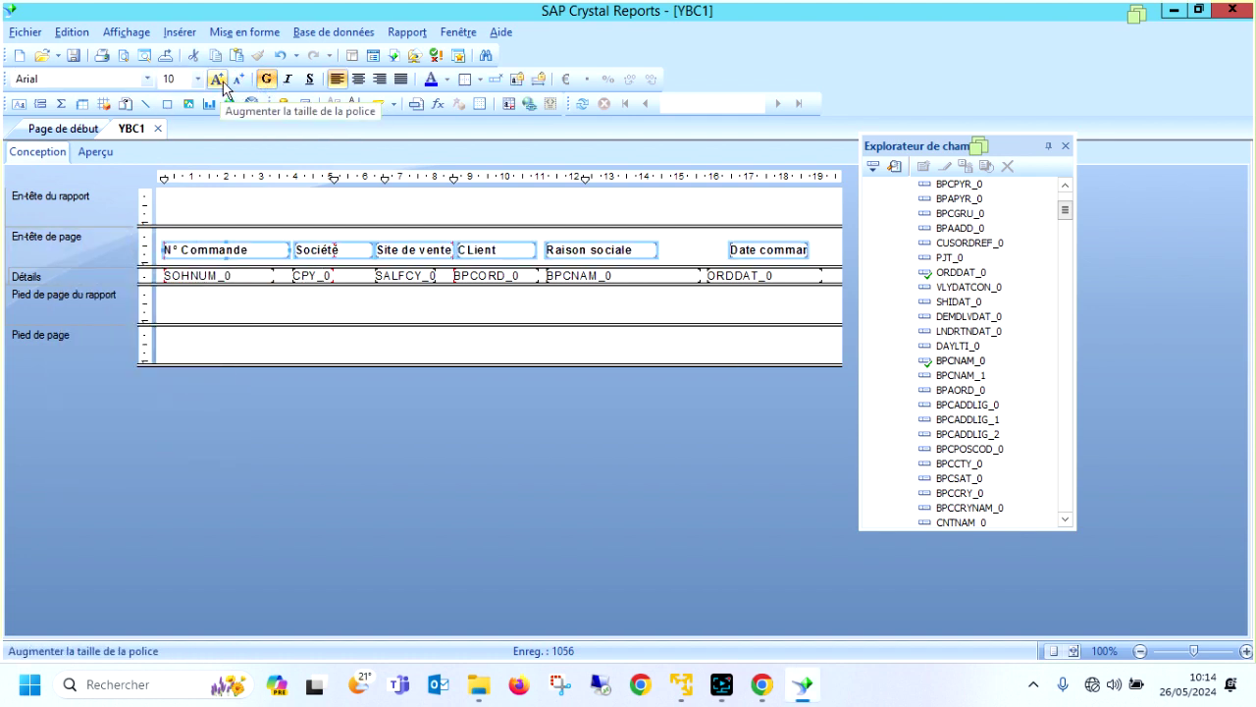
{"action": "left_click", "coordinate": [309, 78]}
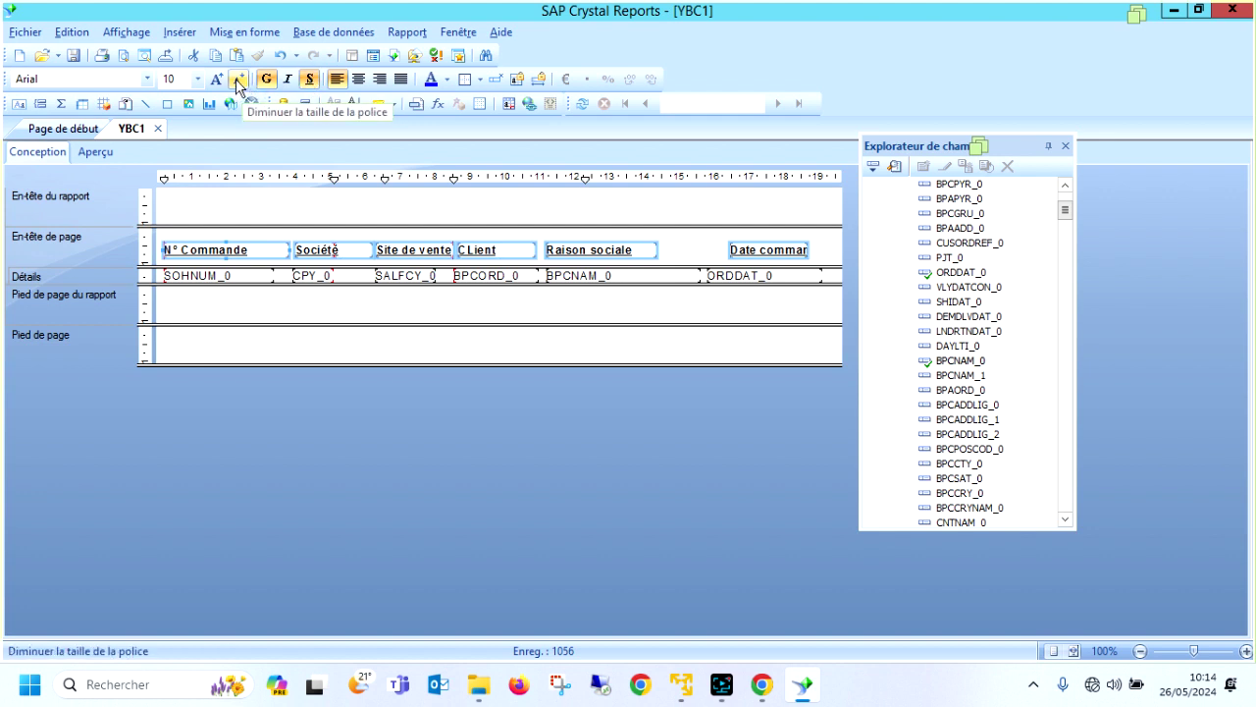
{"action": "left_click", "coordinate": [237, 80]}
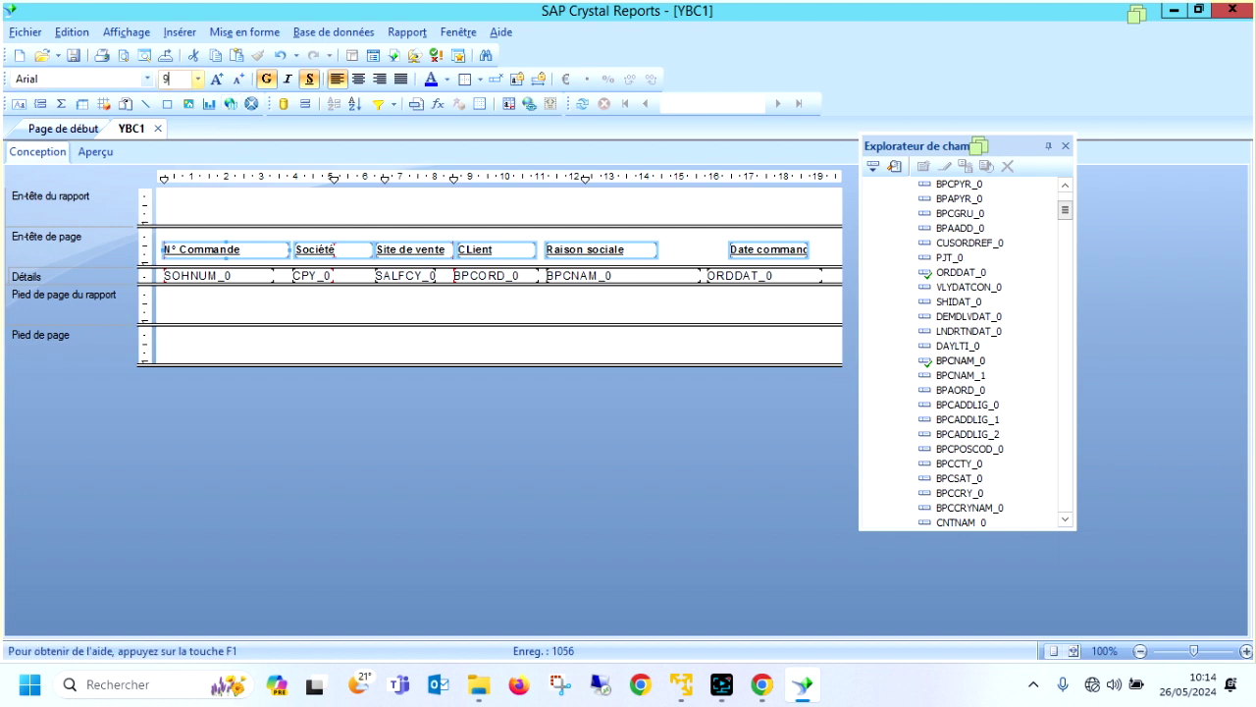
{"action": "left_click", "coordinate": [212, 507]}
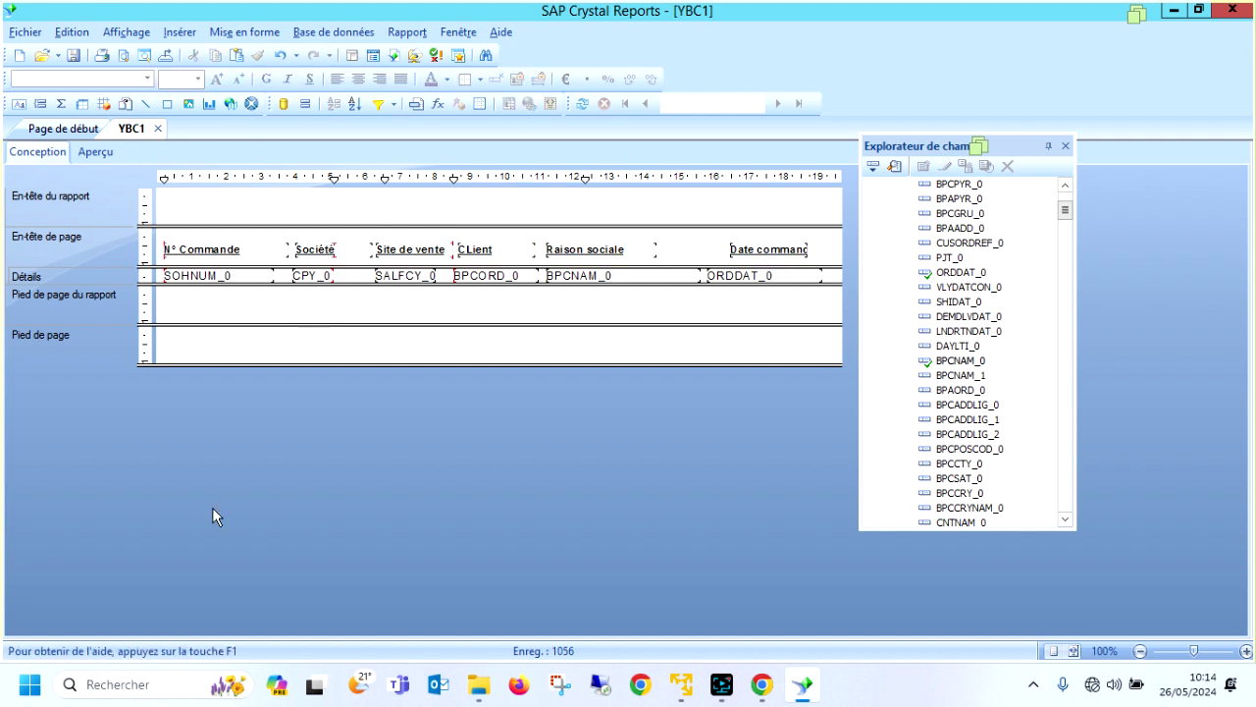
Insert a text object about 13.7 cm wide in the report header containing the title Liste des commande ventes.
{"action": "left_click", "coordinate": [20, 104]}
{"action": "left_click_drag", "start_coordinate": [287, 202], "coordinate": [761, 217]}
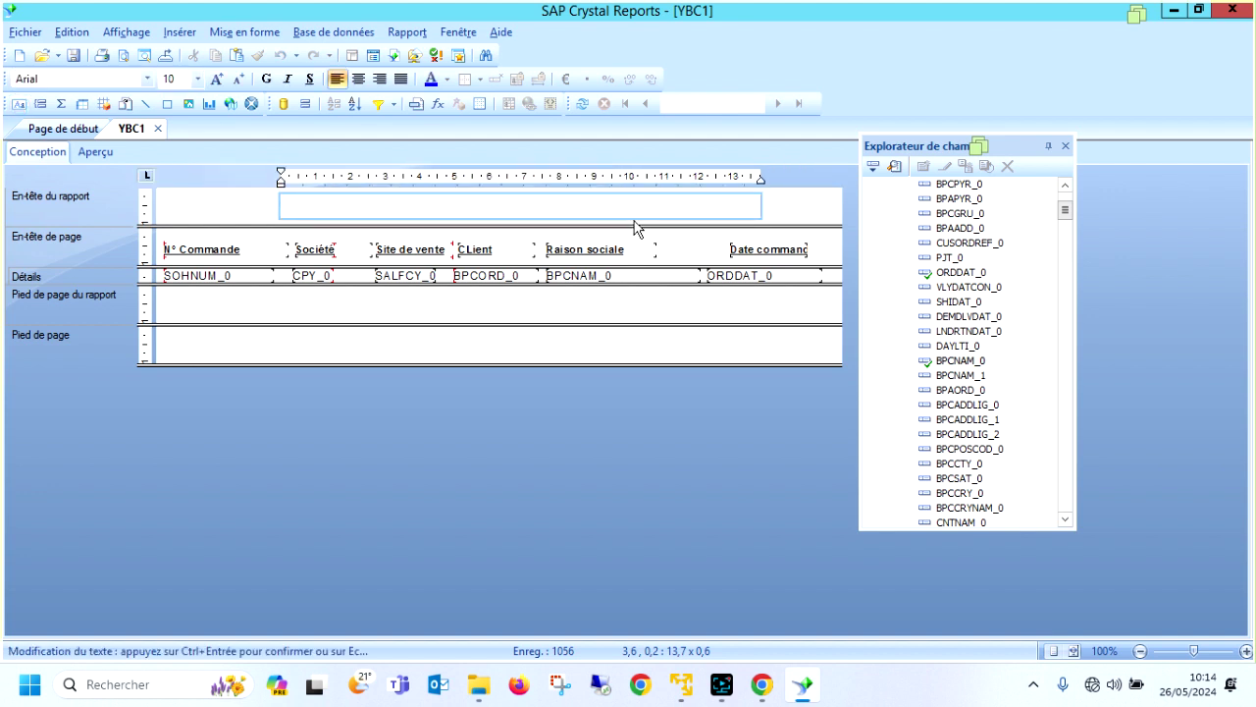
{"action": "type", "text": "Liste des commande ventess"}
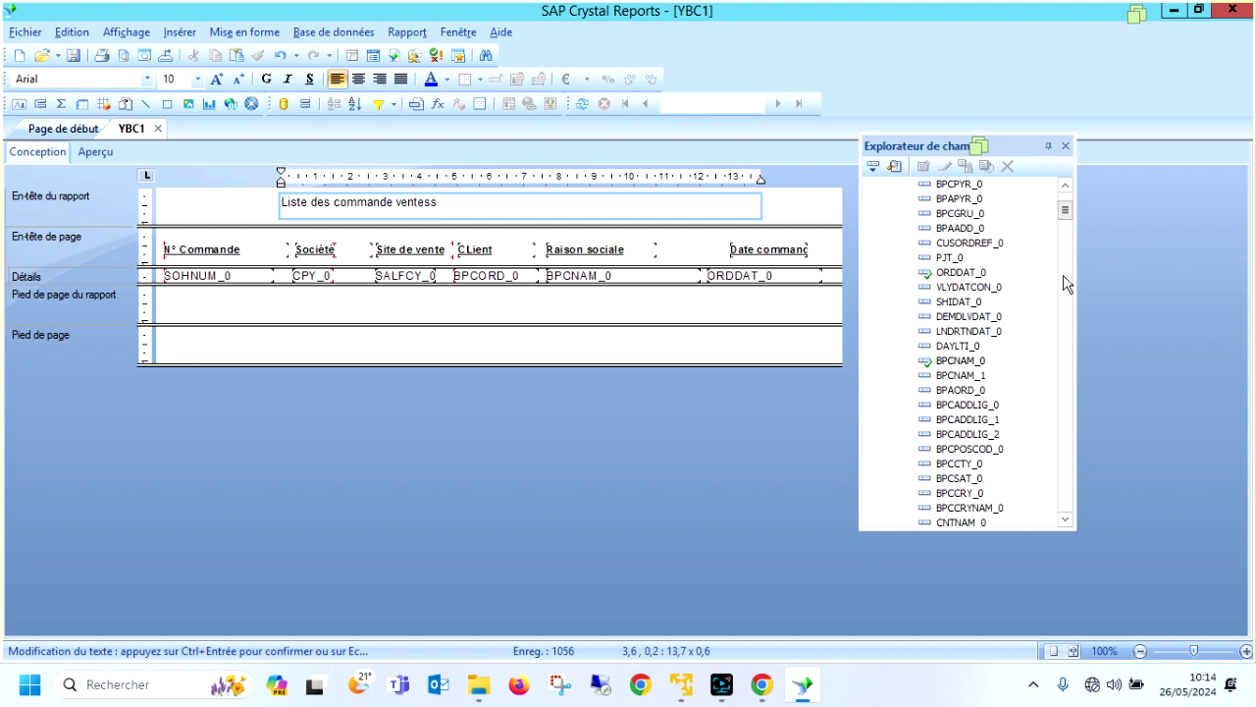
{"action": "left_click", "coordinate": [818, 210]}
{"action": "left_click", "coordinate": [610, 202]}
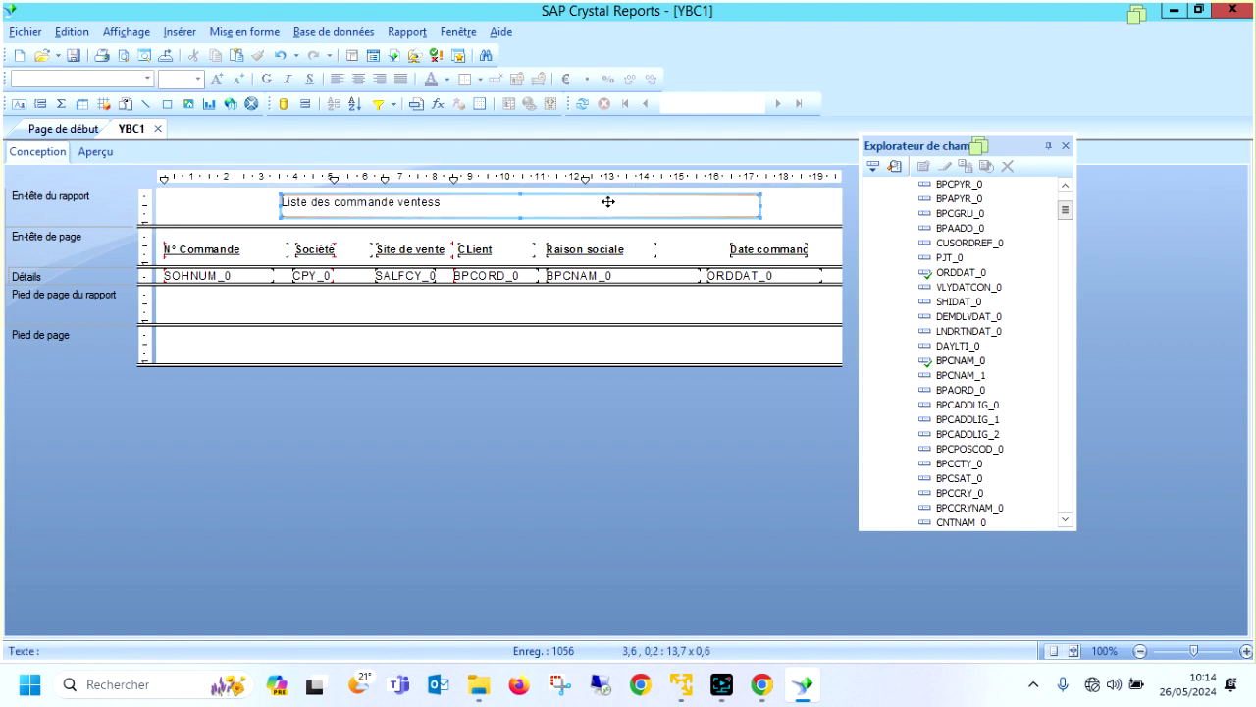
{"action": "double_click", "coordinate": [463, 202]}
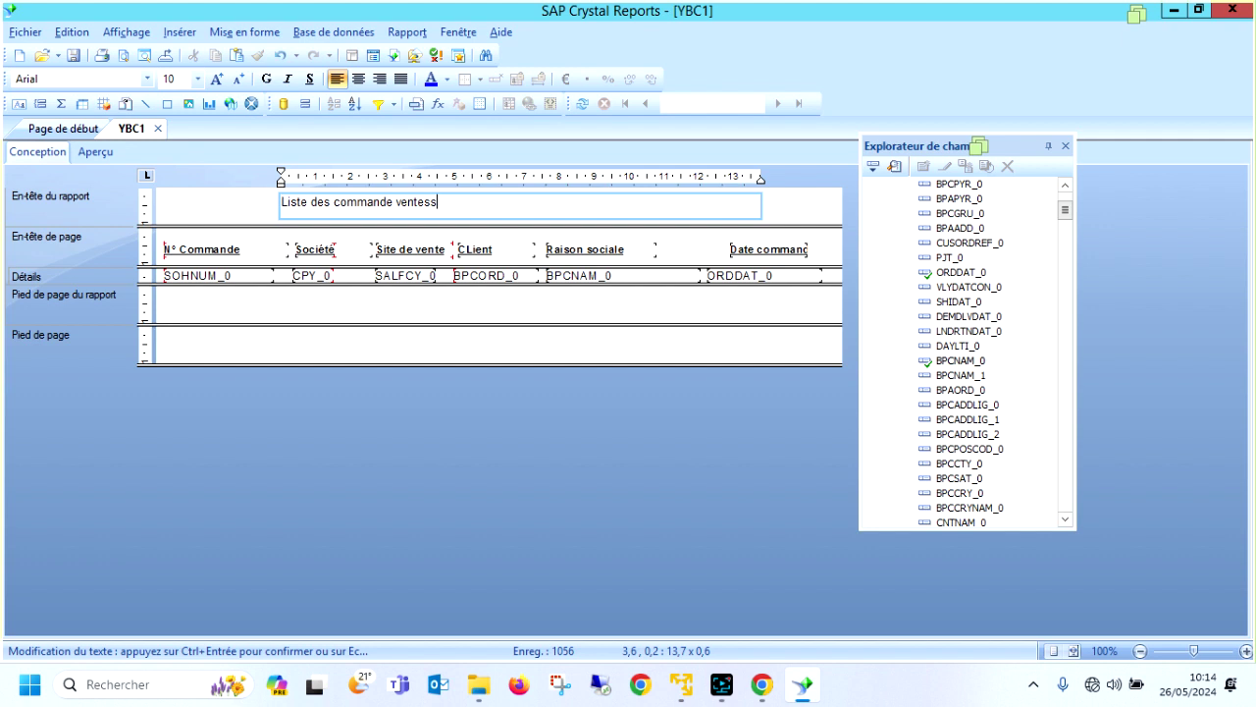
{"action": "left_click", "coordinate": [794, 216]}
Center the report title and make it underlined and bold.
{"action": "left_click", "coordinate": [661, 210]}
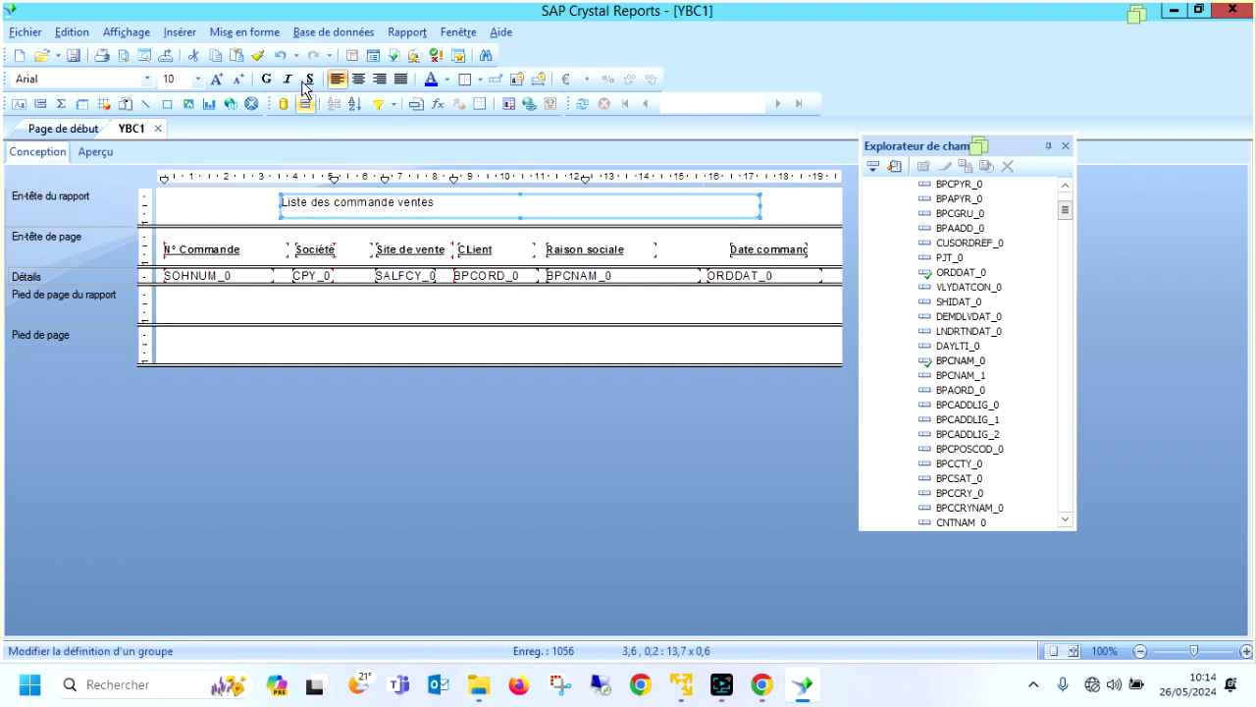
{"action": "left_click", "coordinate": [359, 79]}
{"action": "left_click", "coordinate": [309, 79]}
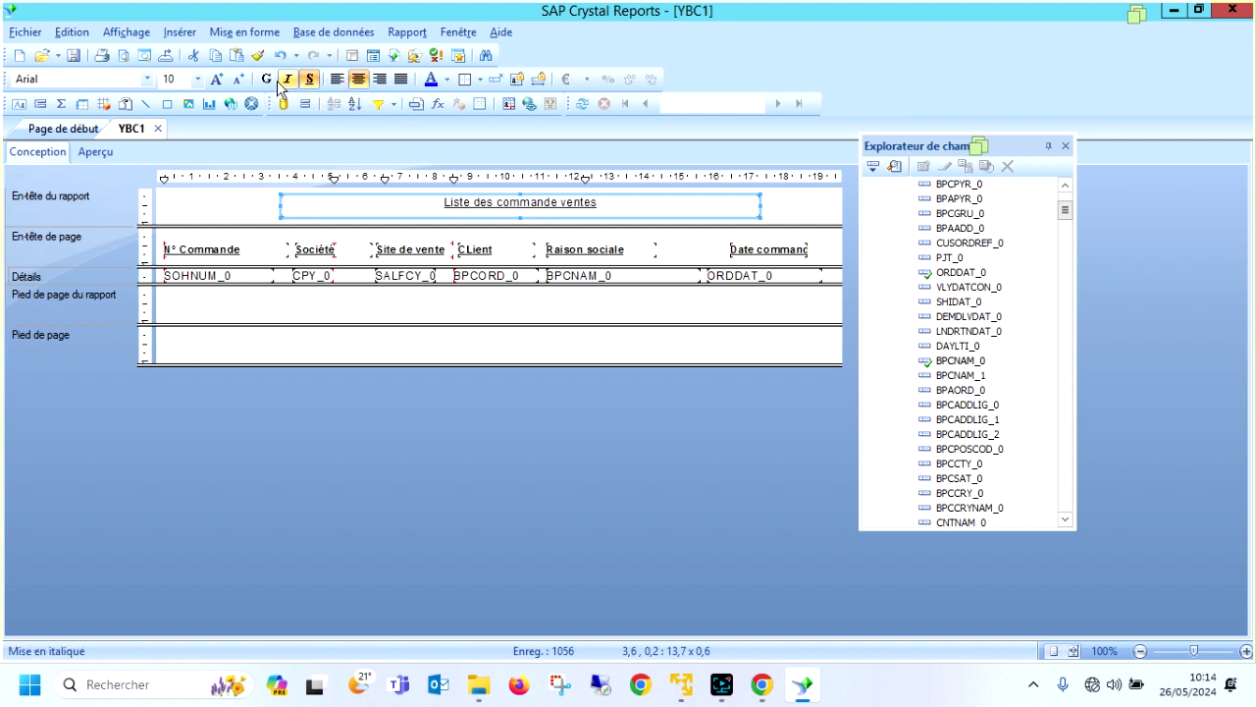
{"action": "left_click", "coordinate": [266, 80]}
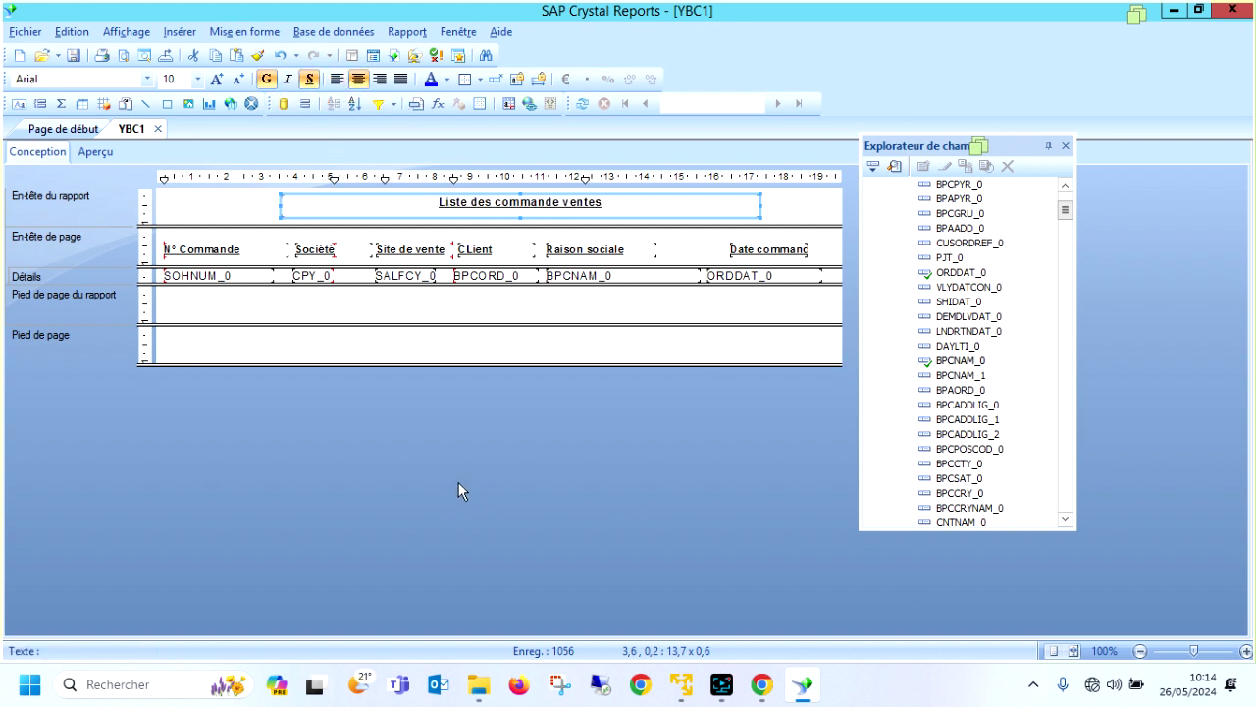
Preview the report and widen the Date commande heading leftward to about 2.9 cm so it starts above the order dates.
{"action": "left_click", "coordinate": [96, 152]}
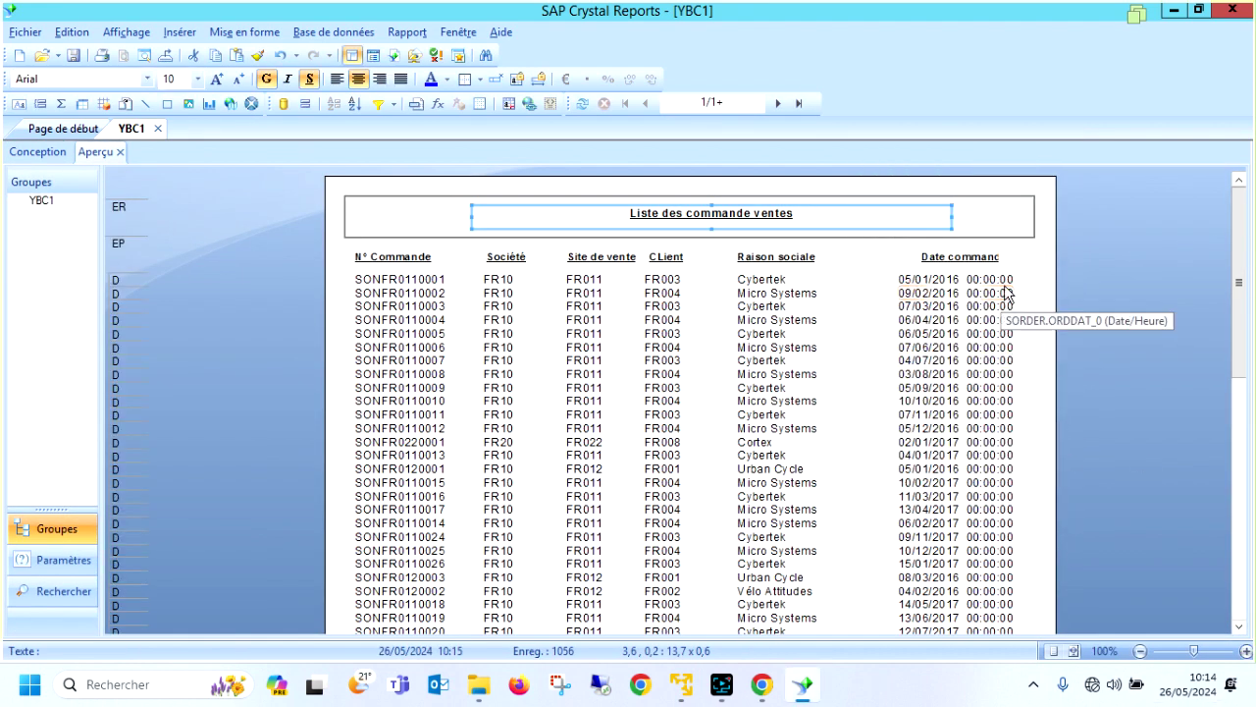
{"action": "left_click", "coordinate": [983, 257]}
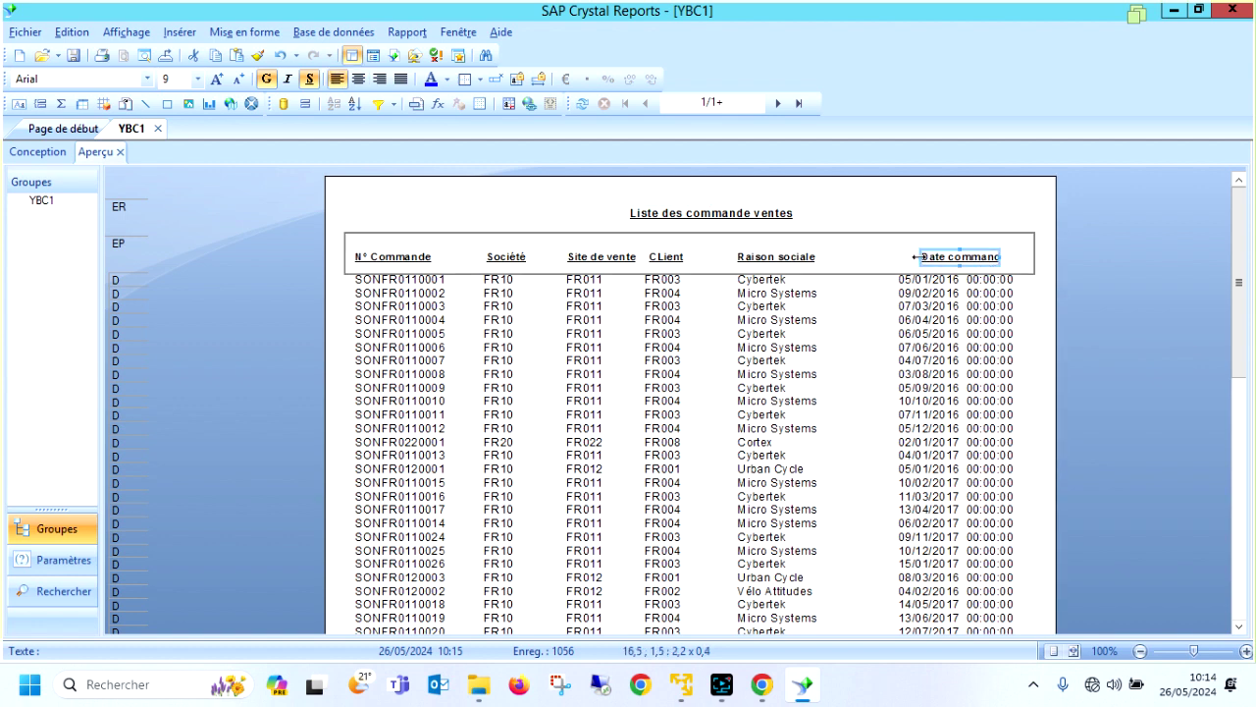
{"action": "left_click_drag", "start_coordinate": [916, 257], "coordinate": [897, 258]}
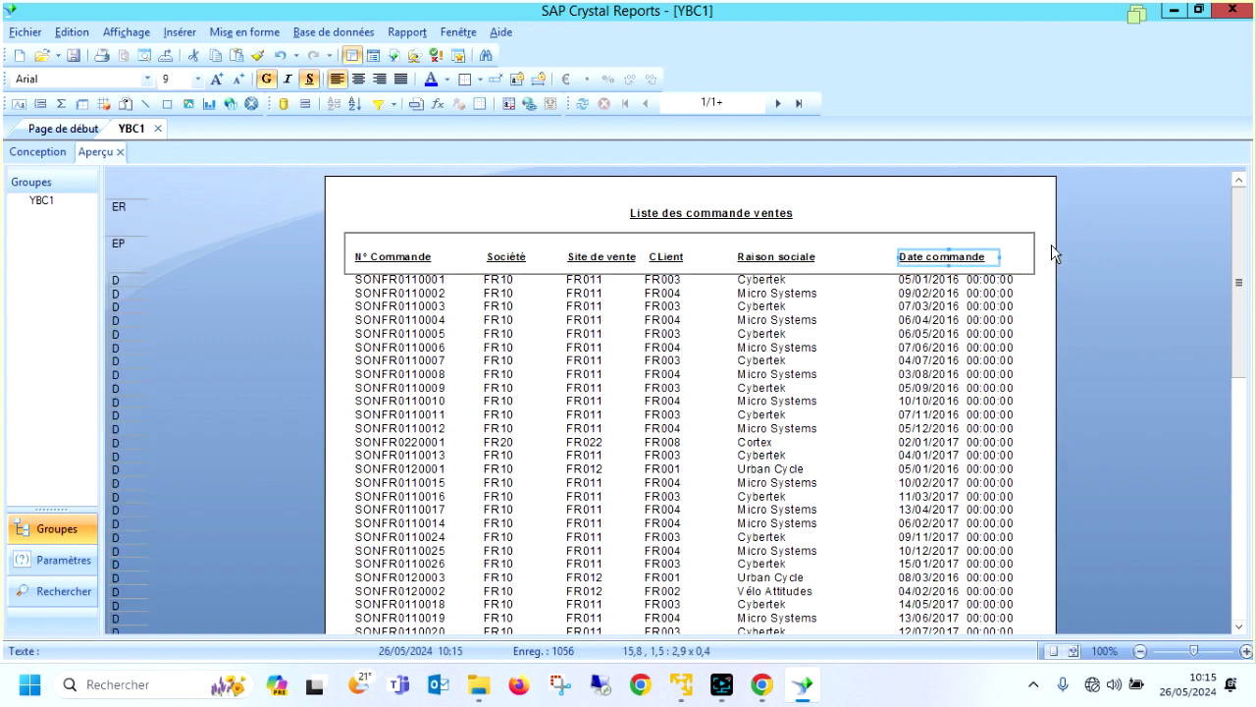
Correct the CLient heading's text to Client in the preview.
{"action": "left_click", "coordinate": [677, 257]}
{"action": "left_click", "coordinate": [684, 259]}
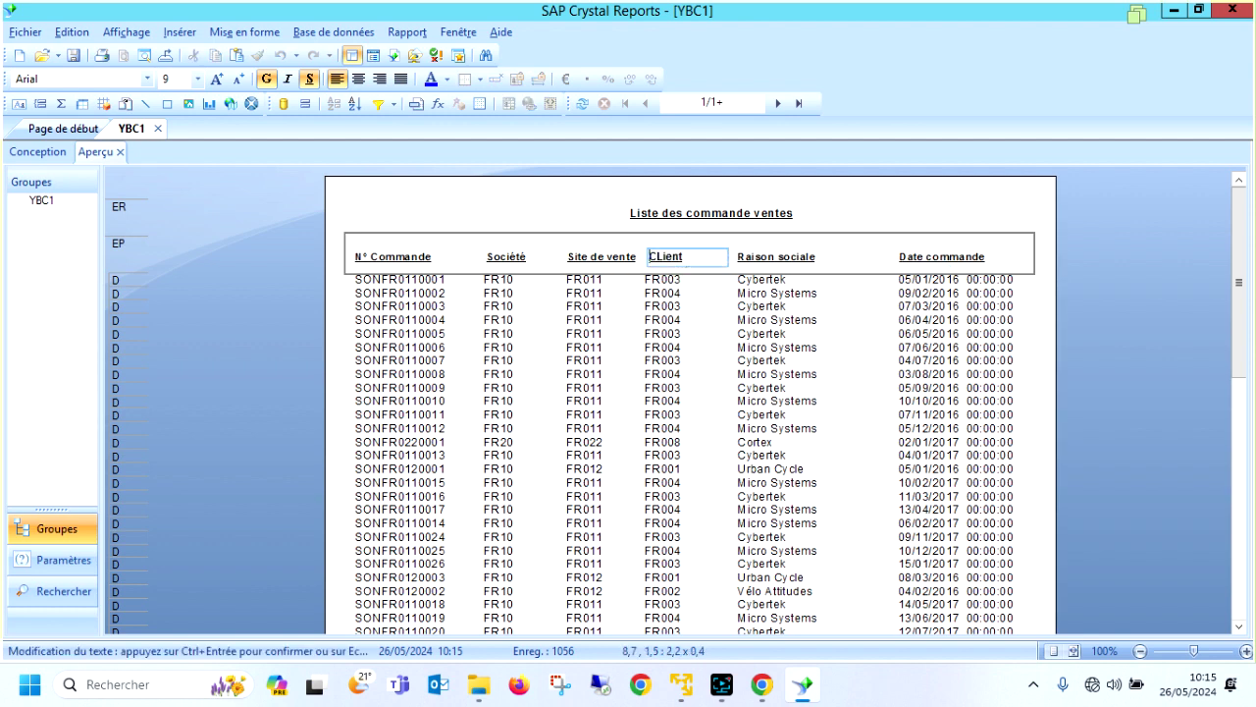
{"action": "key", "text": "BackSpace"}
{"action": "left_click", "coordinate": [946, 206]}
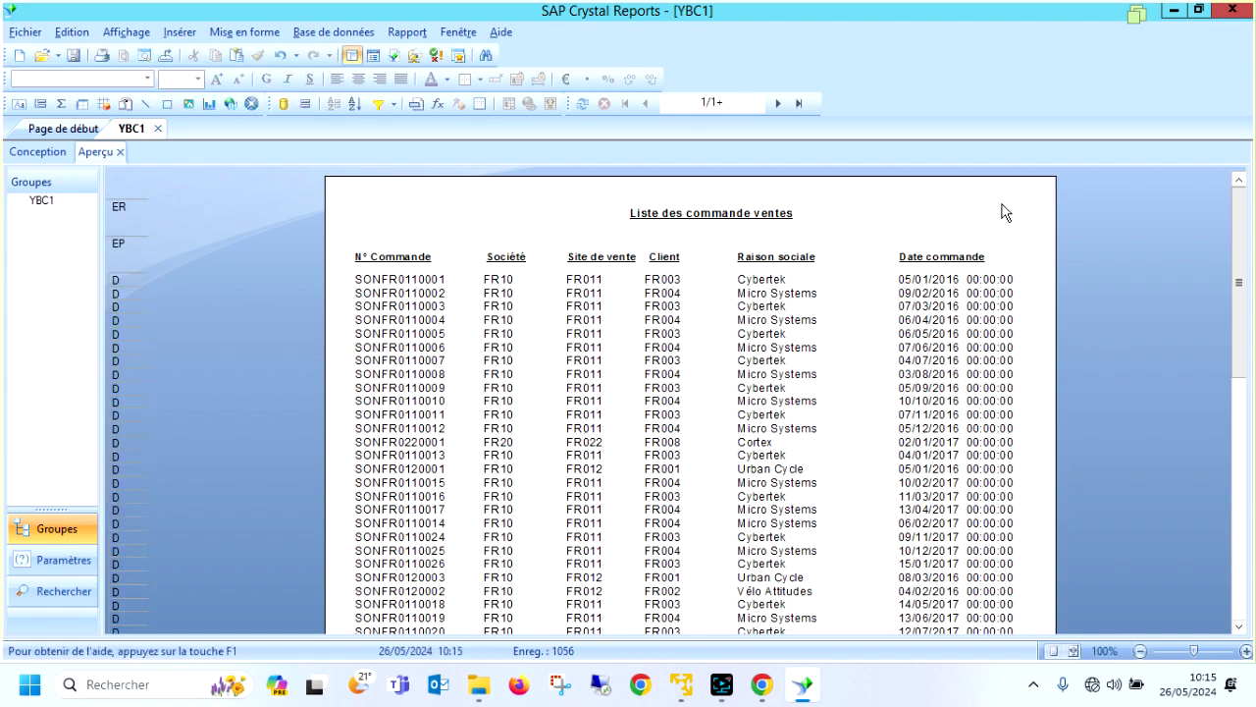
Format the order date values with the date-only style 01/03/1999 and narrow their field to about 1.9 cm.
{"action": "left_click", "coordinate": [965, 279]}
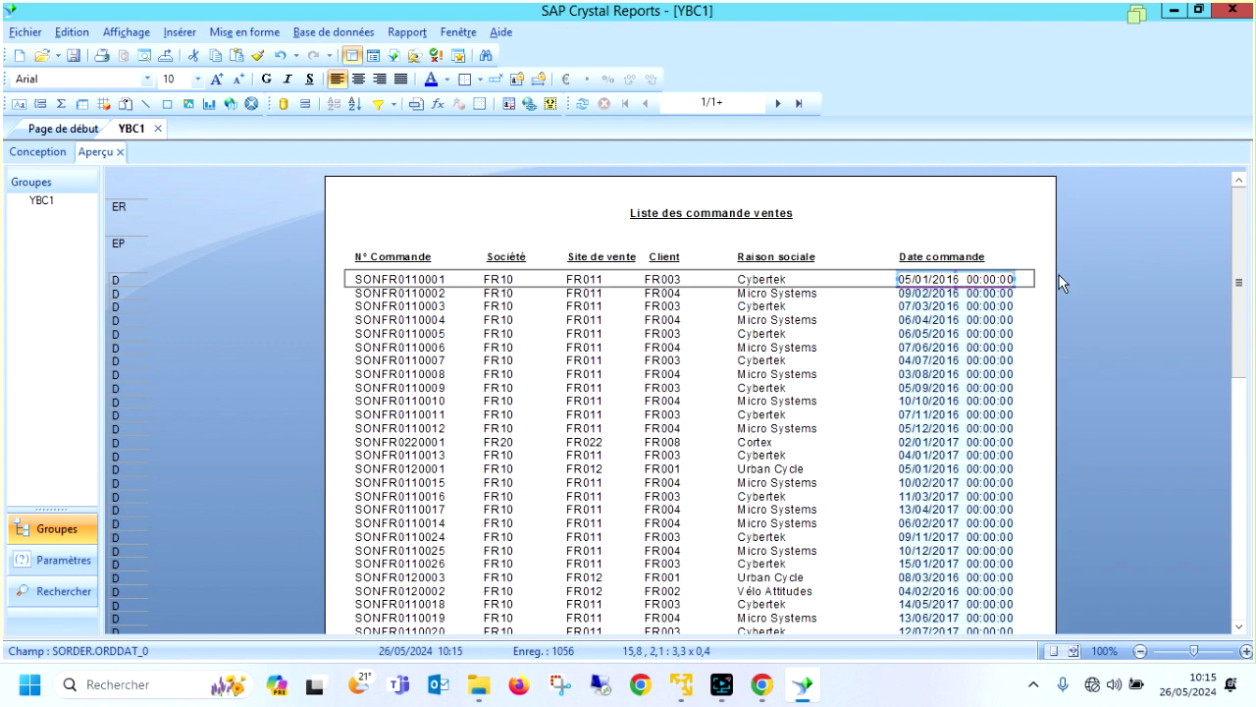
{"action": "right_click", "coordinate": [949, 279]}
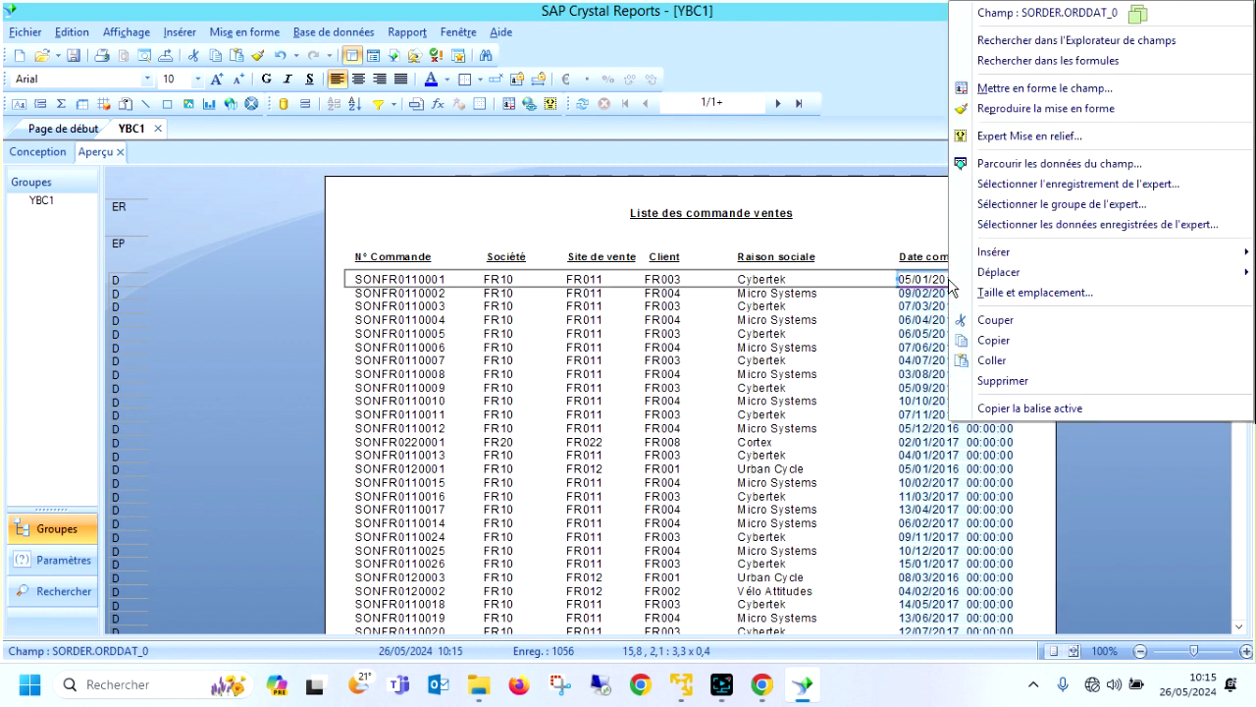
{"action": "left_click", "coordinate": [1007, 88]}
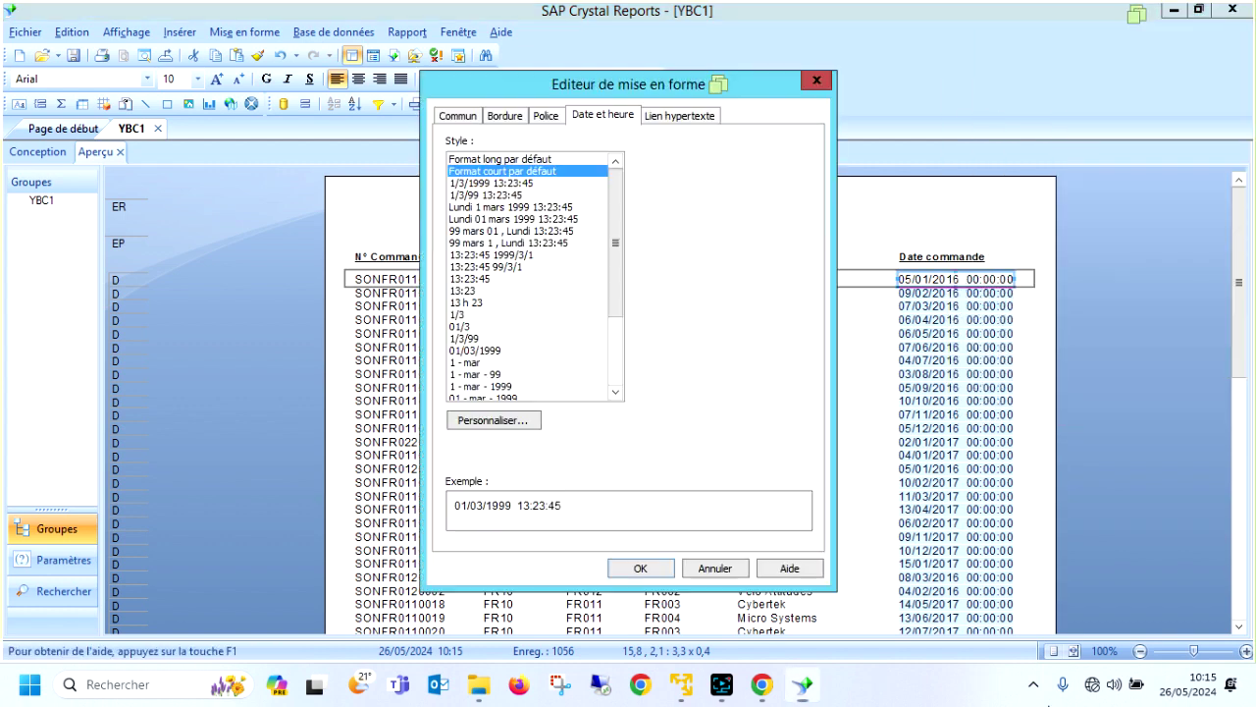
{"action": "left_click", "coordinate": [478, 350]}
{"action": "left_click", "coordinate": [638, 569]}
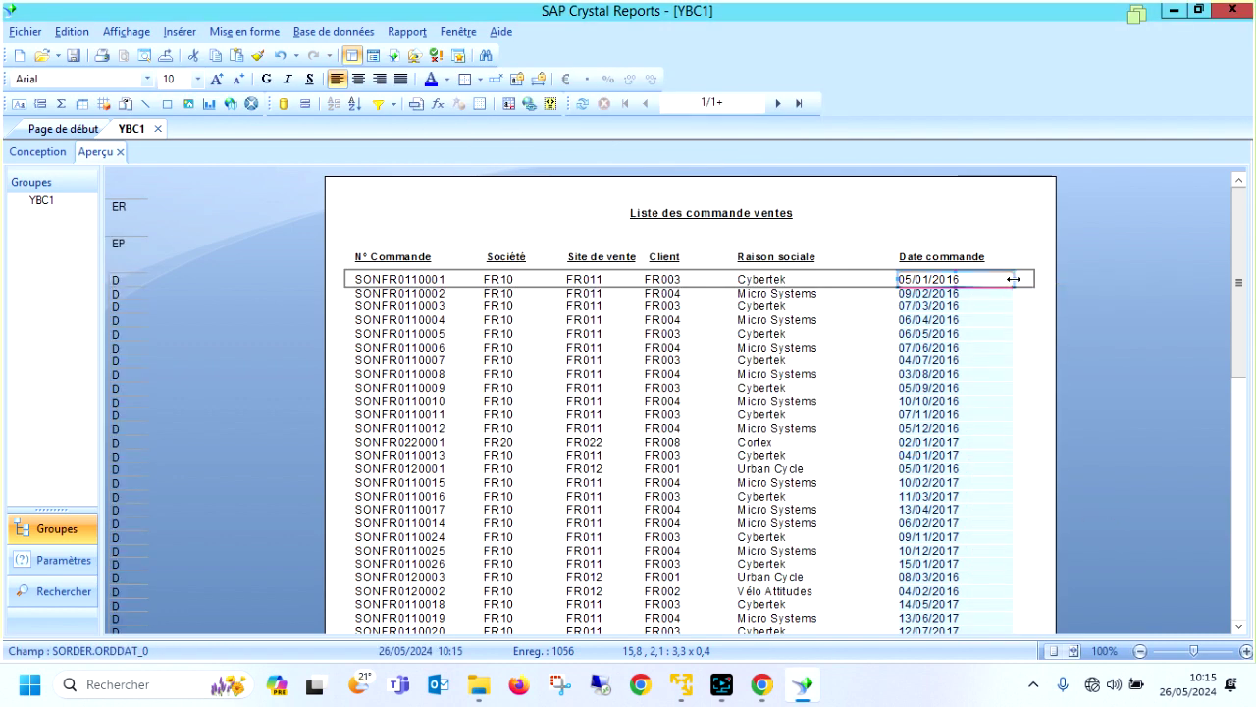
{"action": "left_click_drag", "start_coordinate": [1013, 279], "coordinate": [967, 269]}
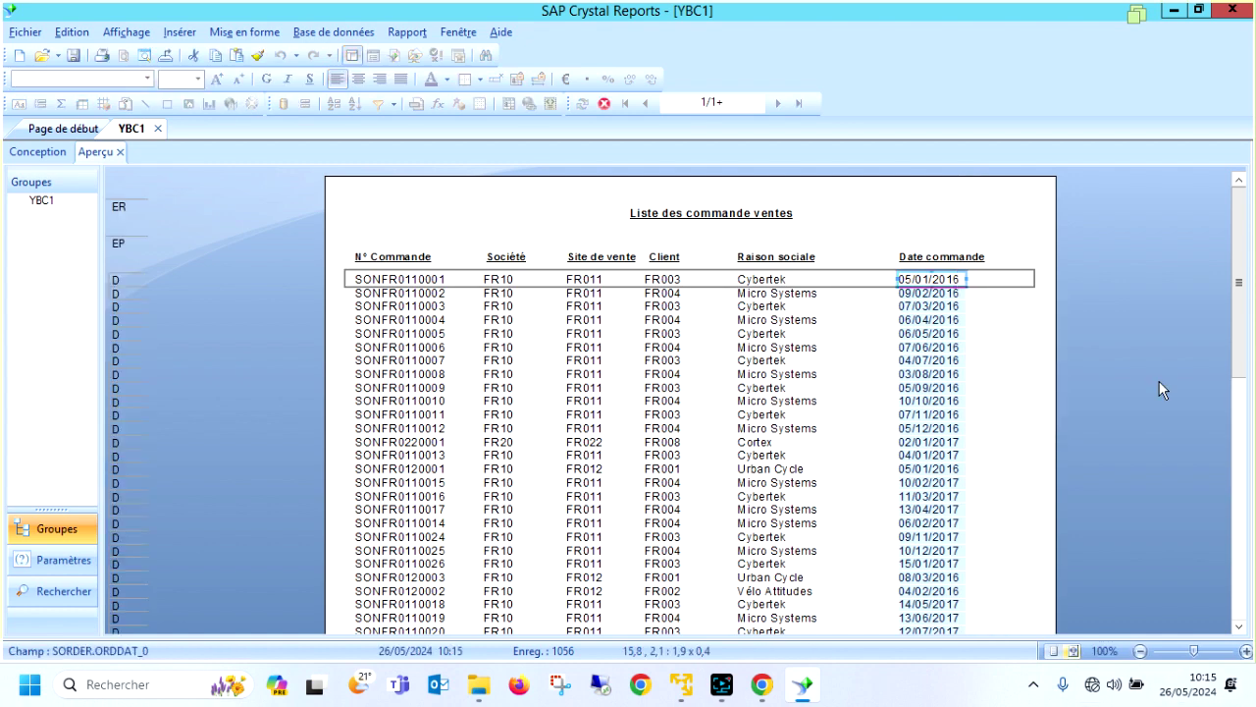
Create a new formula field named date_commande from the report's design view.
{"action": "left_click", "coordinate": [37, 153]}
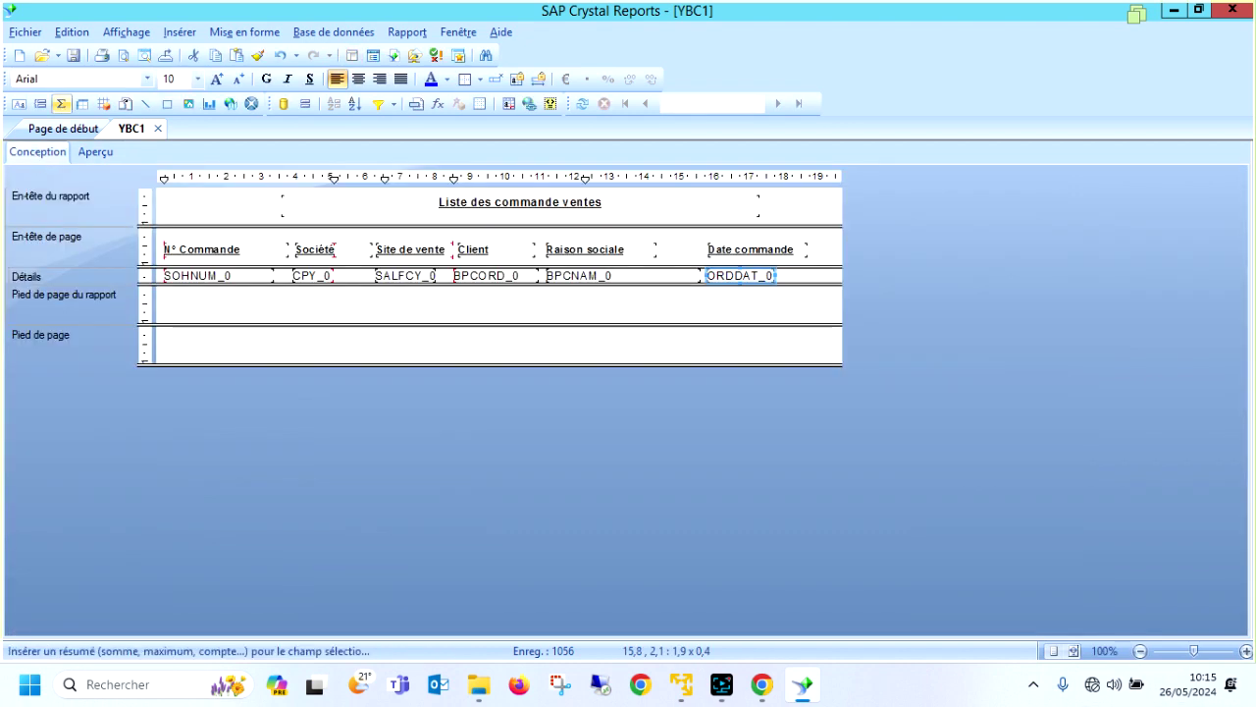
{"action": "left_click", "coordinate": [372, 55]}
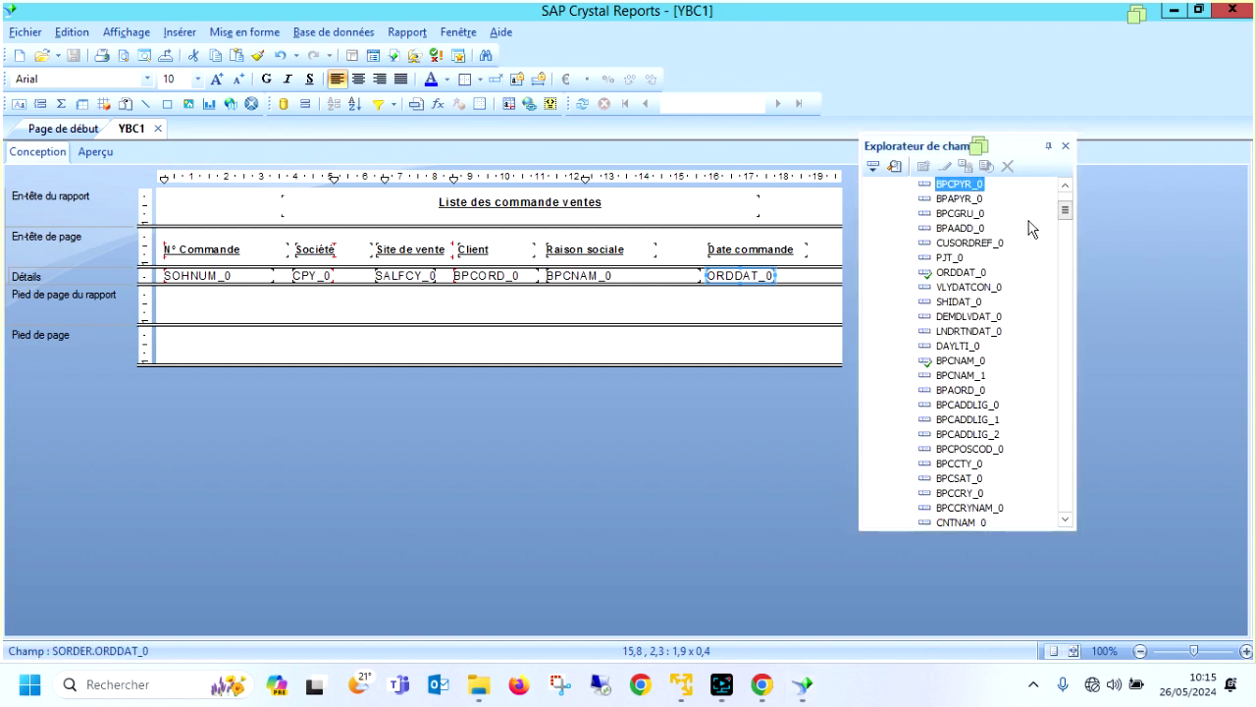
{"action": "left_click_drag", "start_coordinate": [1065, 209], "coordinate": [1064, 177]}
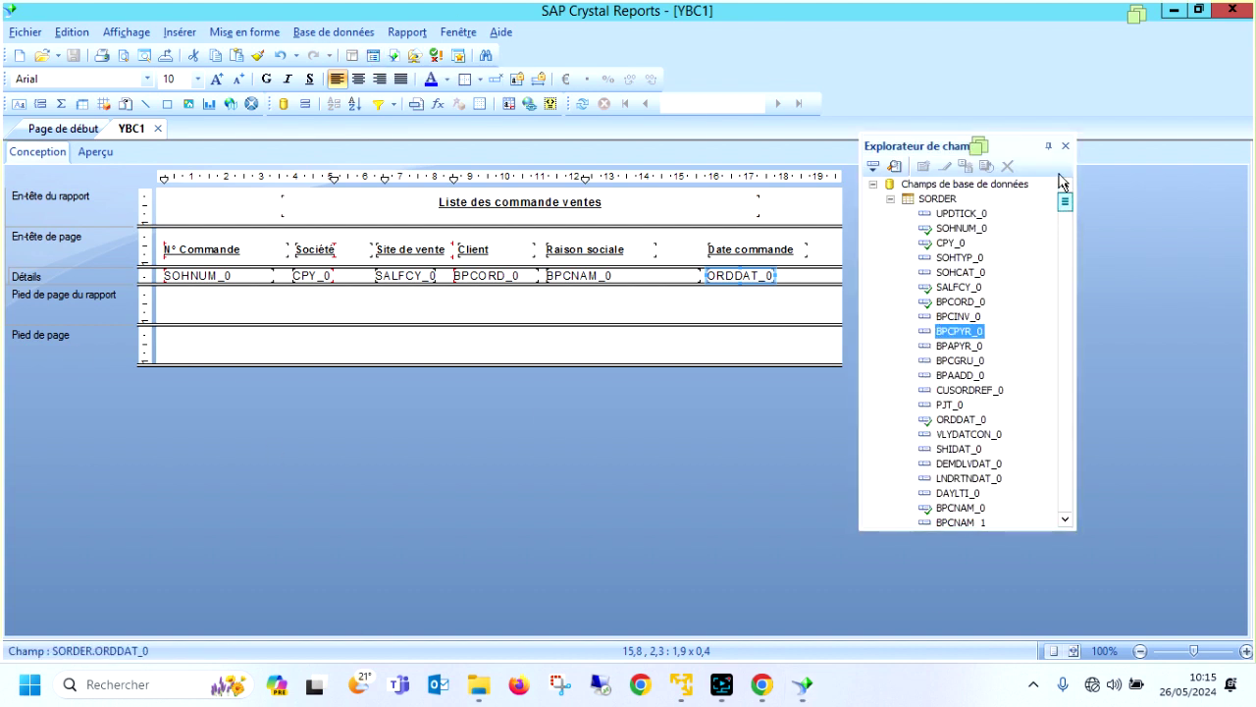
{"action": "left_click", "coordinate": [891, 198]}
{"action": "left_click", "coordinate": [939, 214]}
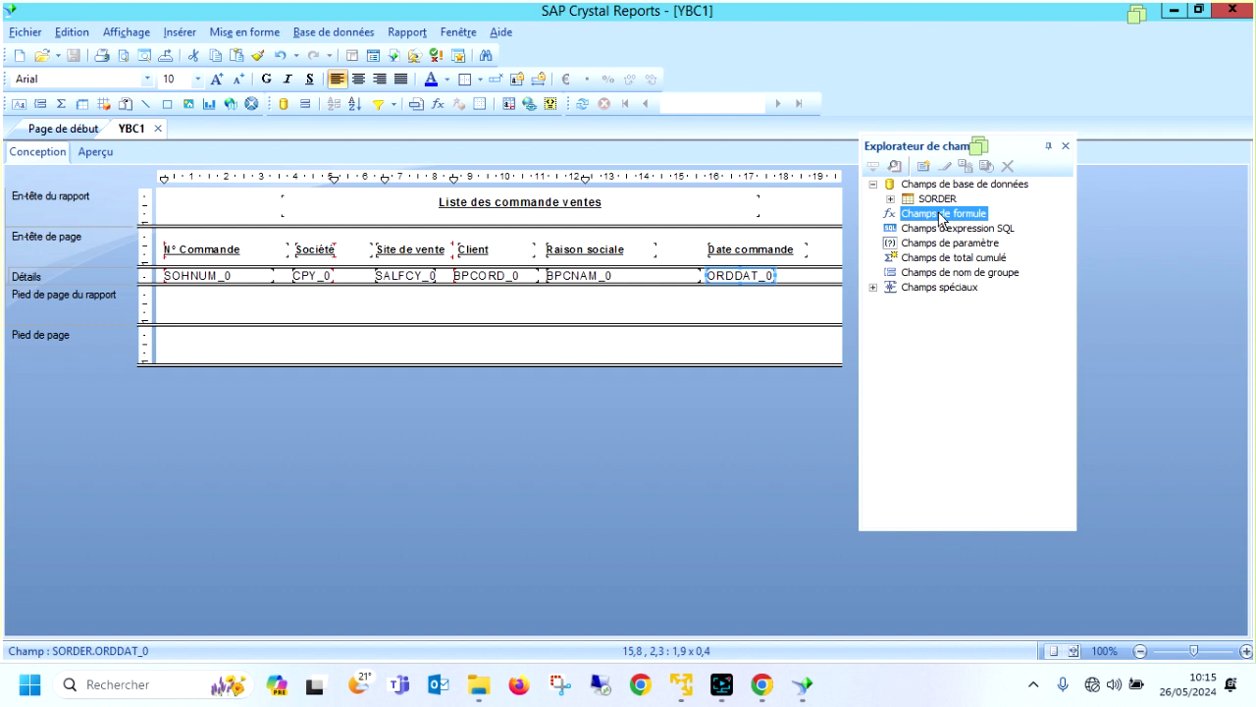
{"action": "right_click", "coordinate": [940, 217]}
{"action": "left_click", "coordinate": [991, 224]}
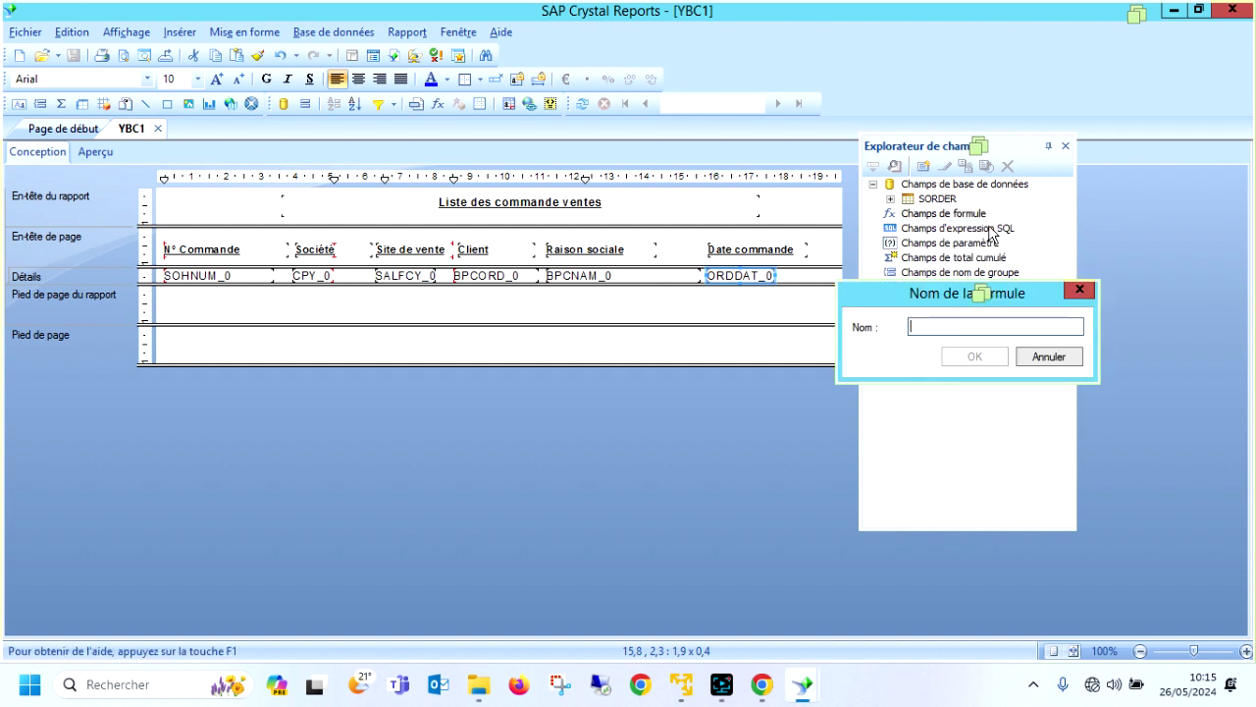
{"action": "type", "text": "date"}
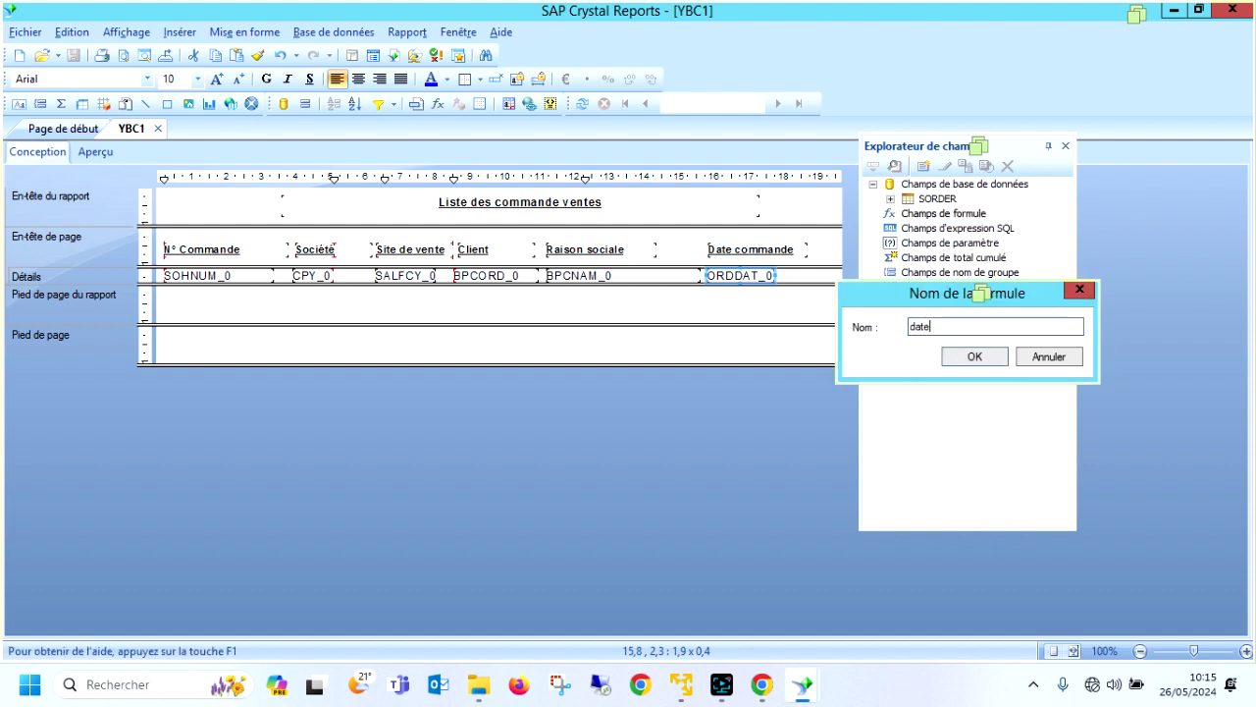
{"action": "type", "text": "_commande"}
{"action": "left_click", "coordinate": [997, 358]}
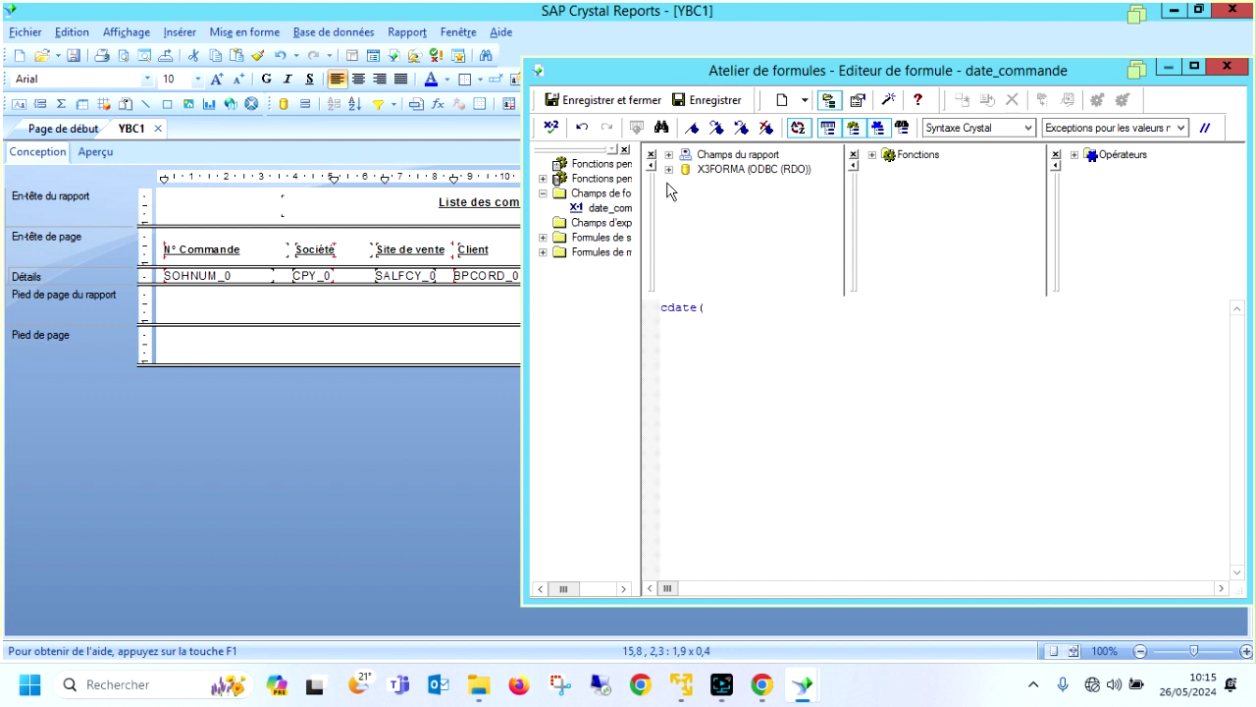
Write the date_commande formula as cdate applied to the SORDER.ORDDAT_0 field, then save and close it.
{"action": "double_click", "coordinate": [670, 156]}
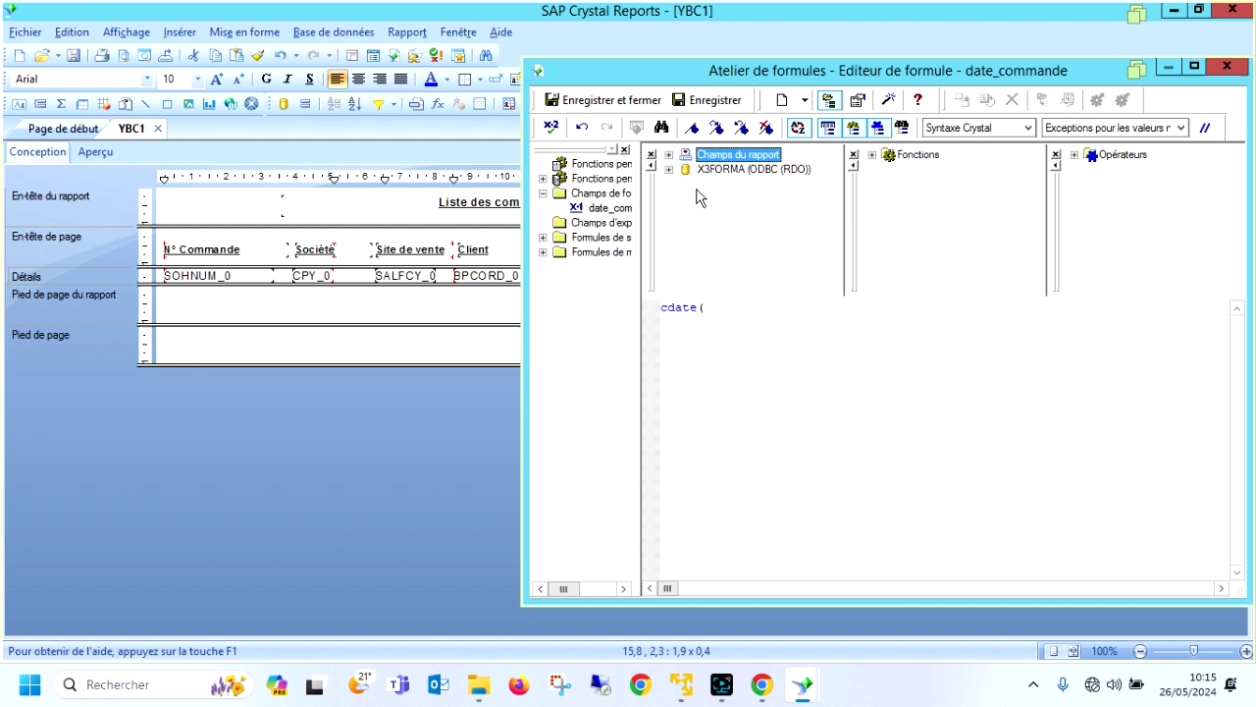
{"action": "left_click", "coordinate": [670, 155]}
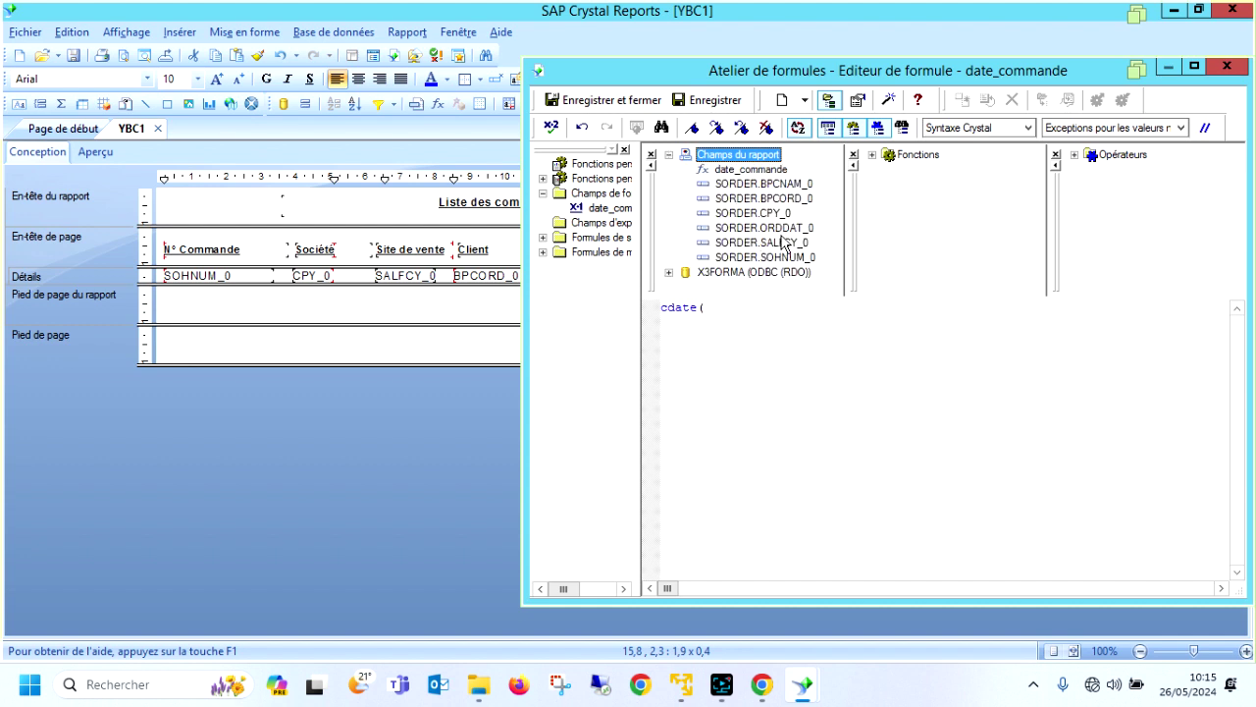
{"action": "left_click_drag", "start_coordinate": [782, 227], "coordinate": [773, 310]}
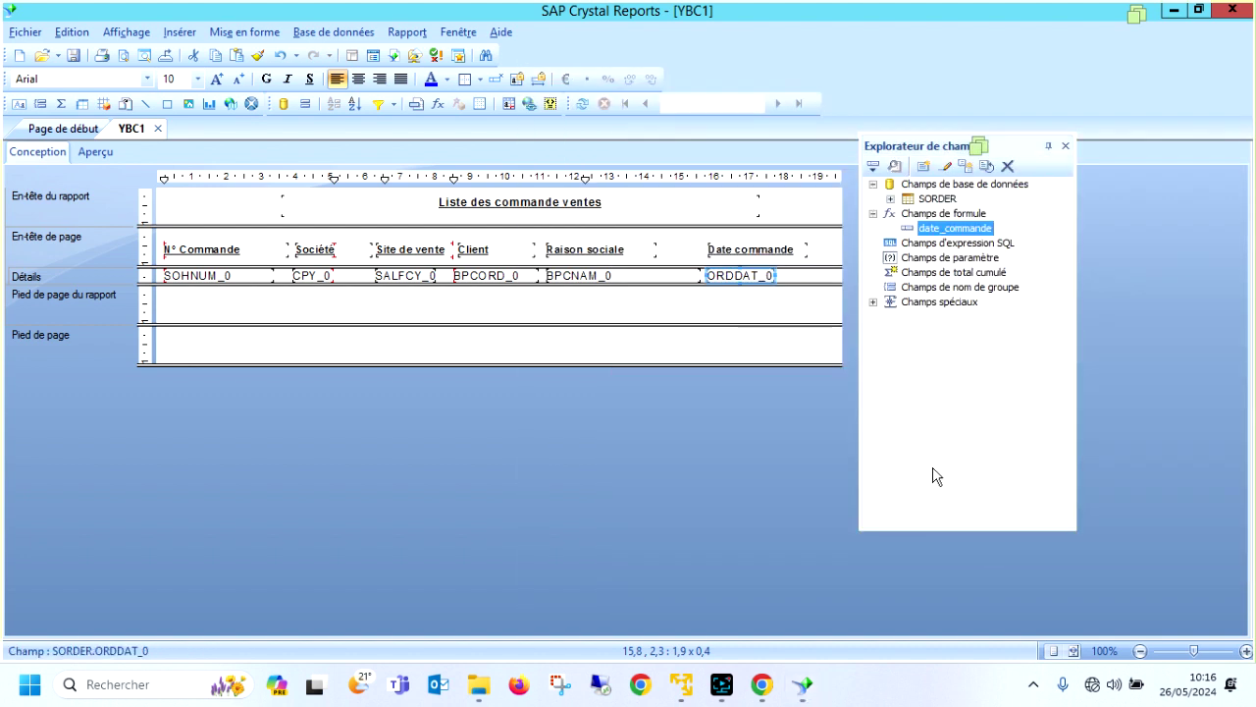
Place the date_commande formula field in the details section after ORDDAT_0 and narrow it to about 1.9 cm in the preview.
{"action": "left_click_drag", "start_coordinate": [927, 230], "coordinate": [787, 271]}
{"action": "left_click", "coordinate": [97, 152]}
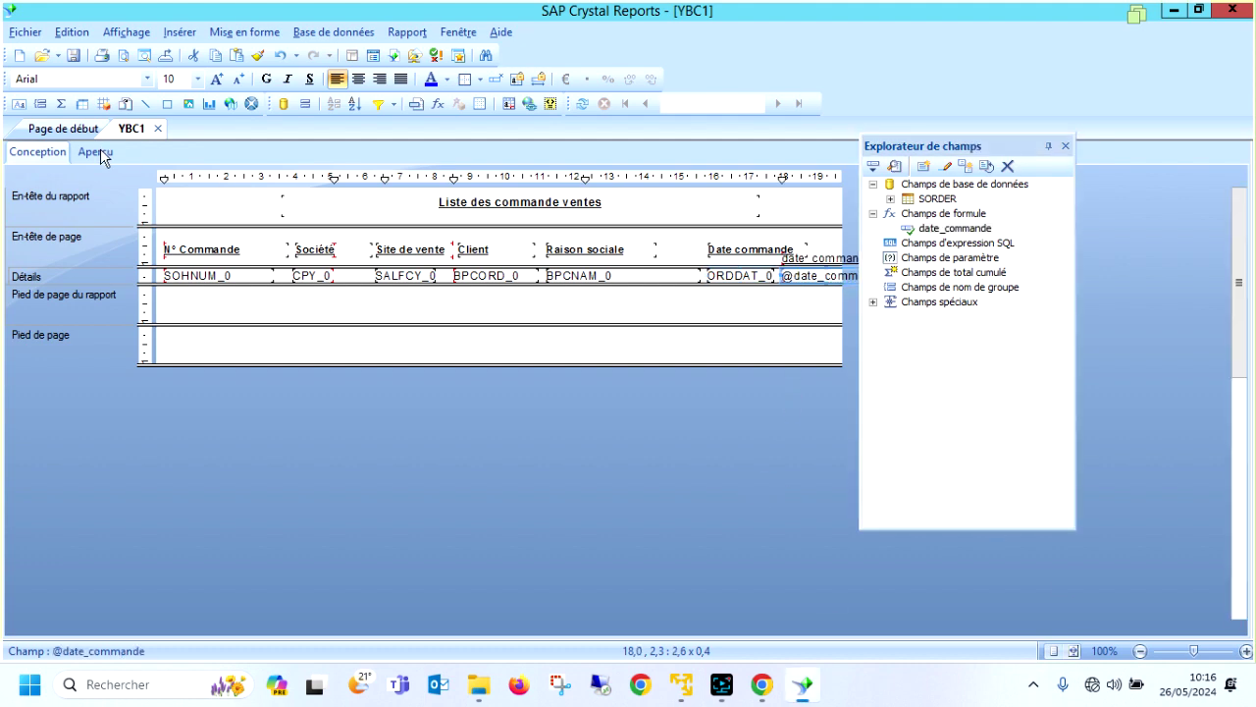
{"action": "left_click", "coordinate": [1065, 146]}
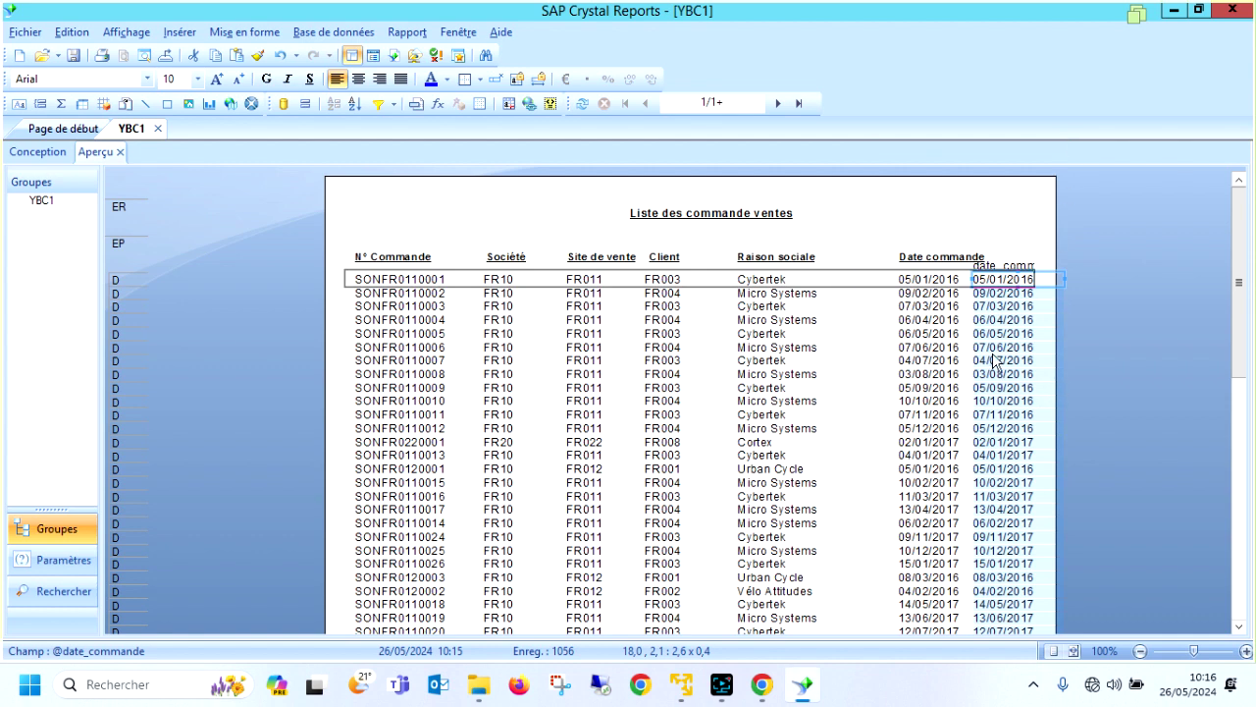
{"action": "left_click_drag", "start_coordinate": [1066, 279], "coordinate": [1043, 279]}
{"action": "left_click", "coordinate": [1011, 205]}
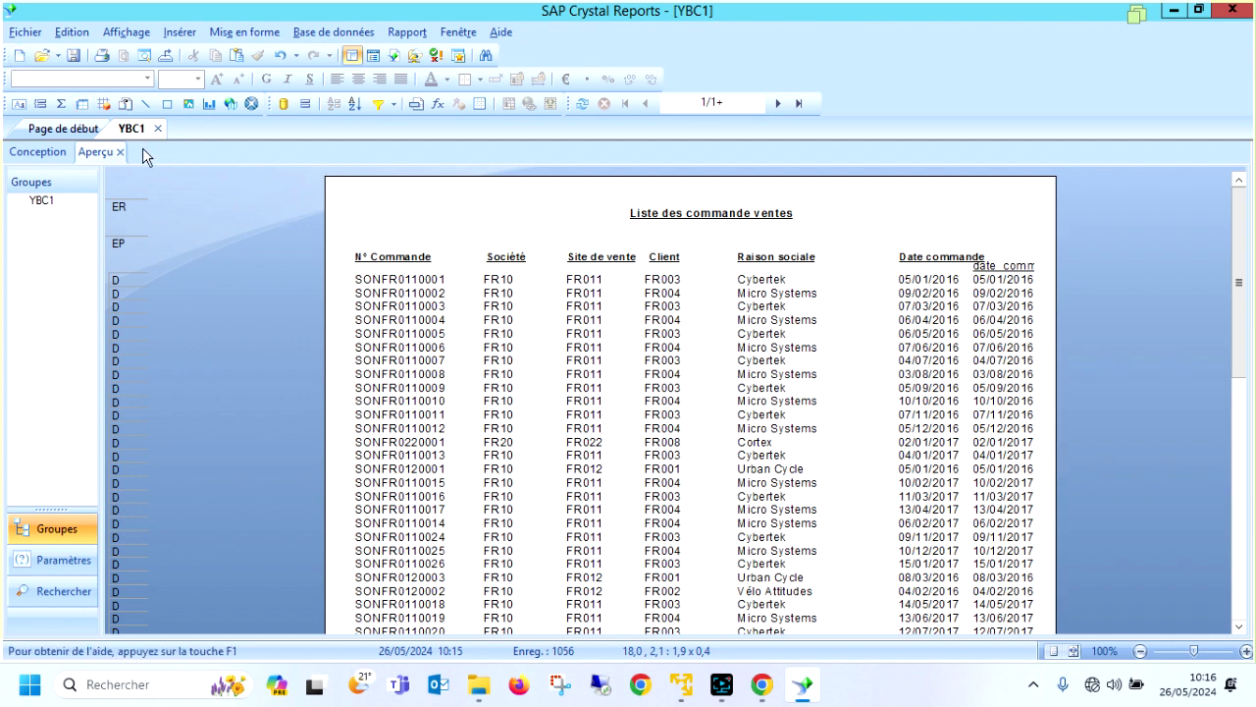
Save the report and return to its design view.
{"action": "left_click", "coordinate": [73, 56]}
{"action": "left_click", "coordinate": [49, 152]}
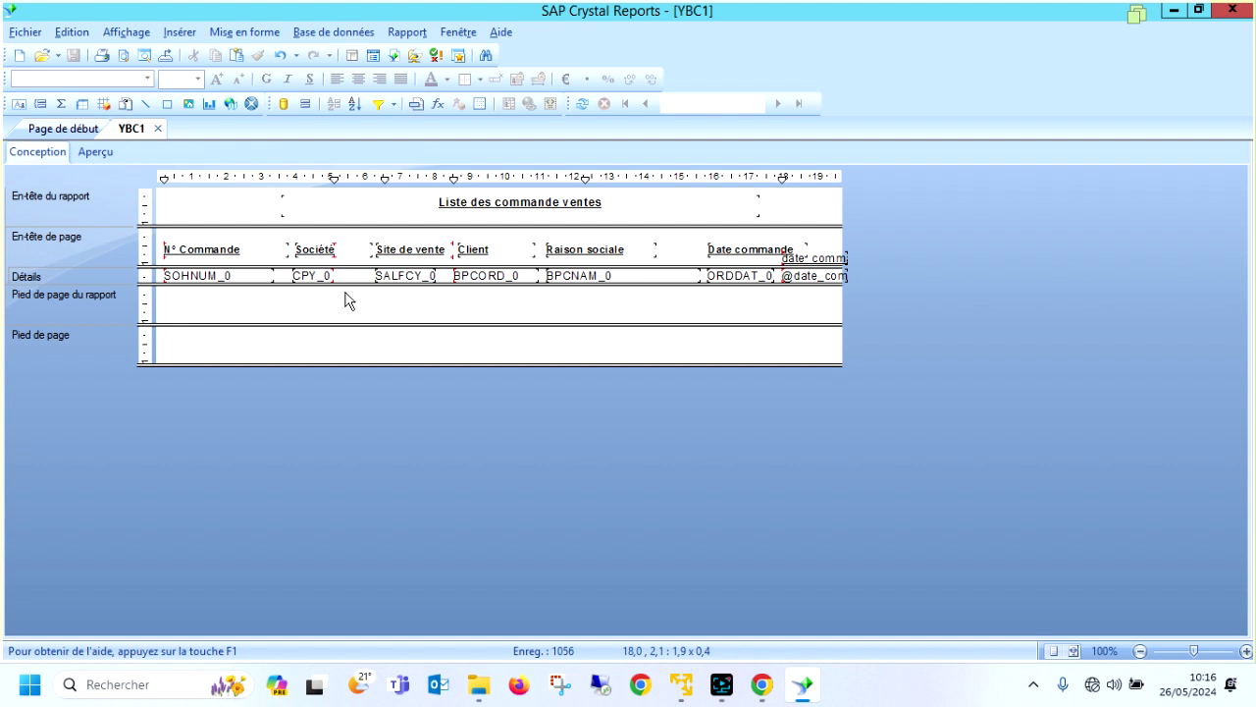
{"action": "left_click", "coordinate": [721, 684]}
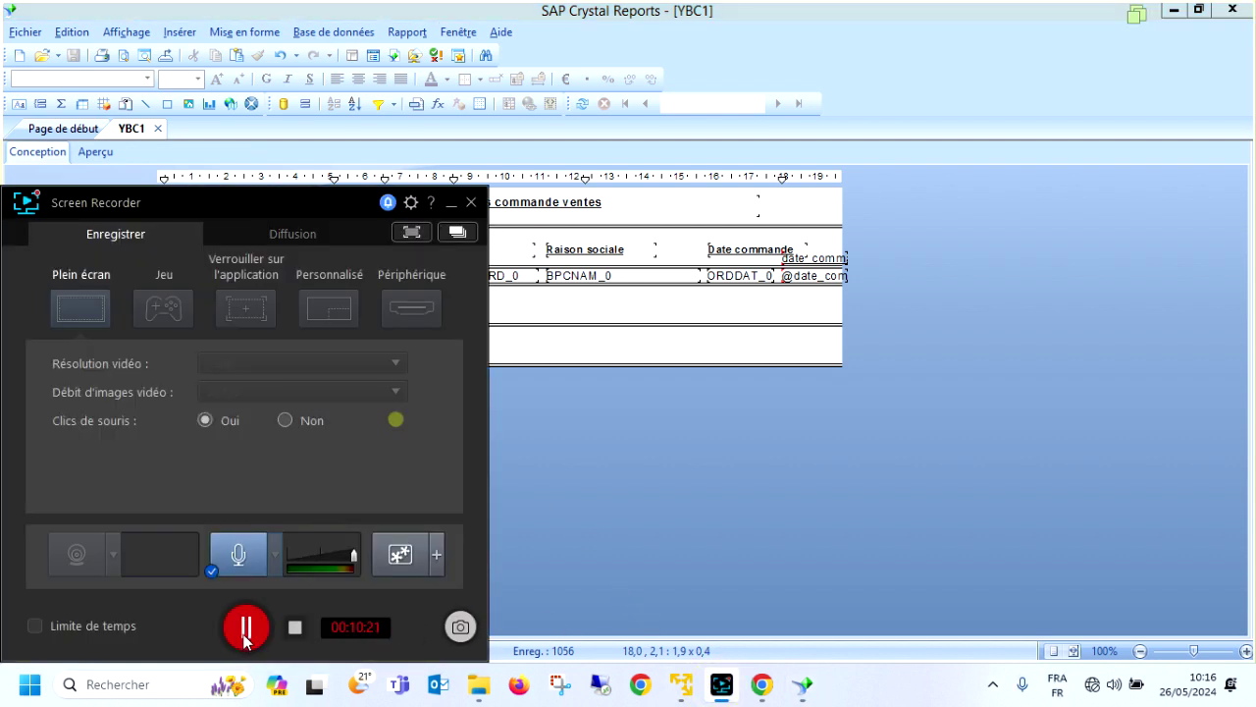